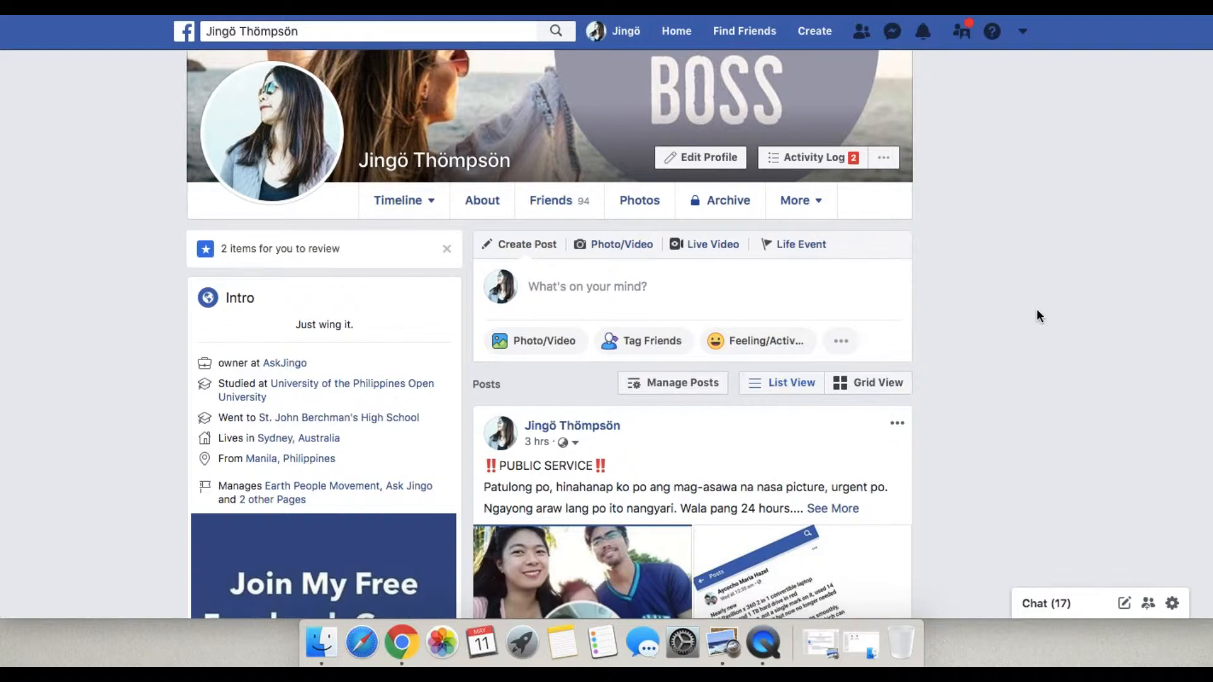
# Open Business Manager from the personal profile and go to Ads Manager.
pyautogui.click(1022, 33)
pyautogui.click(917, 208)
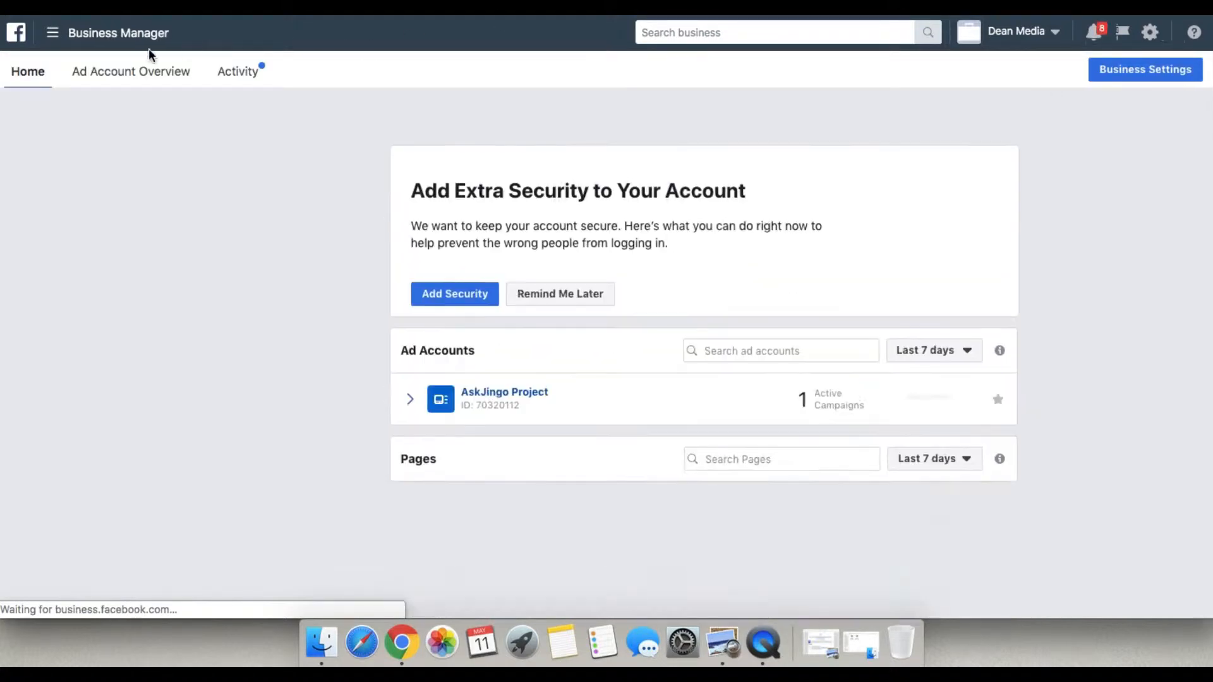
pyautogui.click(120, 33)
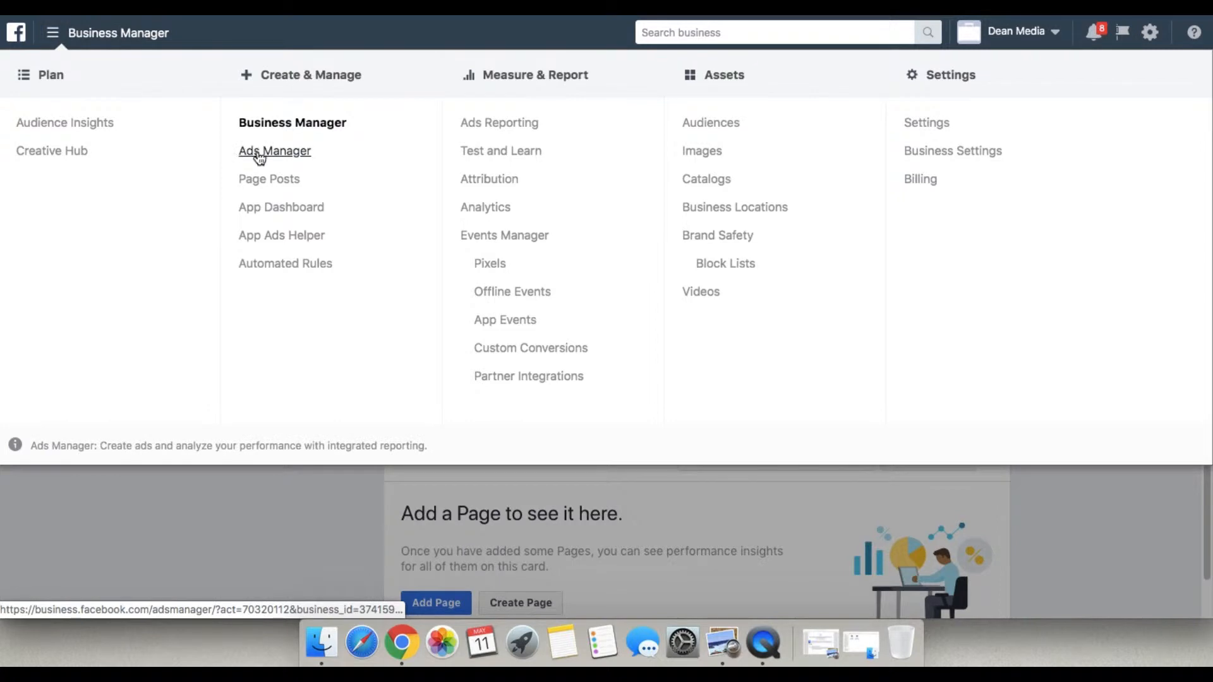
pyautogui.click(259, 153)
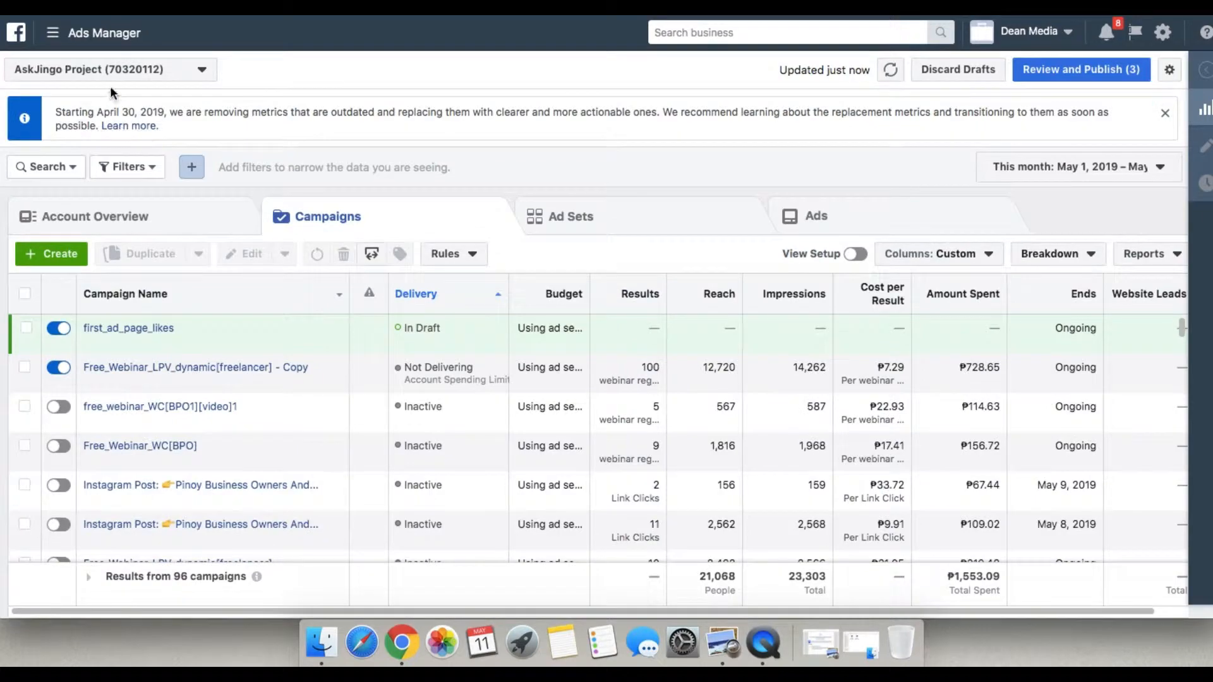
# Start a new campaign named first_ad and set its objective to Page likes.
pyautogui.click(55, 255)
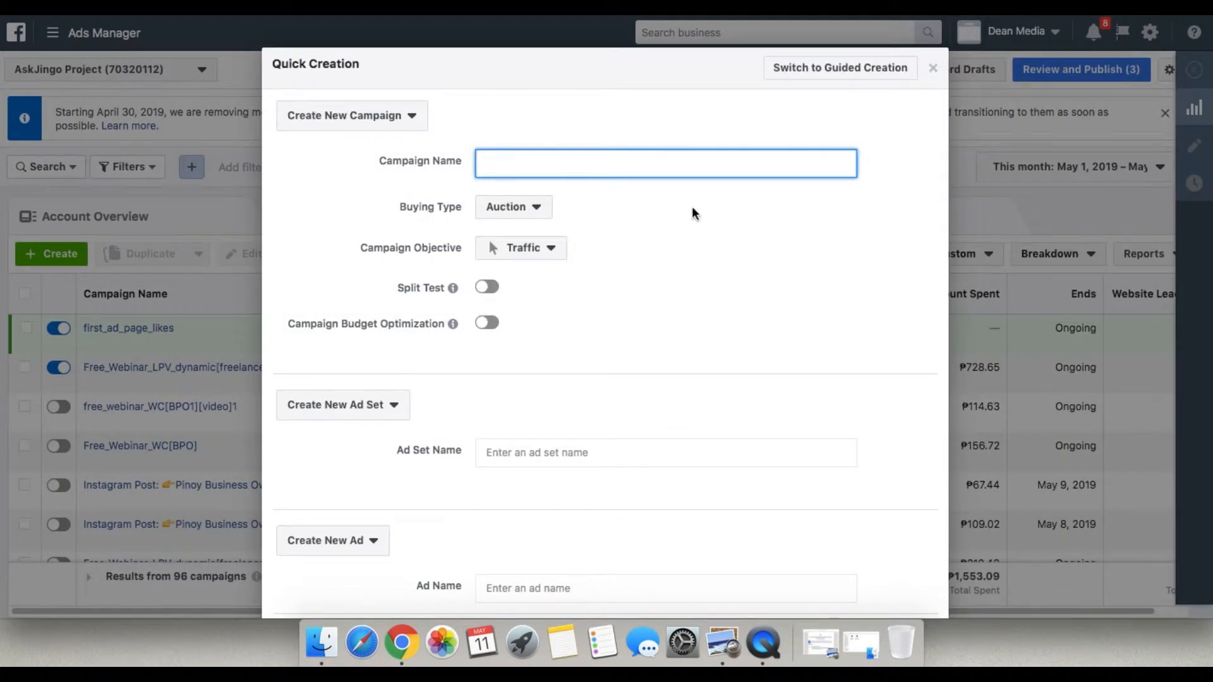
pyautogui.write('first_ad')
pyautogui.click(549, 252)
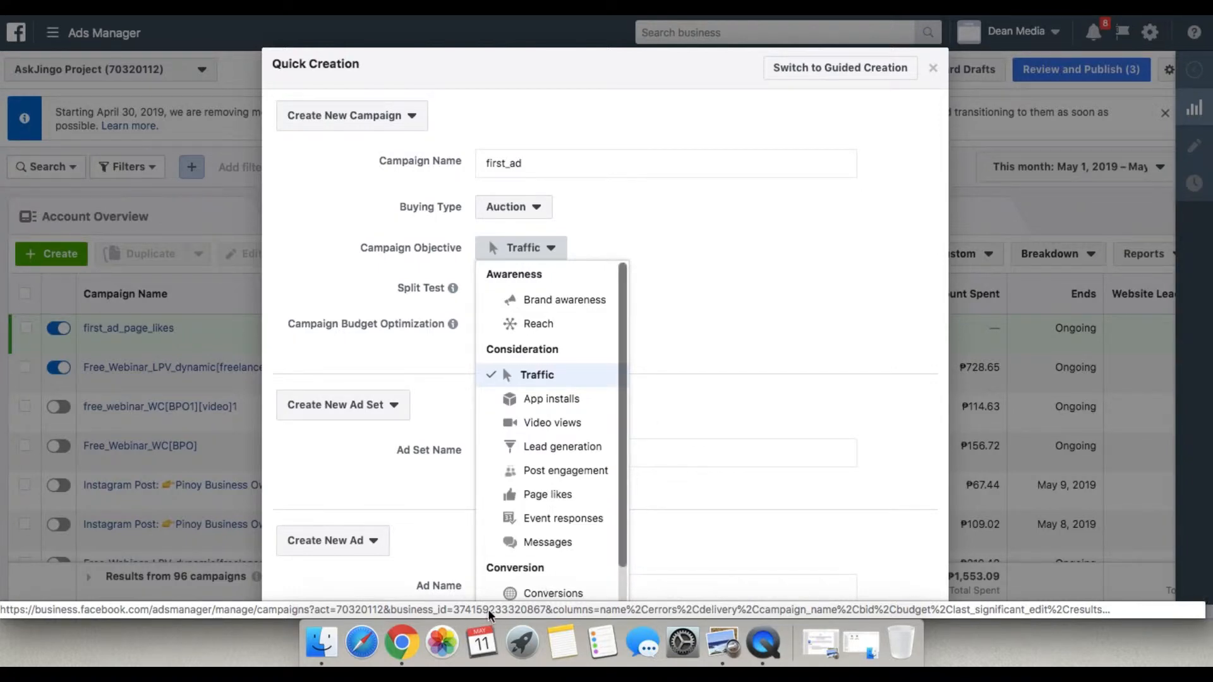
pyautogui.scroll(-2, 542, 548)
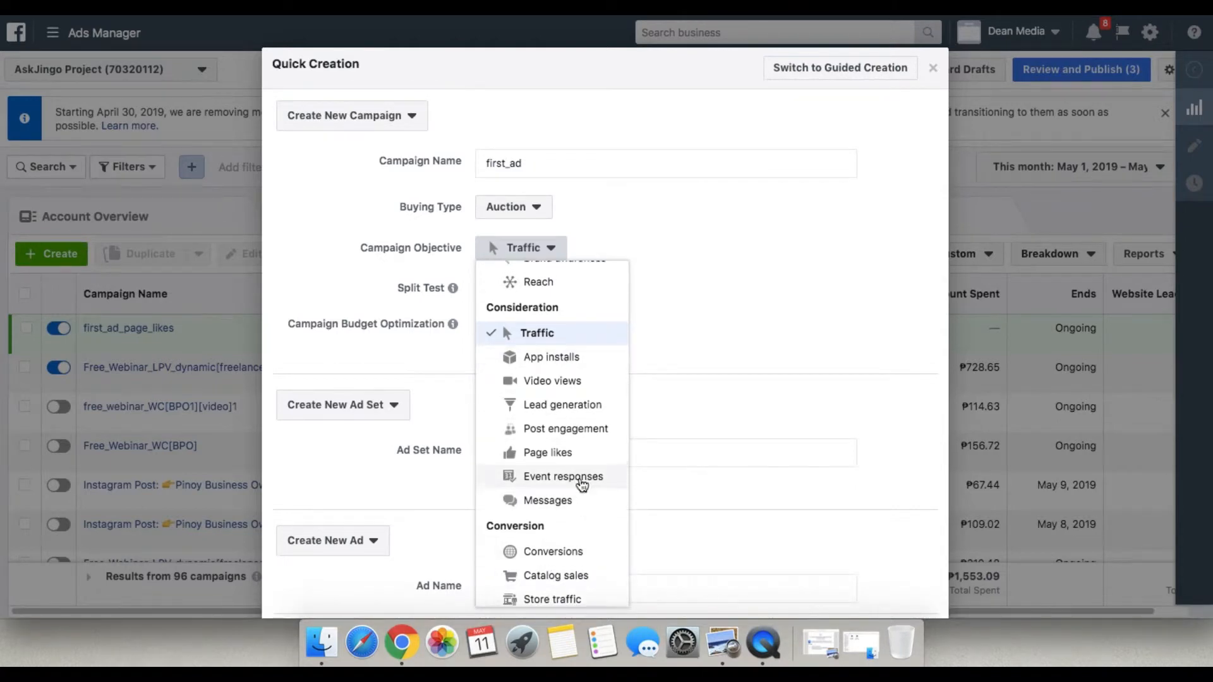
pyautogui.scroll(1, 582, 485)
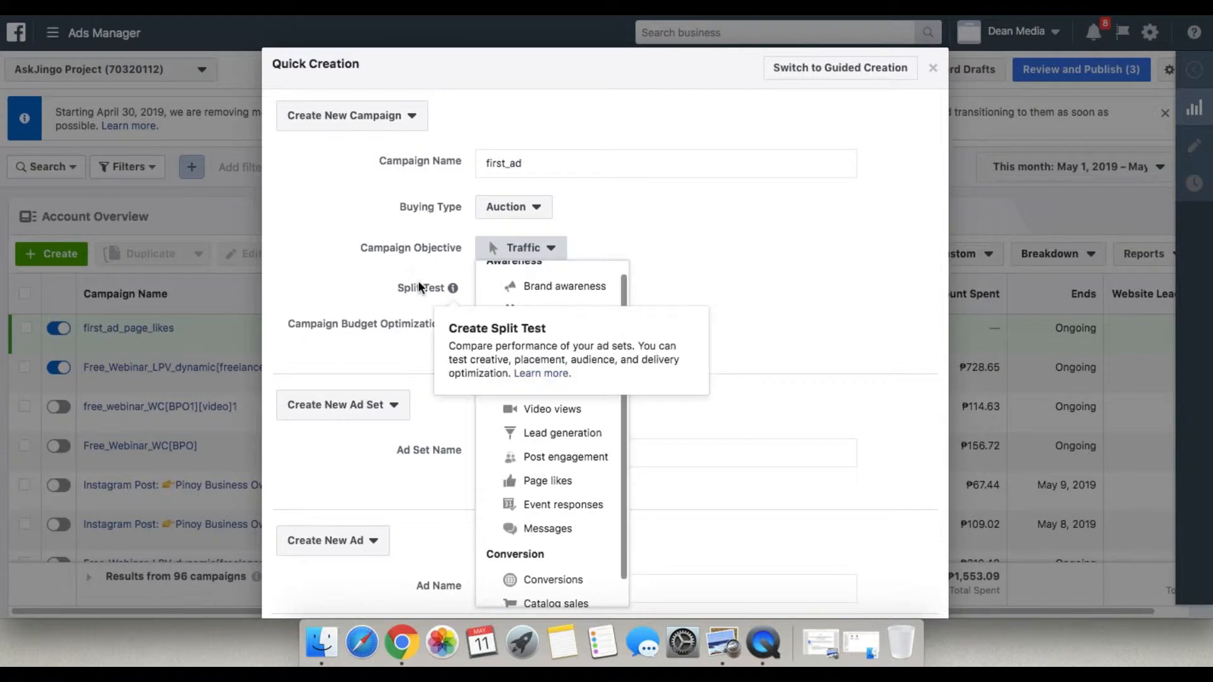
pyautogui.click(549, 481)
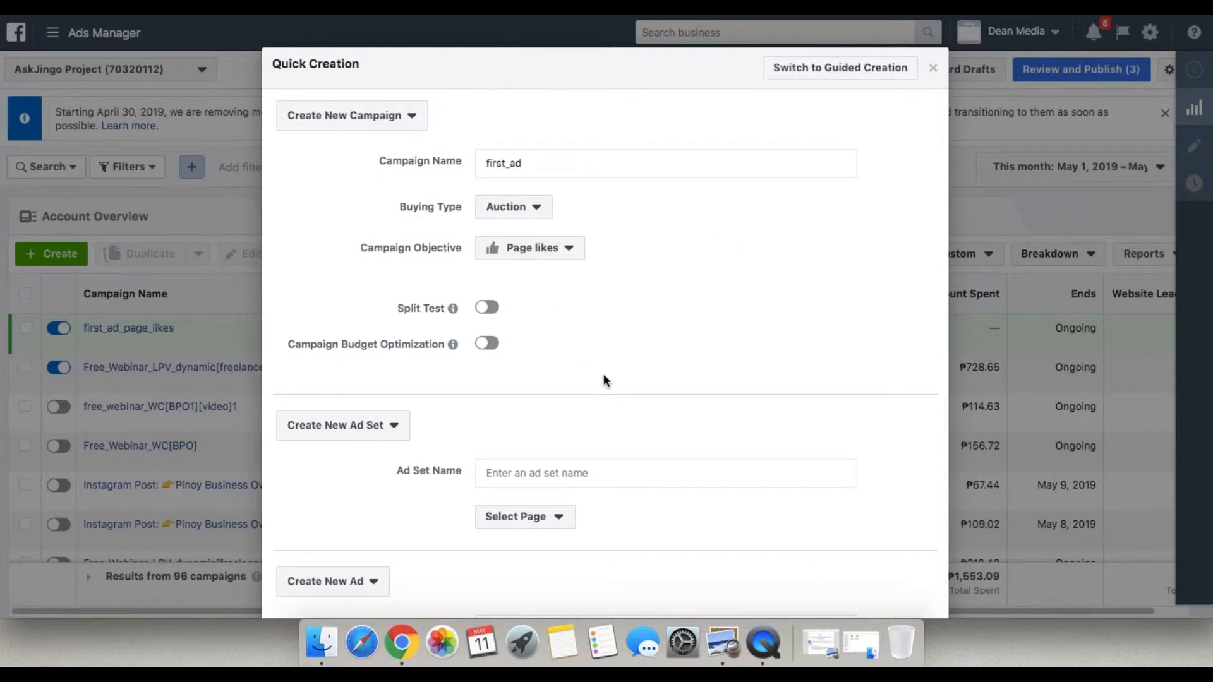
# Choose the Ask Jingo page for the new ad set.
pyautogui.scroll(-3, 596, 391)
pyautogui.click(556, 442)
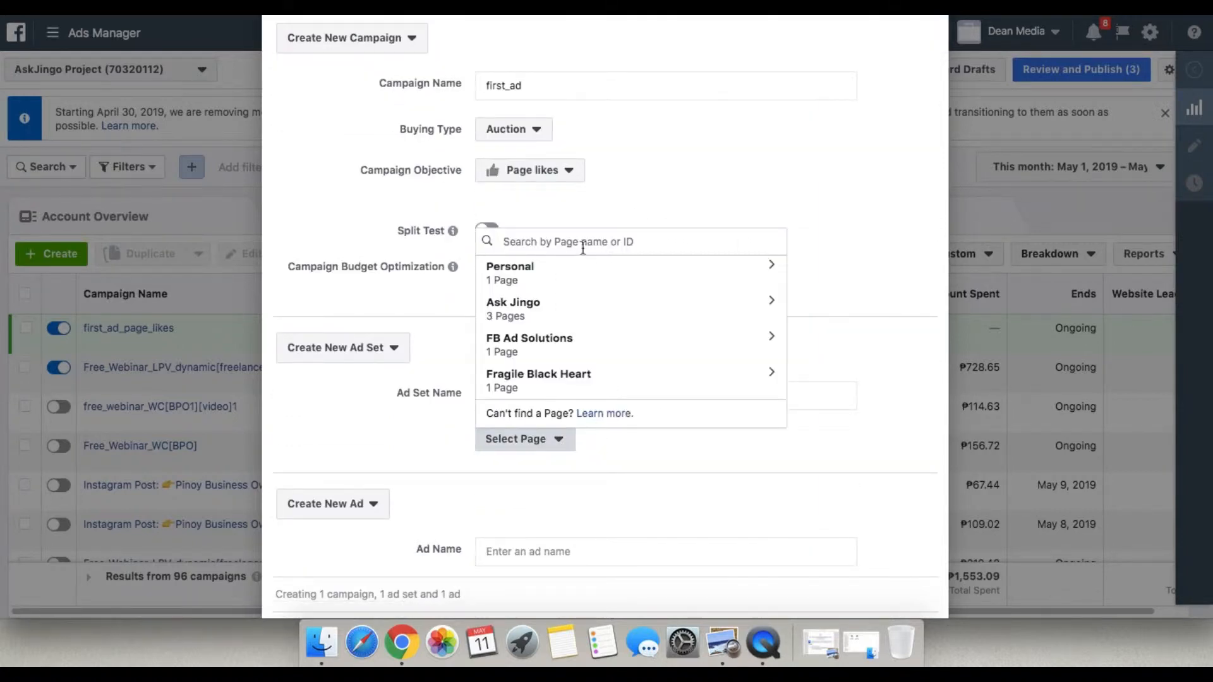
pyautogui.click(553, 310)
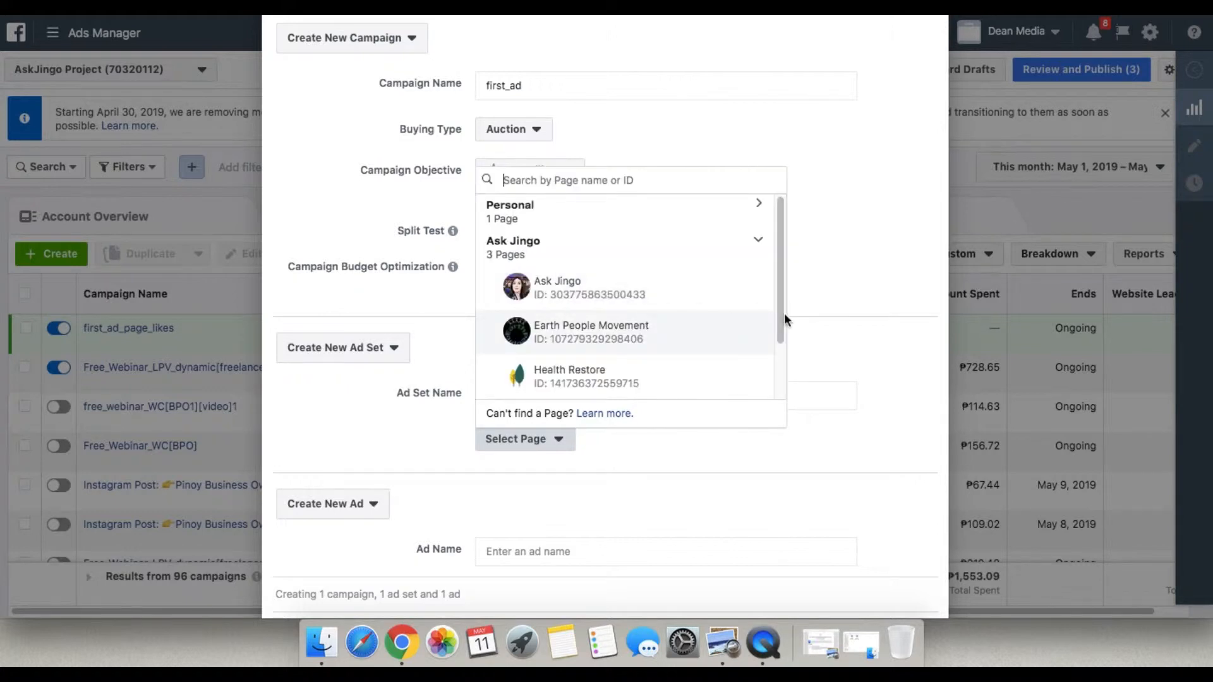
pyautogui.click(584, 287)
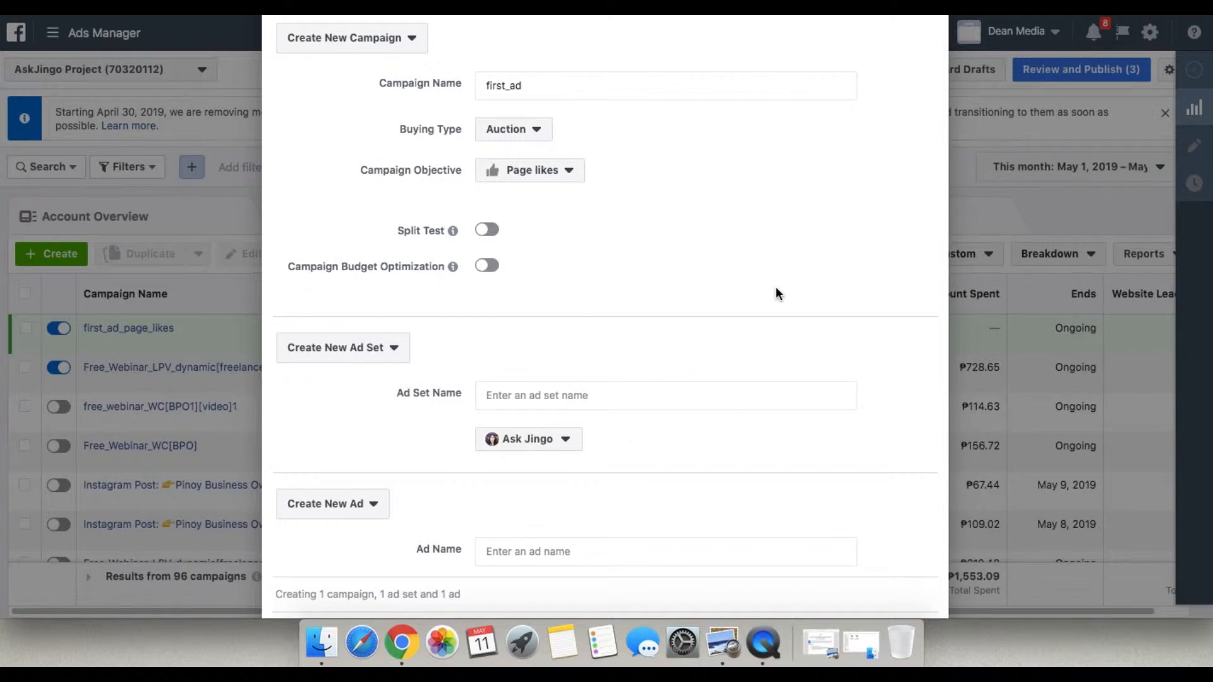
# Keep the option to create a new ad, name the ad first_ad, and save the campaign to draft.
pyautogui.scroll(-3, 776, 292)
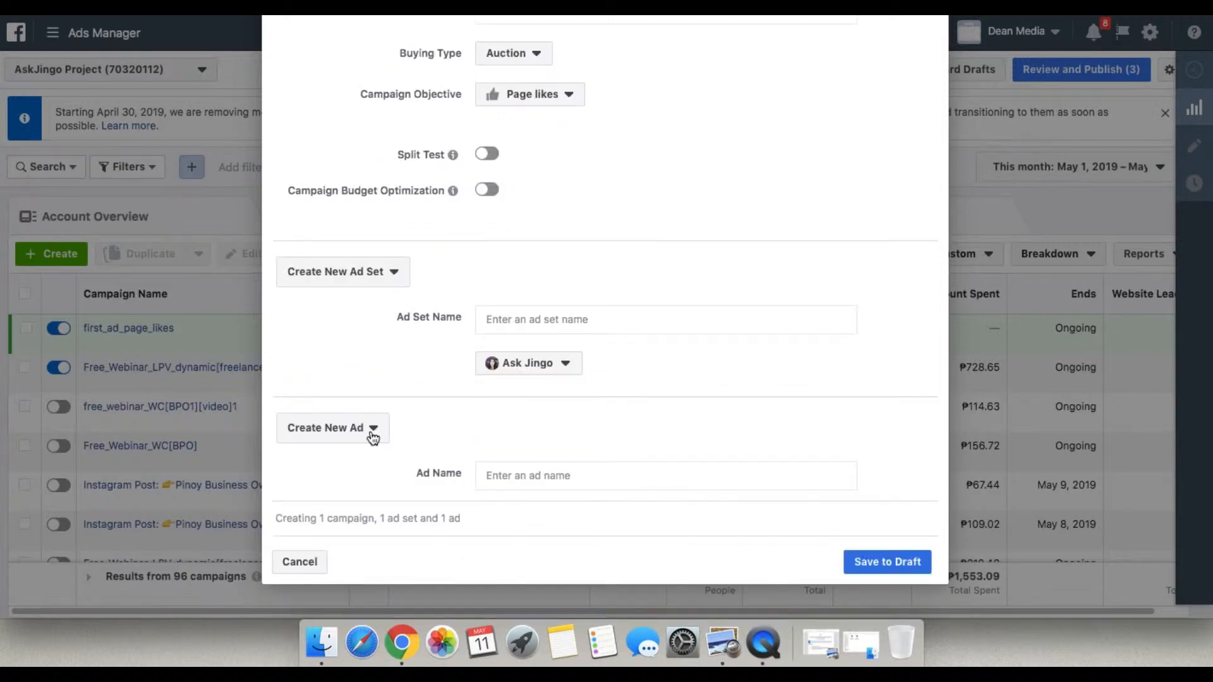
pyautogui.click(330, 433)
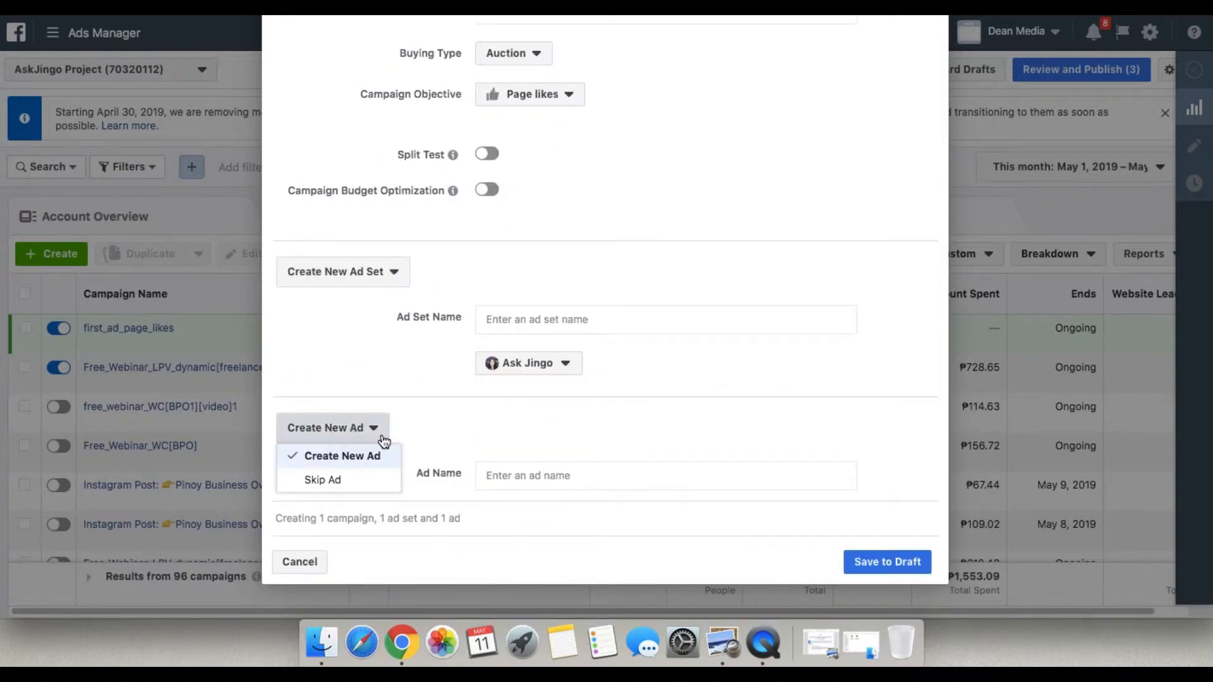
pyautogui.click(353, 461)
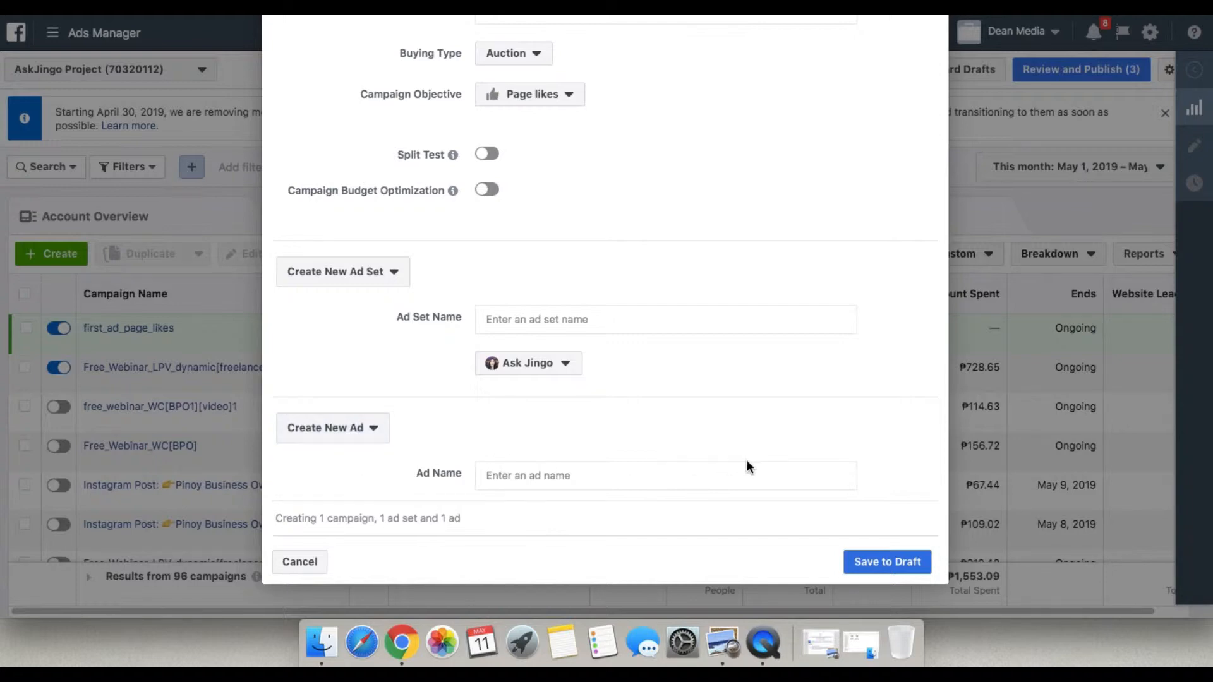
pyautogui.click(564, 477)
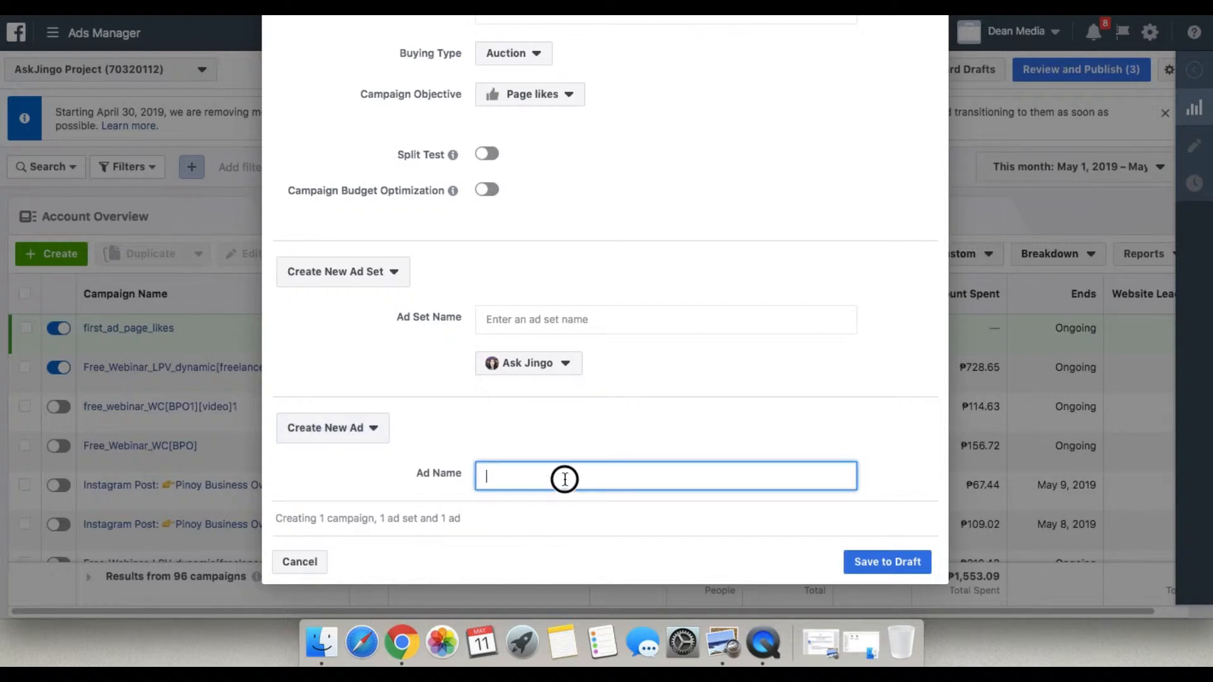
pyautogui.write('first ad')
pyautogui.press('BackSpace')
pyautogui.press('BackSpace')
pyautogui.write('_ad')
pyautogui.click(901, 576)
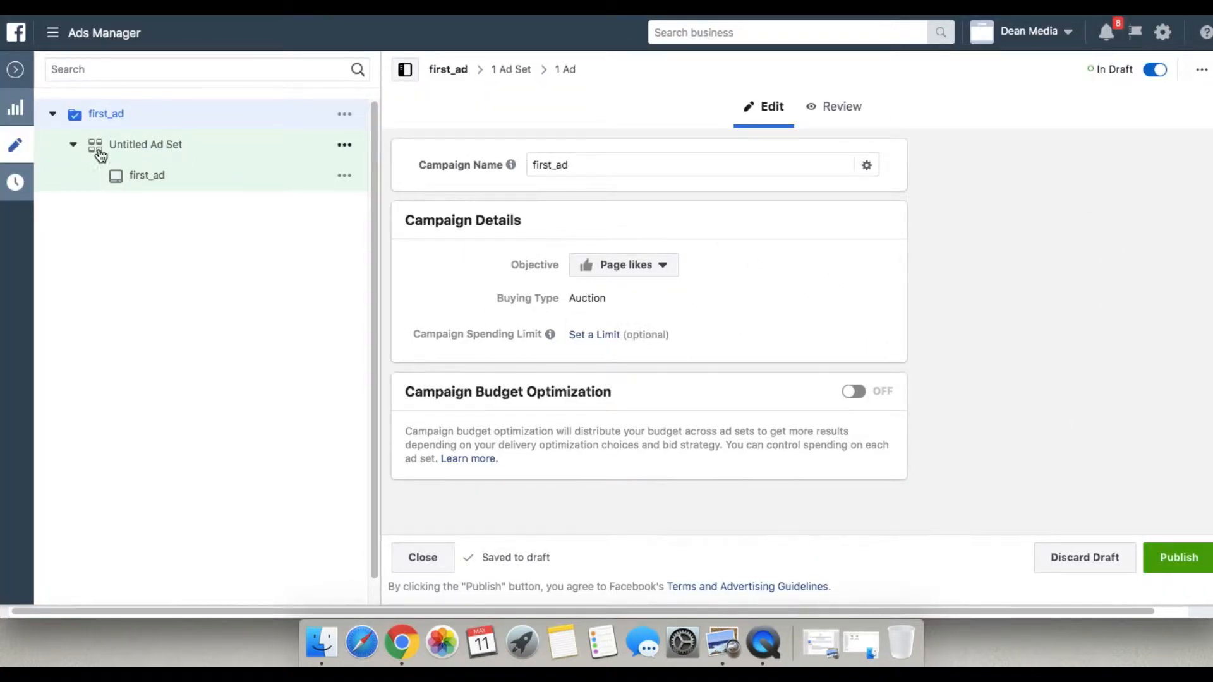
# Open the untitled ad set under the first_ad campaign and rename it first_ad.
pyautogui.click(157, 147)
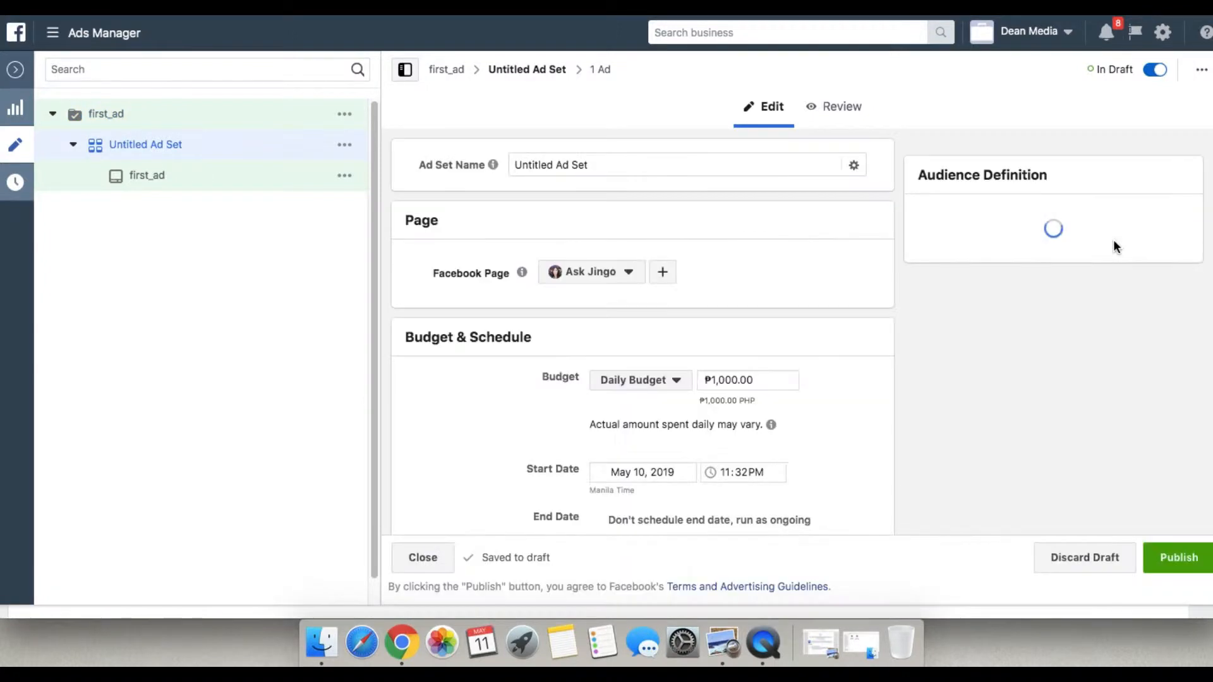
pyautogui.click(623, 165)
pyautogui.moveTo(623, 165); pyautogui.dragTo(512, 168)
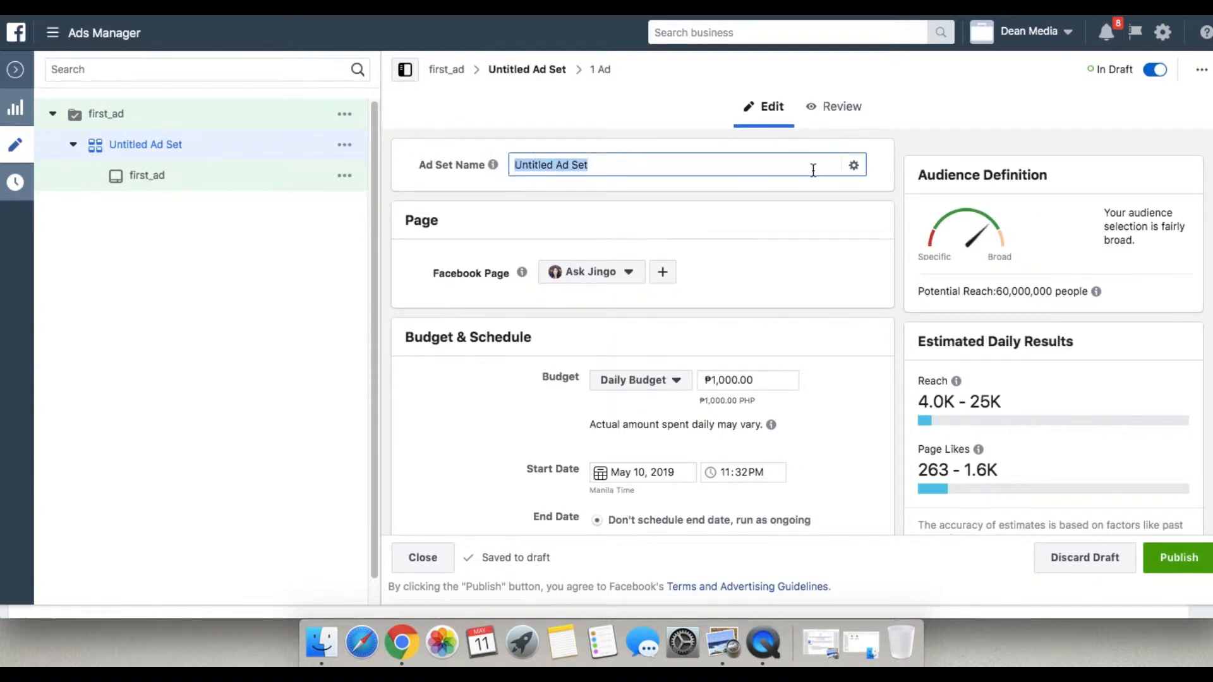
pyautogui.write('first_ad')
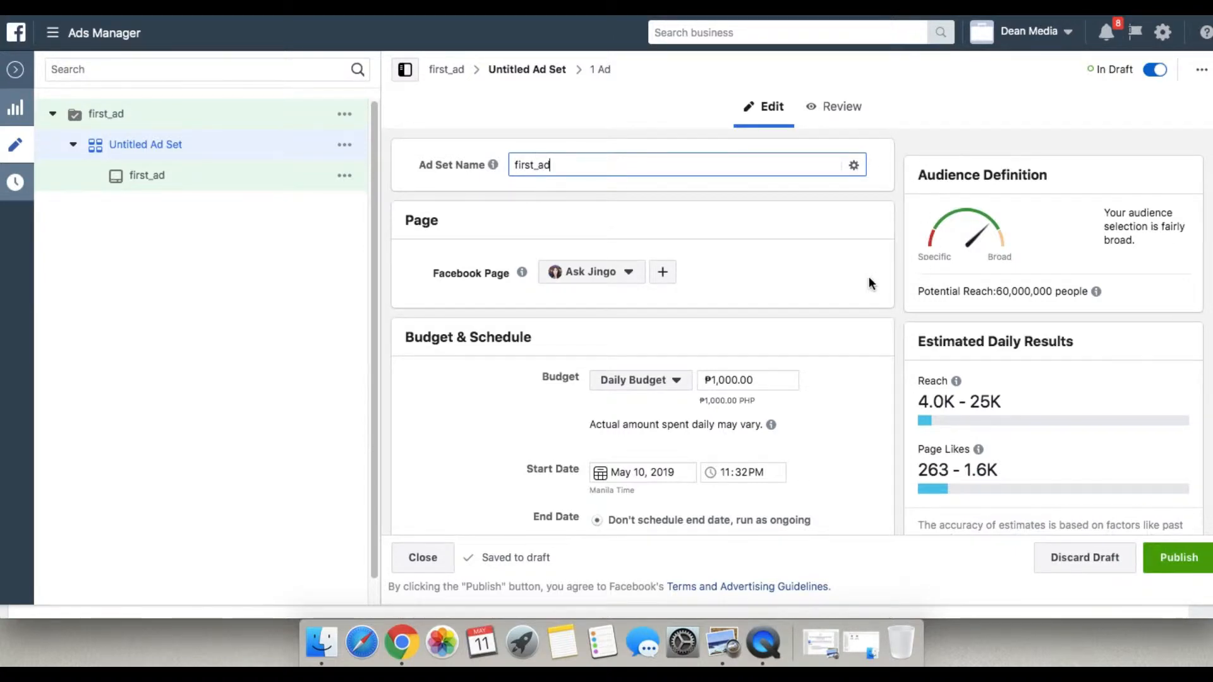
# Set the ad set's daily budget to ₱100.
pyautogui.scroll(-4, 820, 283)
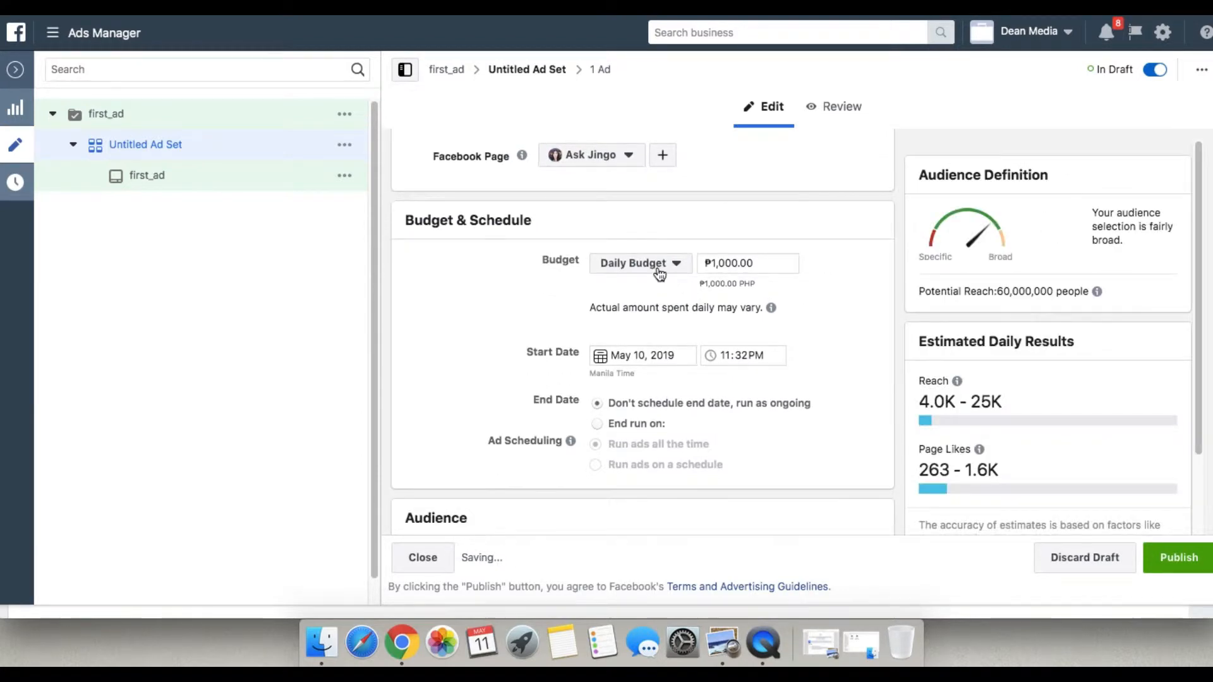
pyautogui.moveTo(778, 267); pyautogui.dragTo(639, 265)
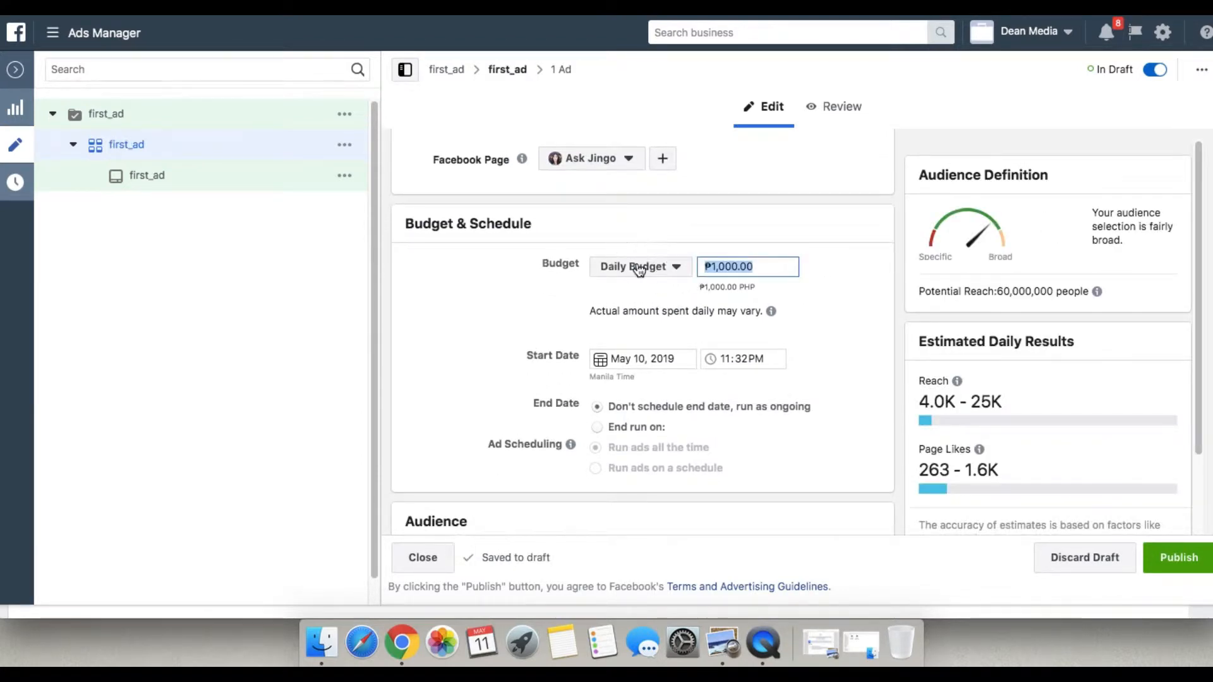
pyautogui.write('100')
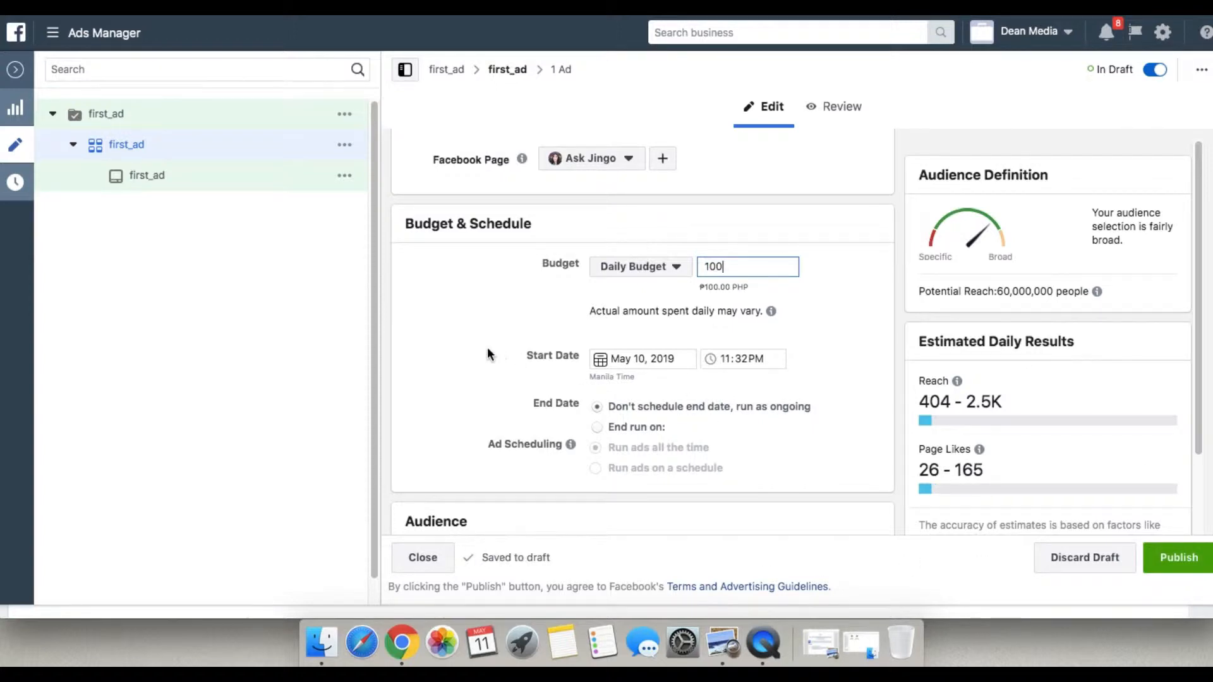
pyautogui.click(437, 336)
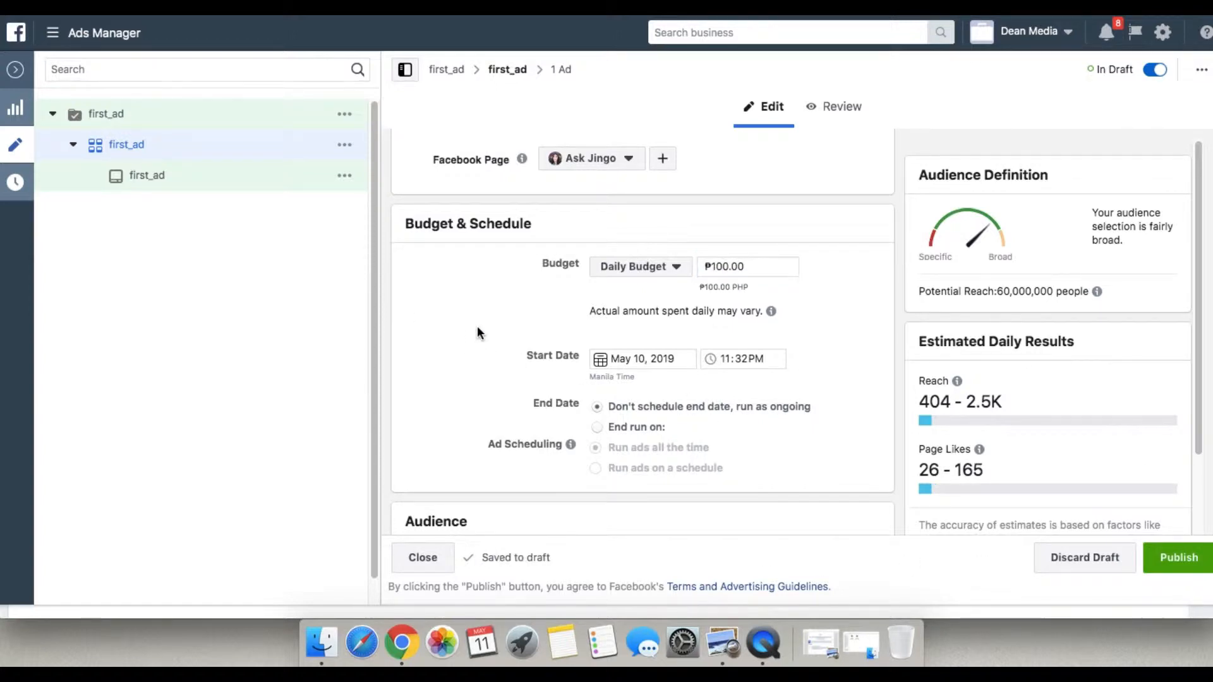
# Start a new custom audience for the ad set, using Facebook Page as its source.
pyautogui.scroll(-3, 657, 287)
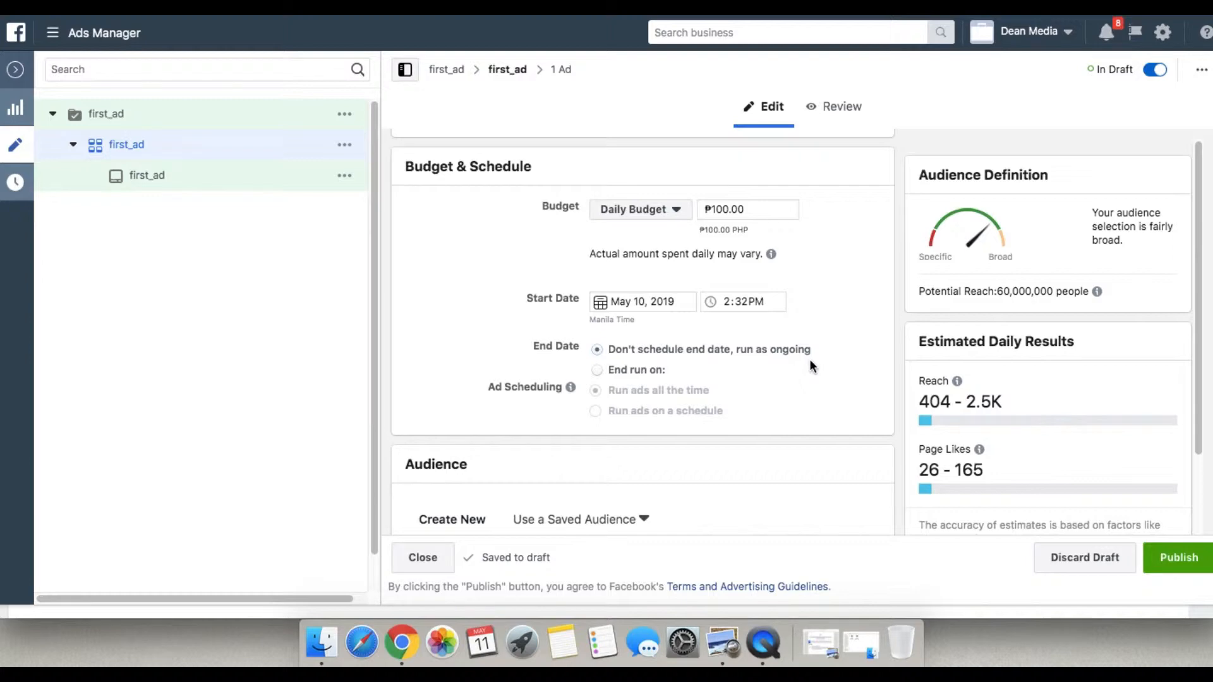
pyautogui.scroll(-1, 673, 358)
pyautogui.scroll(-1, 657, 365)
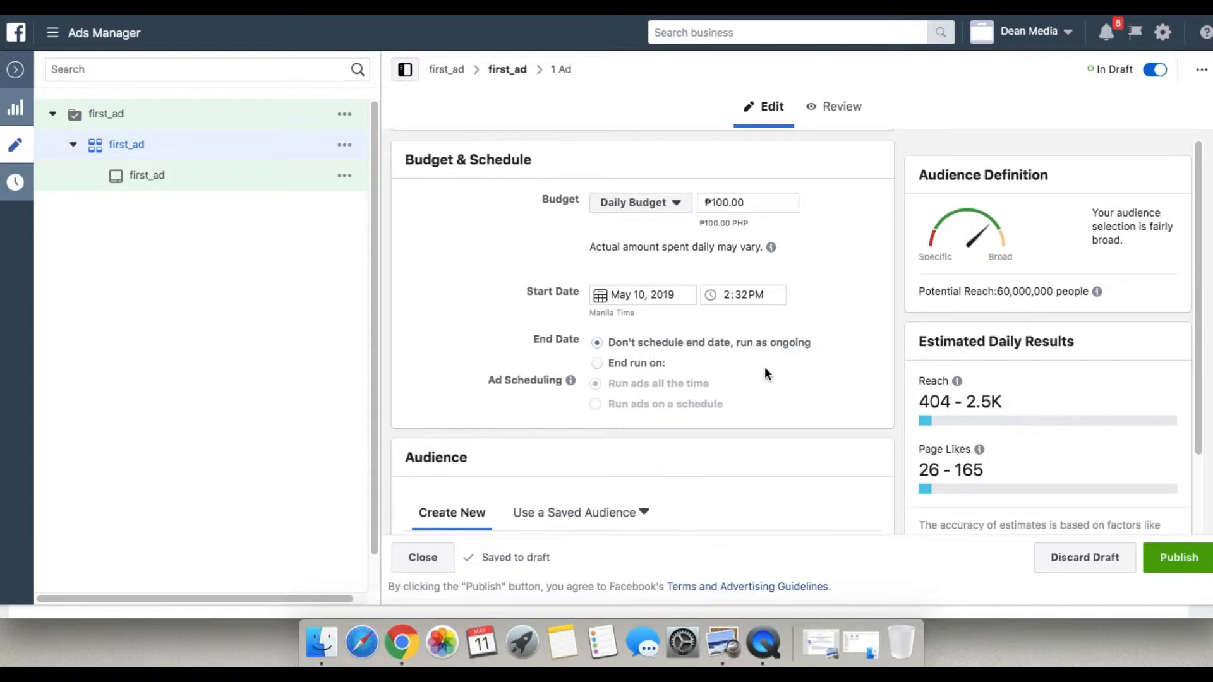
pyautogui.scroll(-10, 763, 364)
pyautogui.scroll(2, 761, 360)
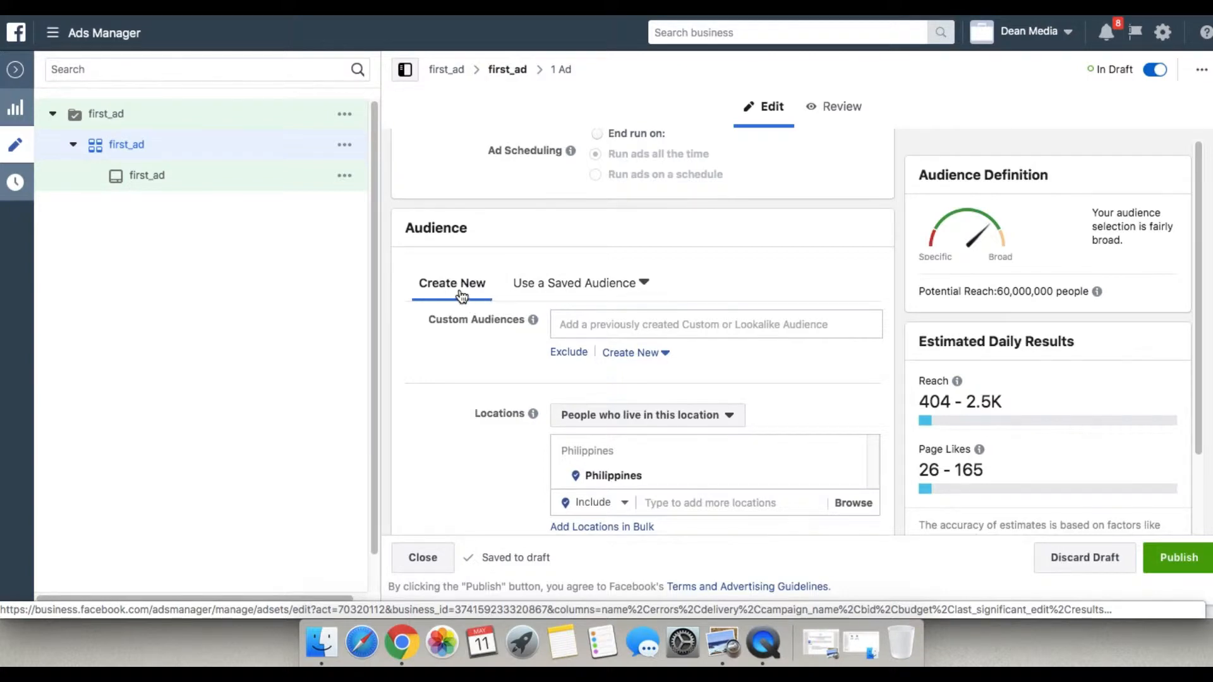
pyautogui.click(630, 358)
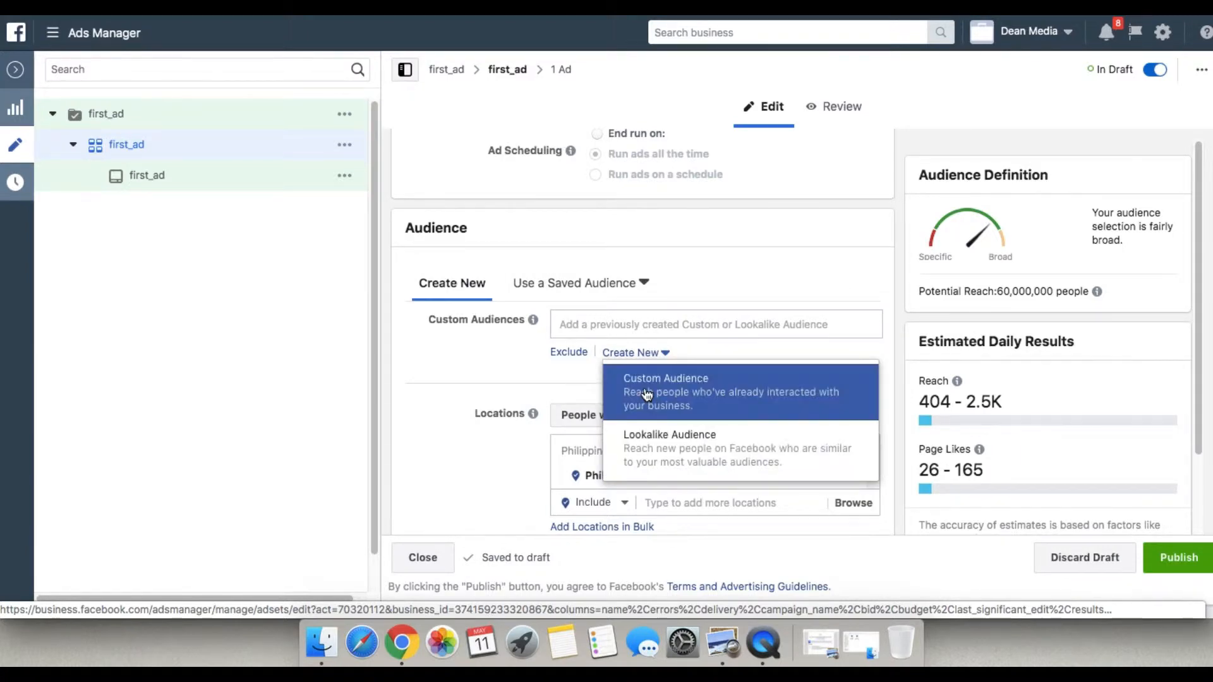
pyautogui.click(752, 415)
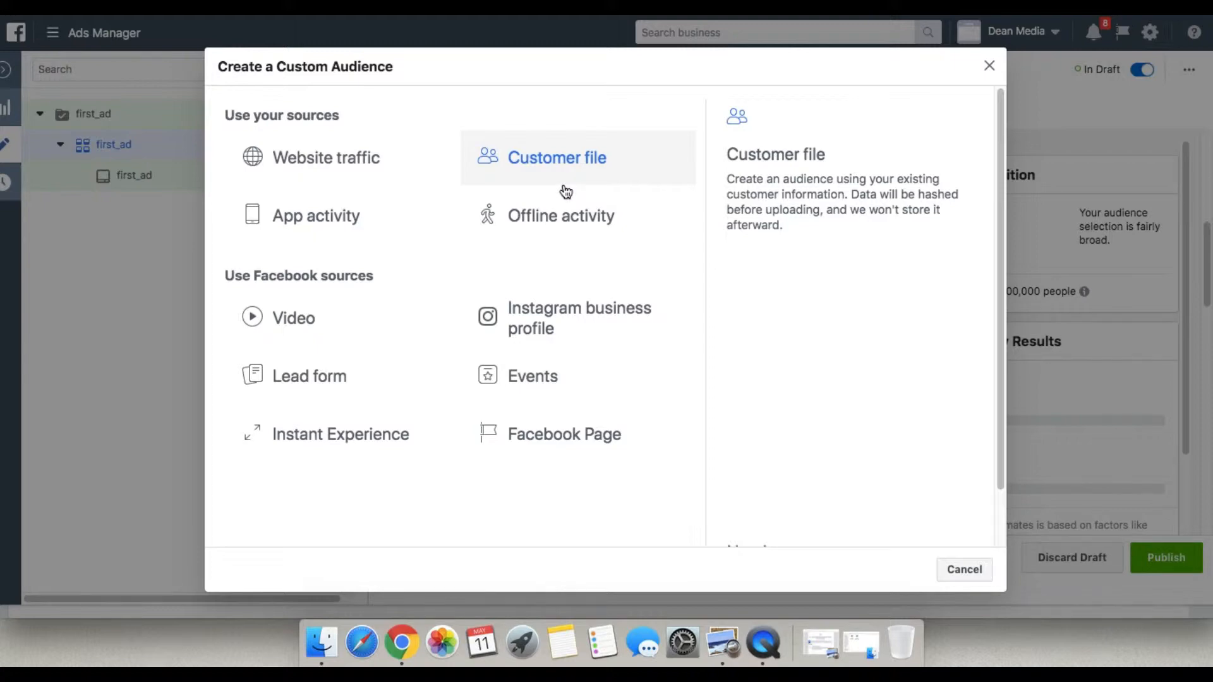
pyautogui.click(564, 432)
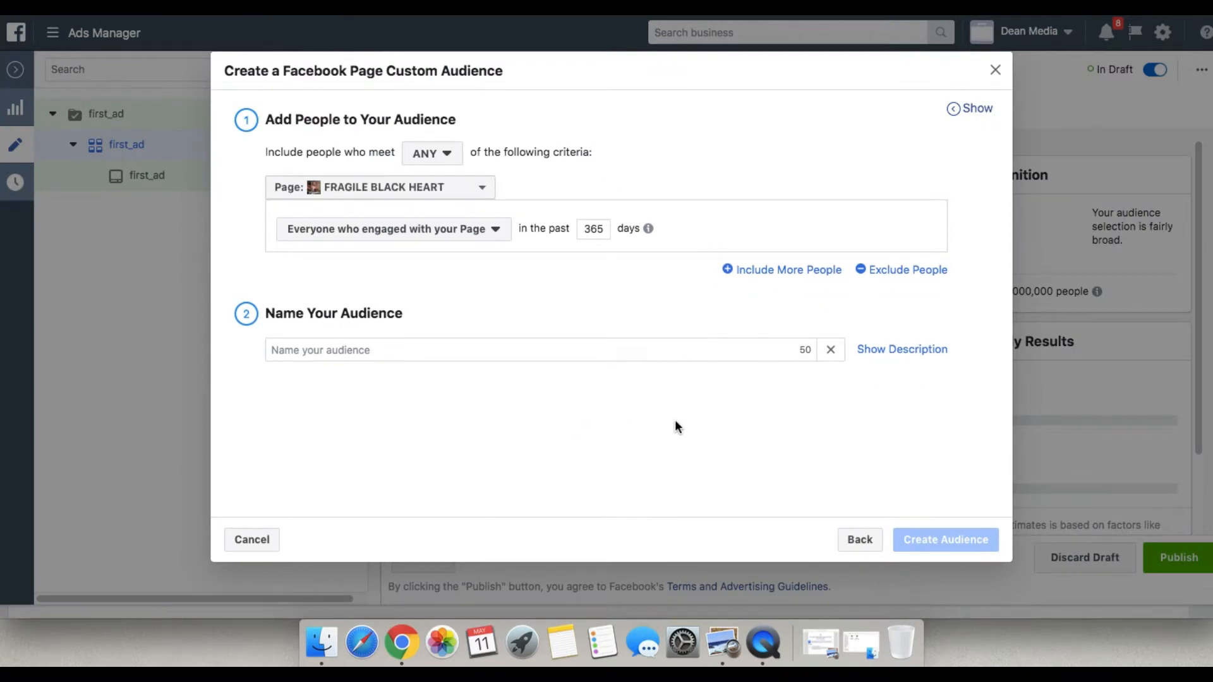
# Set the audience's source page to Ask Jingo and the engagement period to the past 180 days.
pyautogui.click(482, 185)
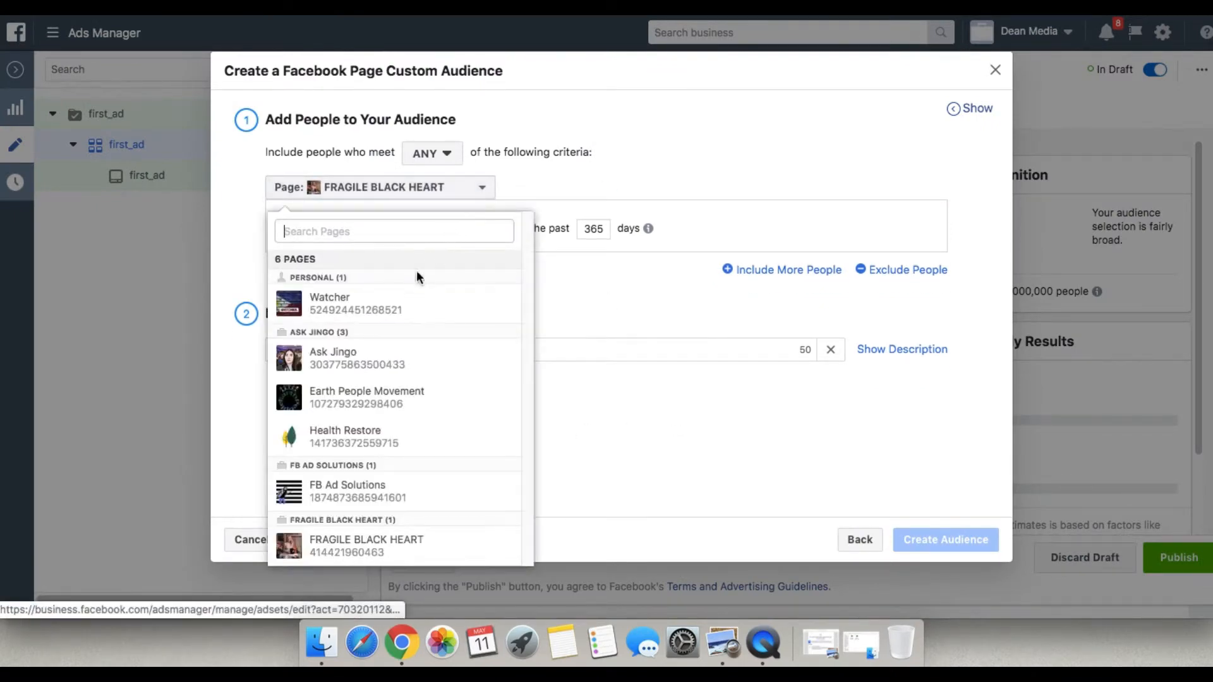
pyautogui.click(379, 359)
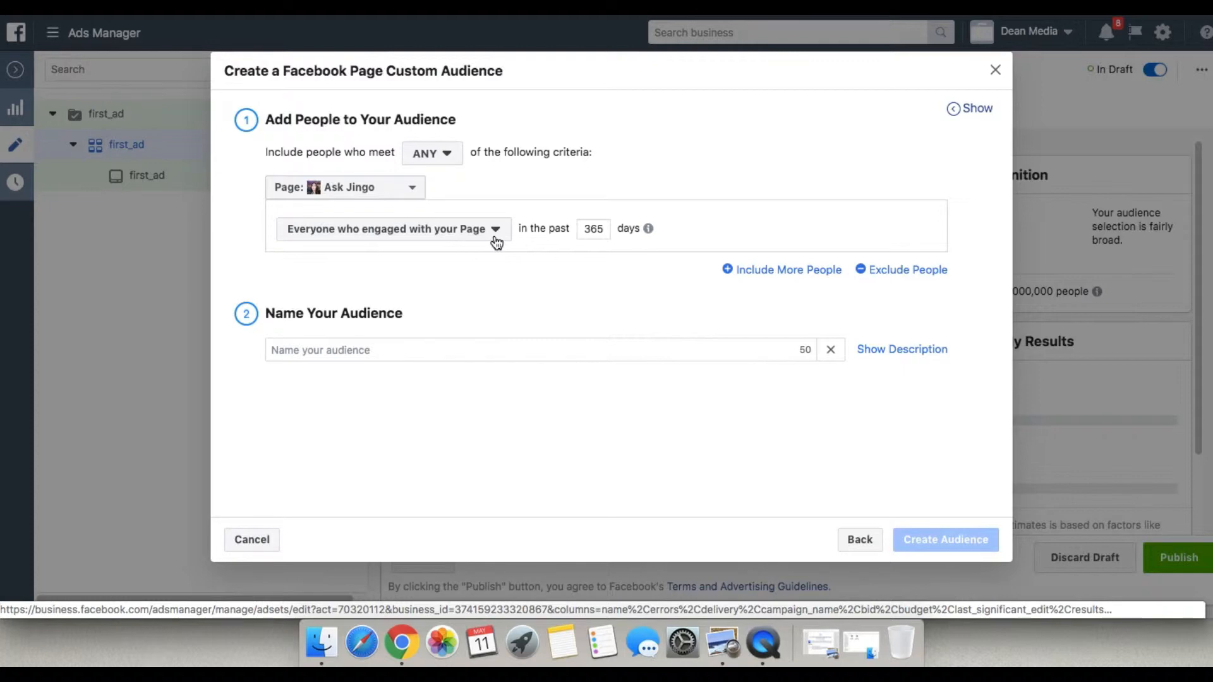
pyautogui.doubleClick(602, 228)
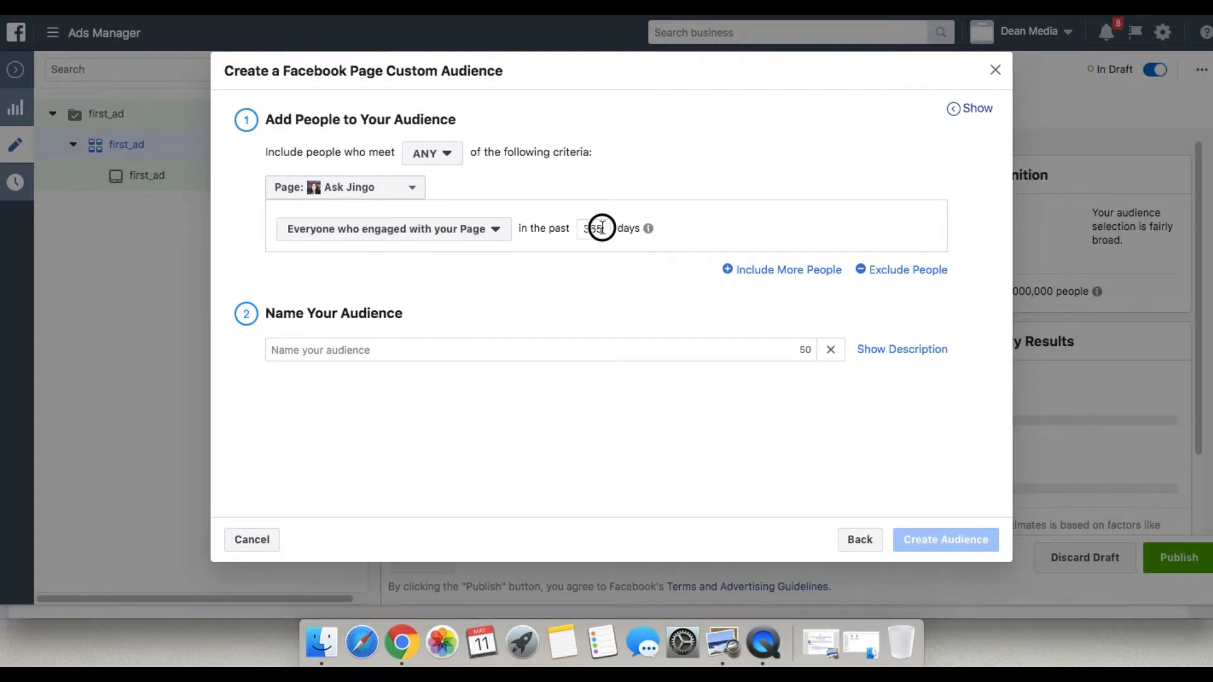
pyautogui.write('180')
pyautogui.click(651, 184)
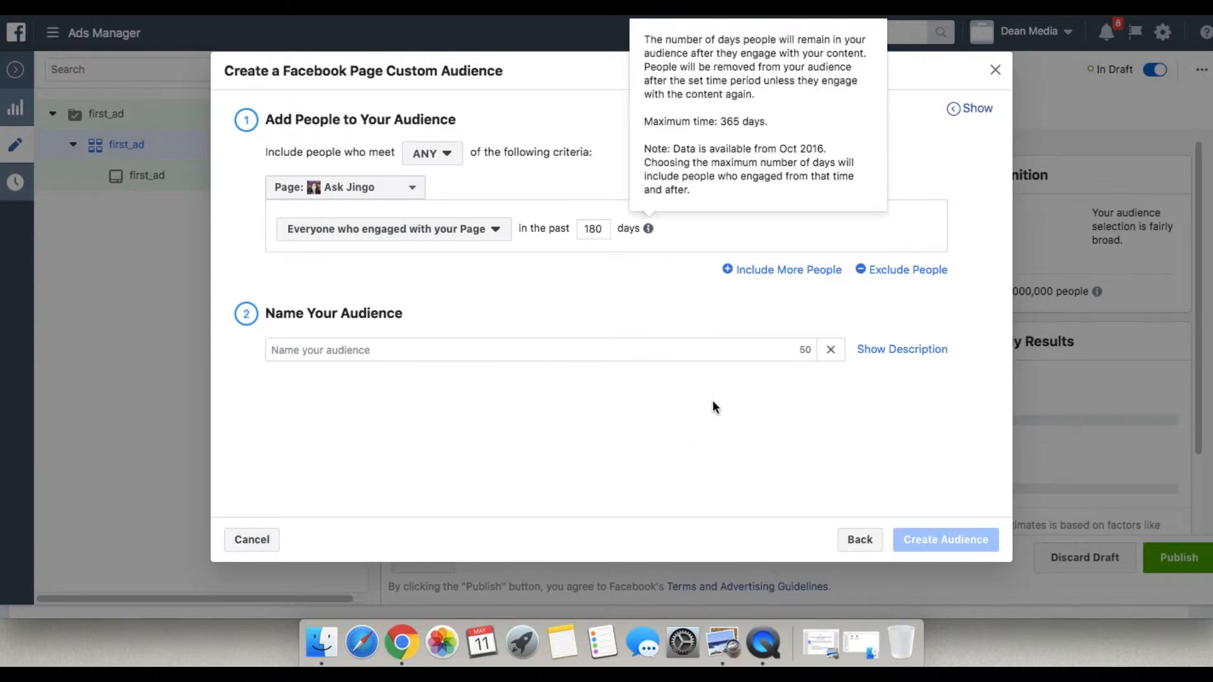
# Name the custom audience askjingo_page, create it, and finish the audience setup.
pyautogui.click(407, 351)
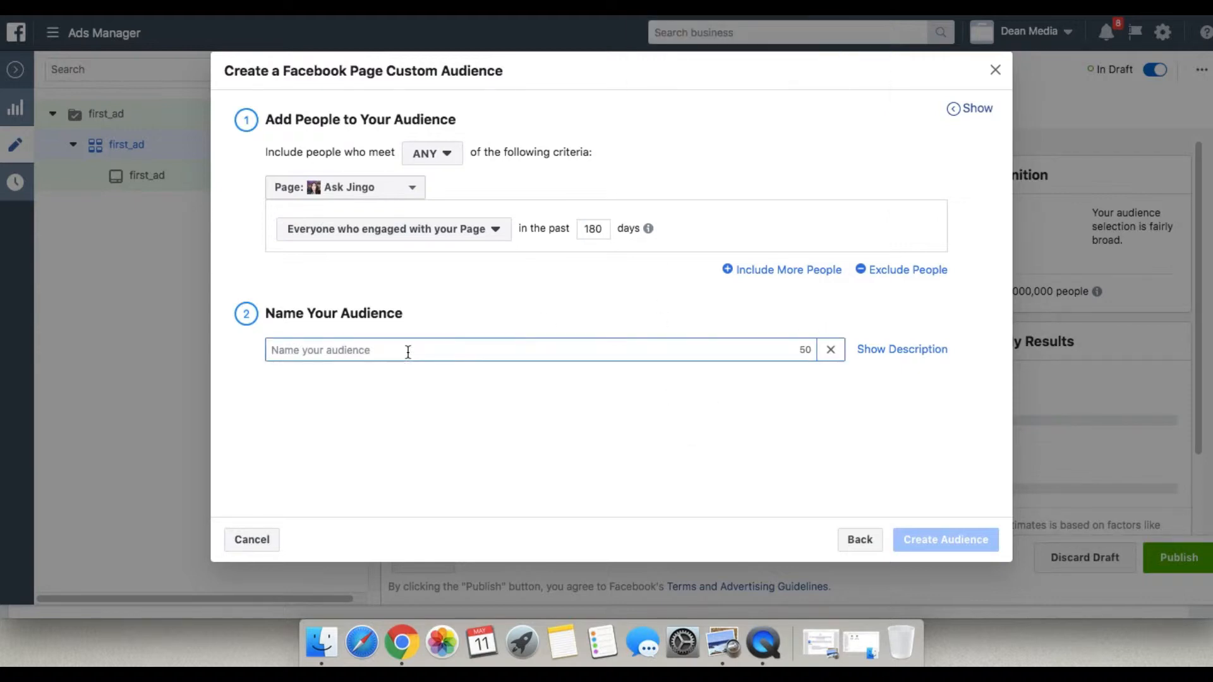
pyautogui.write('ask')
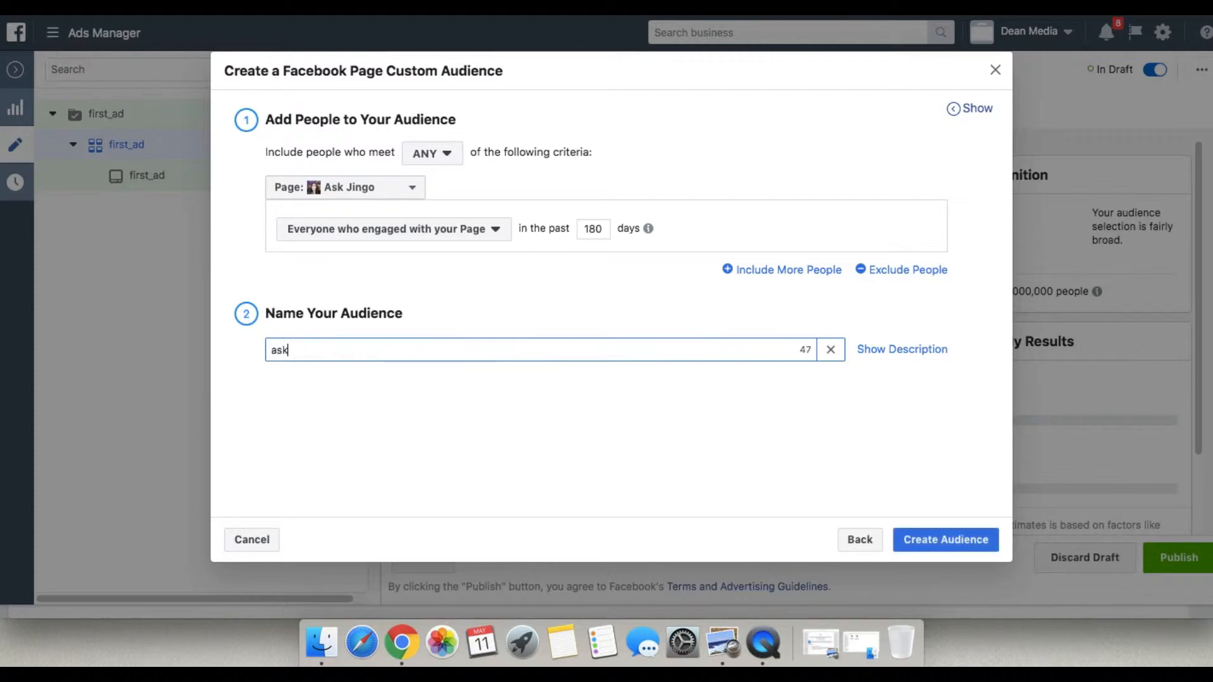
pyautogui.write('jingo pag')
pyautogui.press('BackSpace')
pyautogui.press('BackSpace')
pyautogui.press('BackSpace')
pyautogui.press('BackSpace')
pyautogui.write('_page')
pyautogui.click(942, 548)
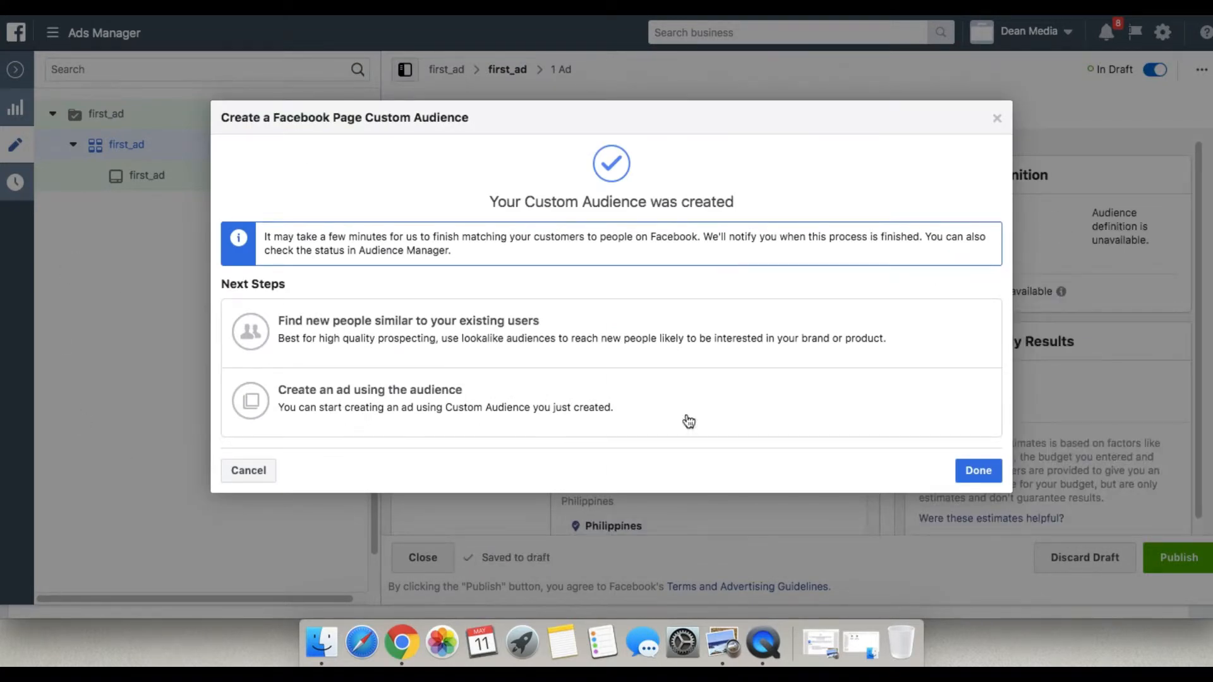
pyautogui.click(979, 470)
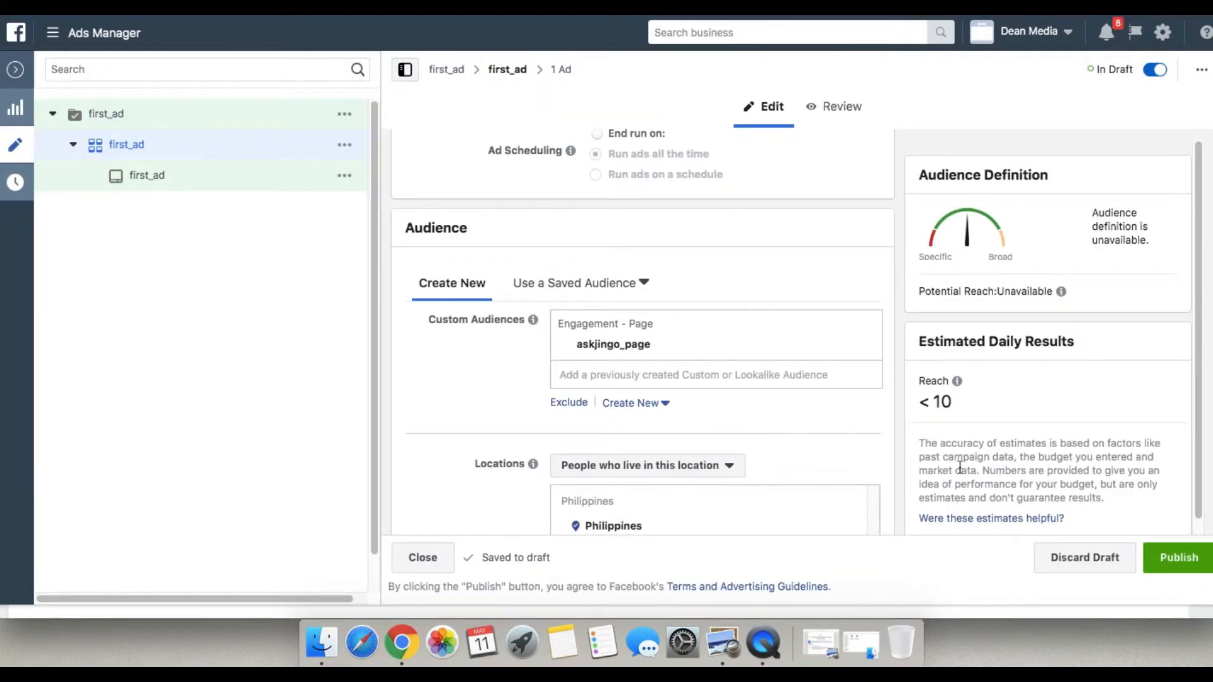
# Examine the ad set's location, age, gender, language, detailed targeting and connection settings.
pyautogui.scroll(-3, 862, 403)
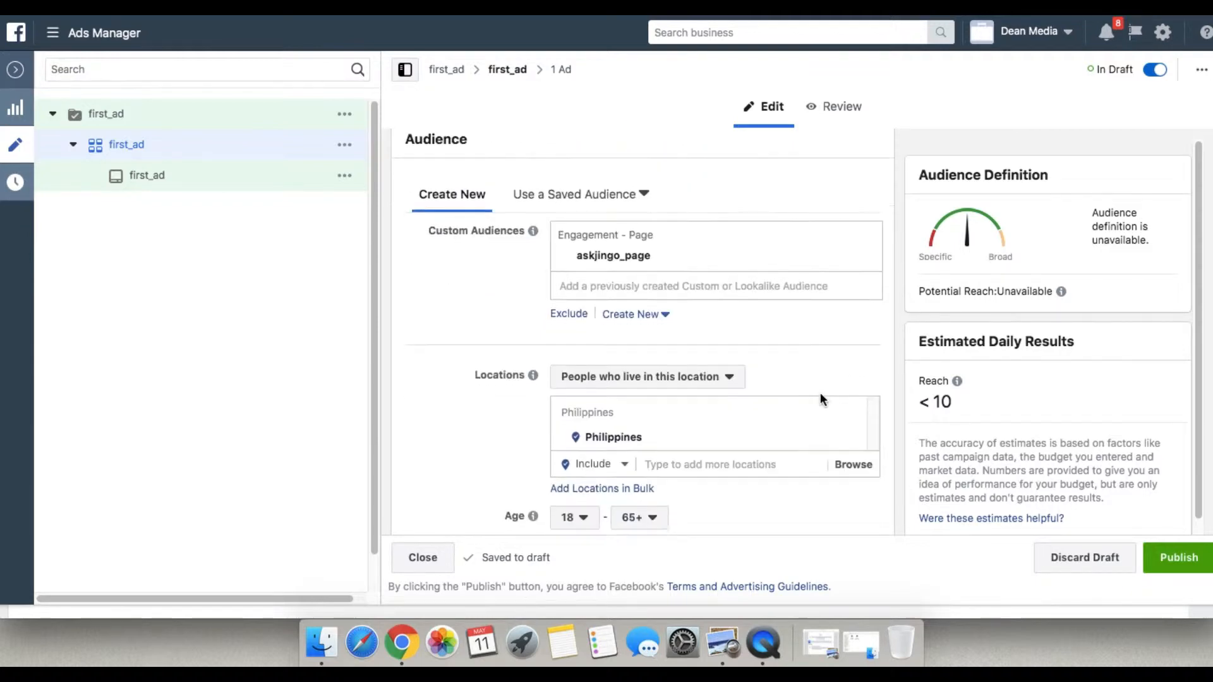
pyautogui.scroll(-2, 743, 395)
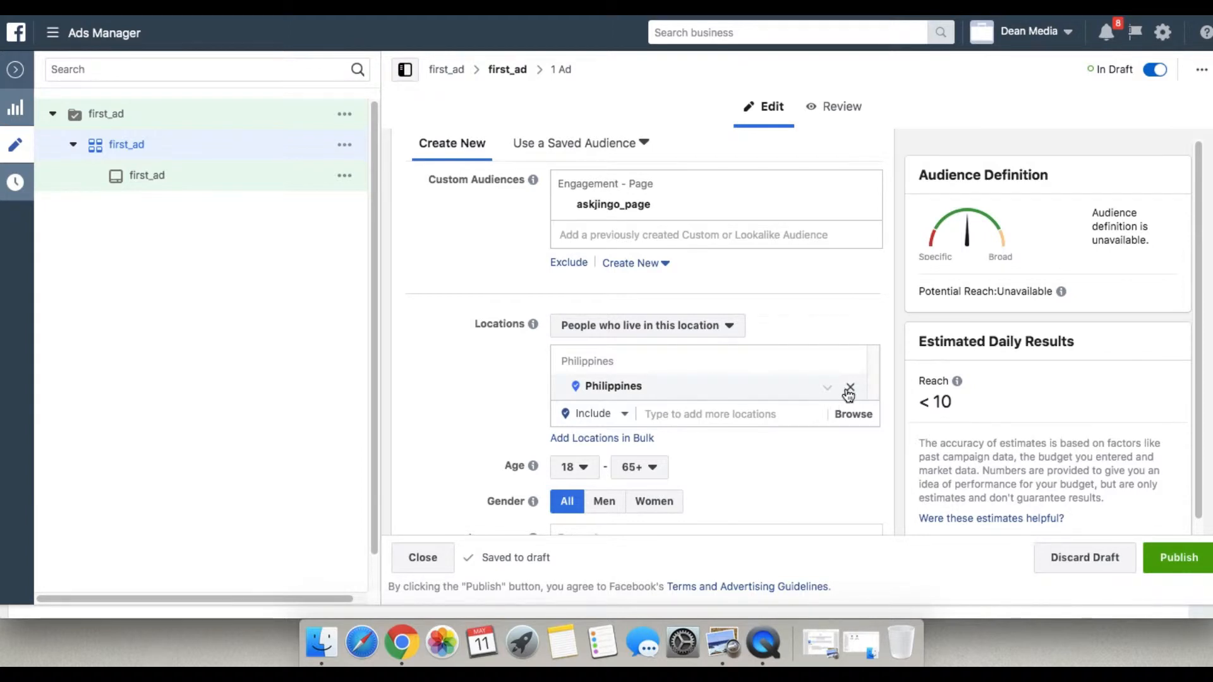
pyautogui.click(726, 418)
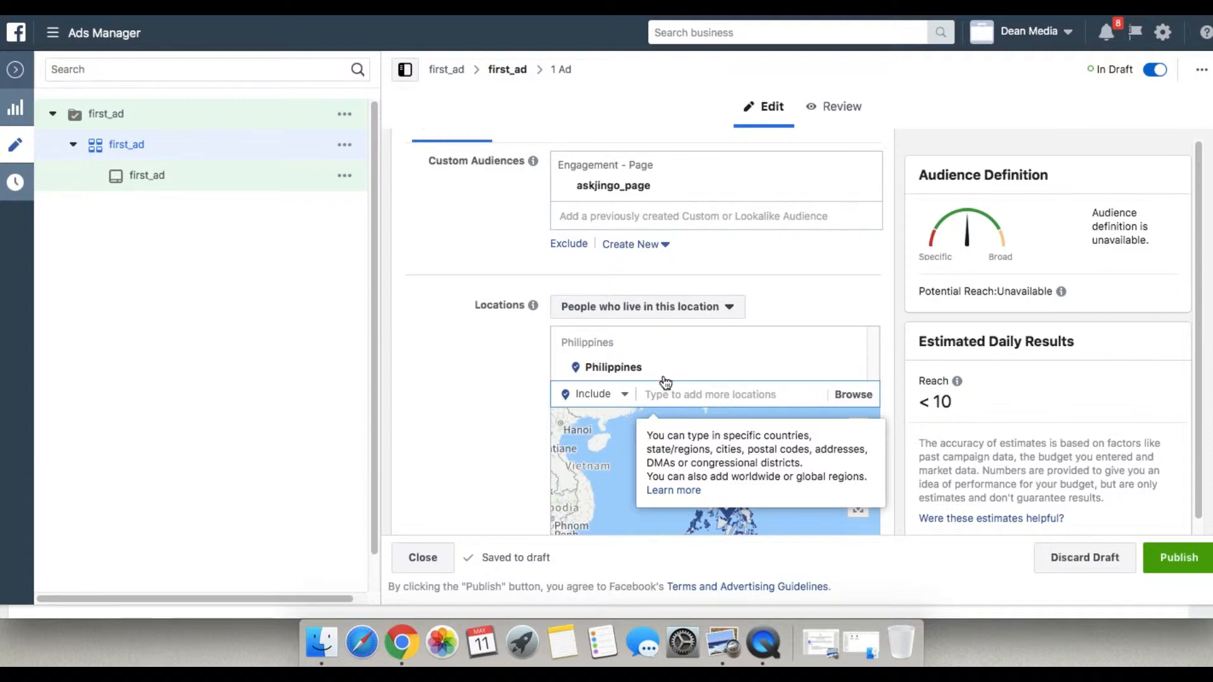
pyautogui.scroll(-3, 664, 382)
pyautogui.click(455, 368)
pyautogui.scroll(-5, 821, 325)
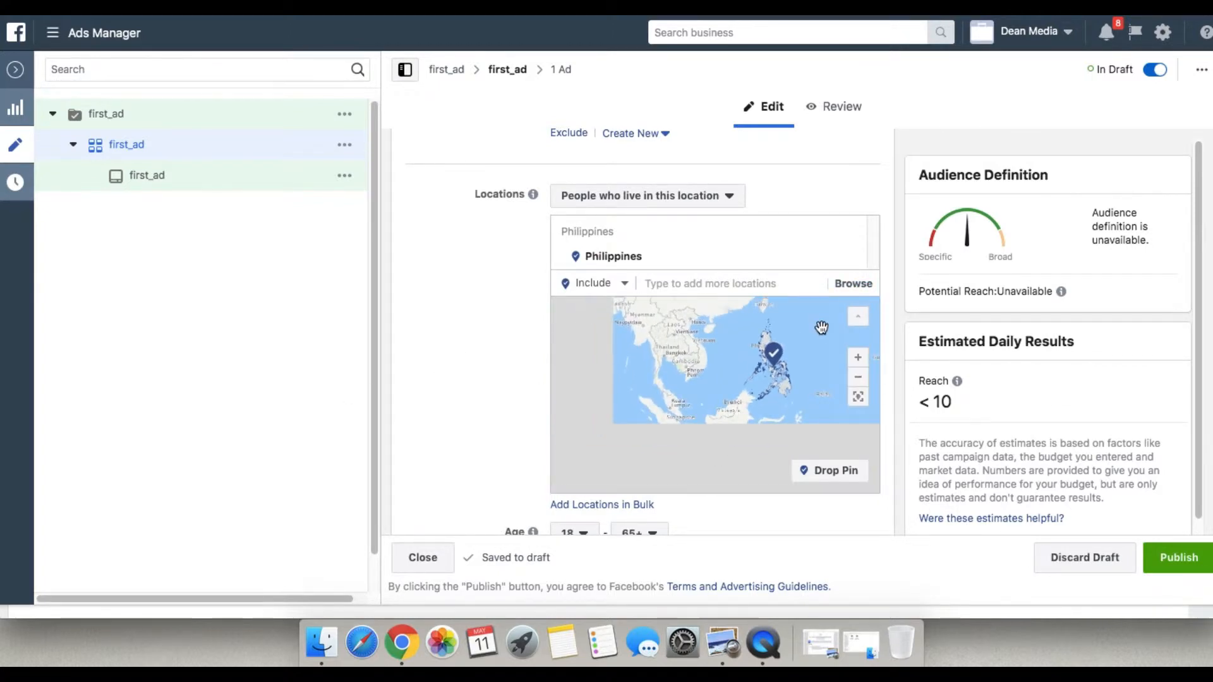
pyautogui.scroll(1, 523, 404)
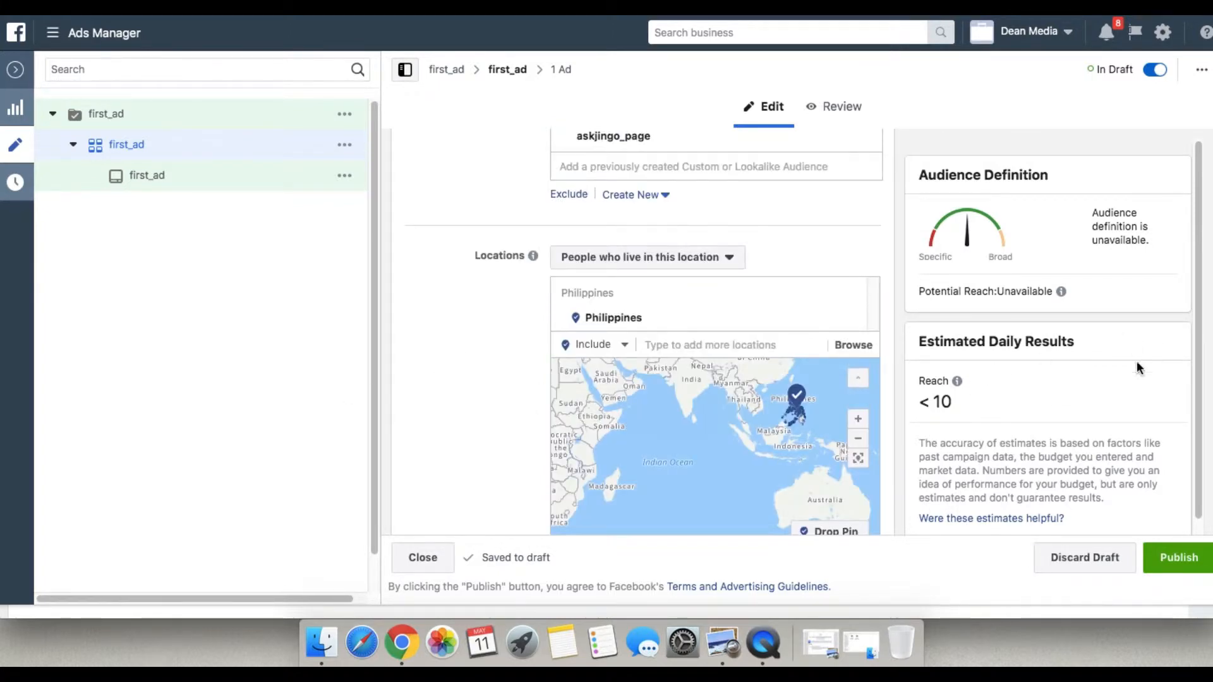
pyautogui.scroll(-5, 889, 418)
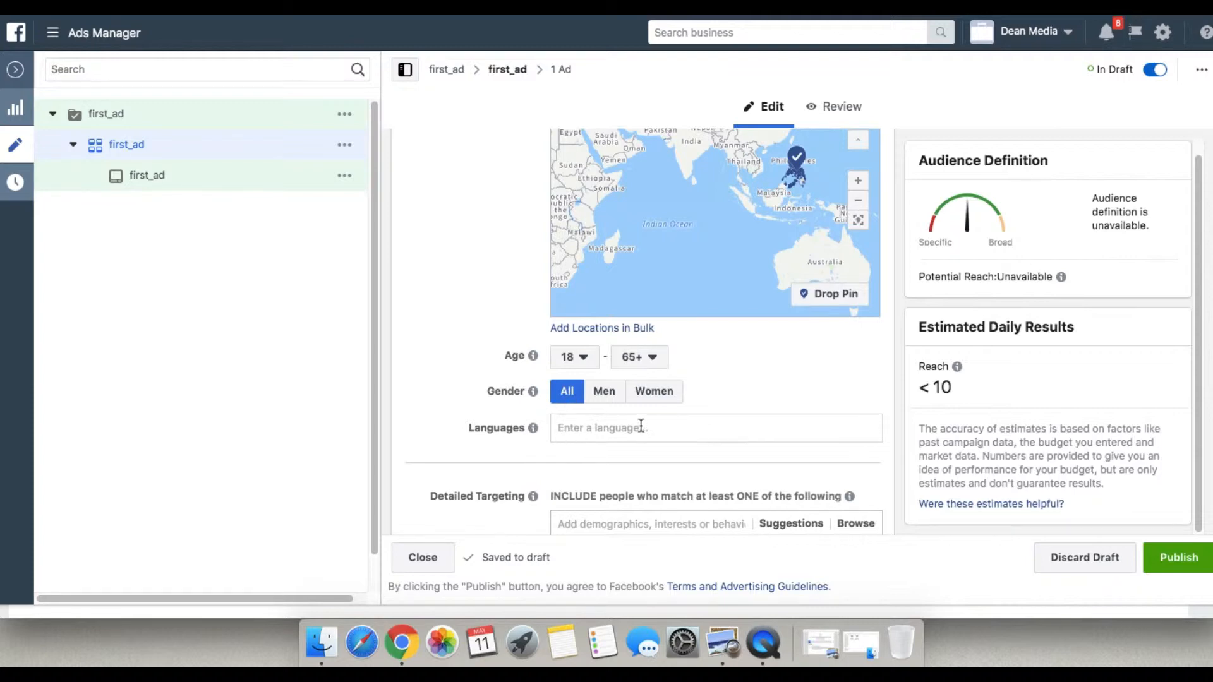
pyautogui.scroll(-1, 641, 427)
pyautogui.scroll(-4, 707, 379)
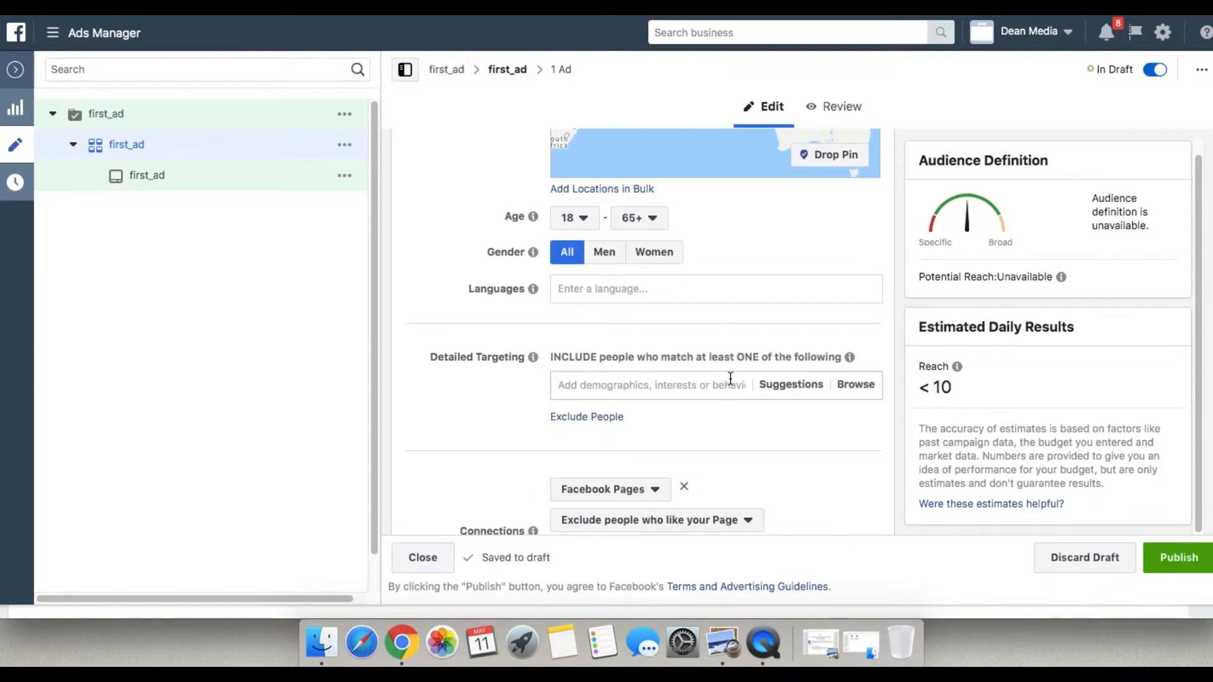
pyautogui.scroll(-1, 733, 342)
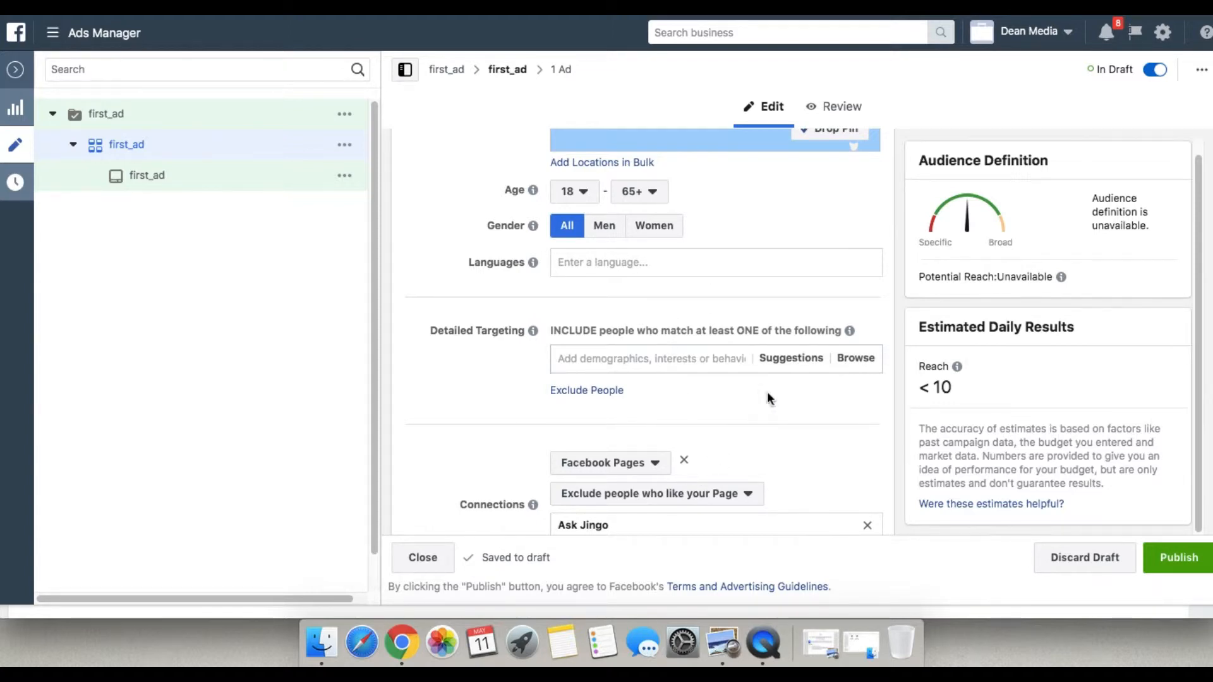
pyautogui.scroll(5, 776, 352)
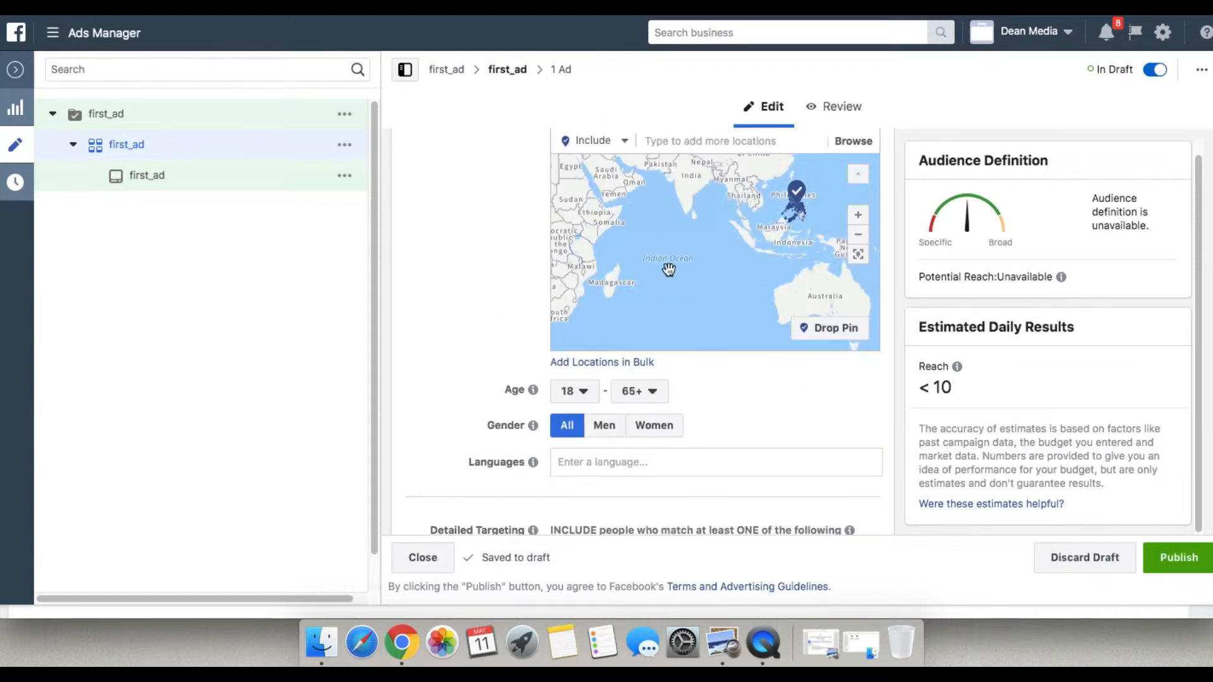
pyautogui.scroll(-2, 712, 336)
pyautogui.scroll(-10, 743, 433)
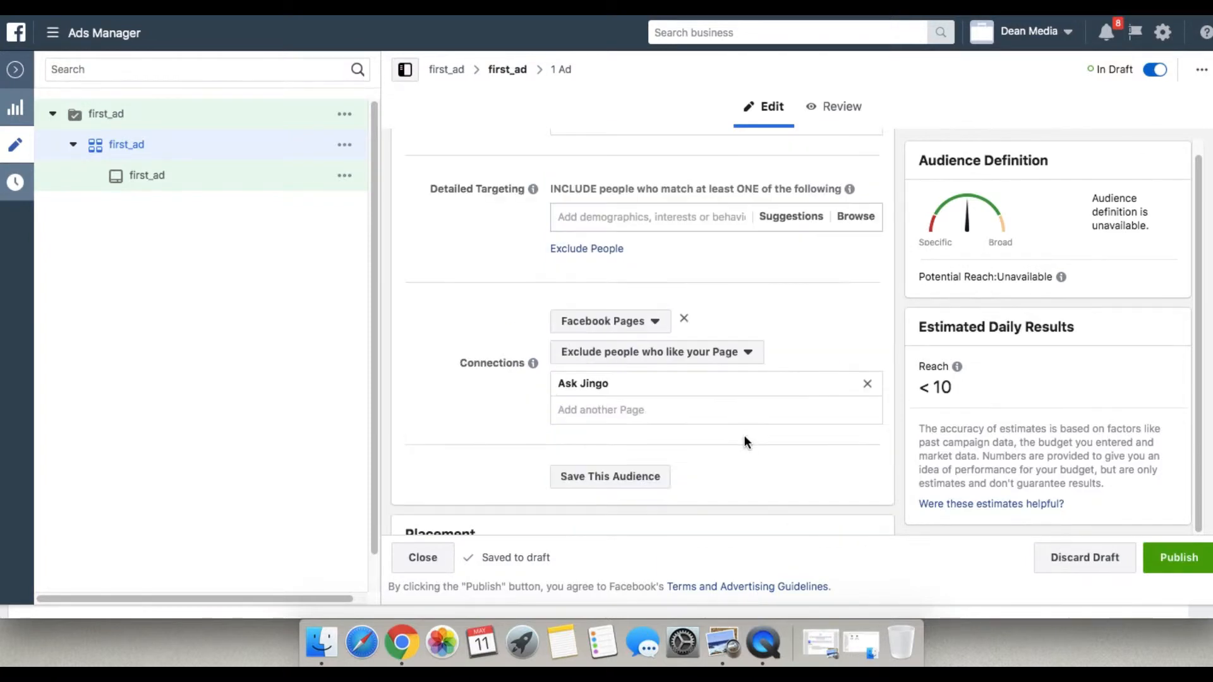
pyautogui.scroll(2, 718, 331)
pyautogui.scroll(2, 718, 331)
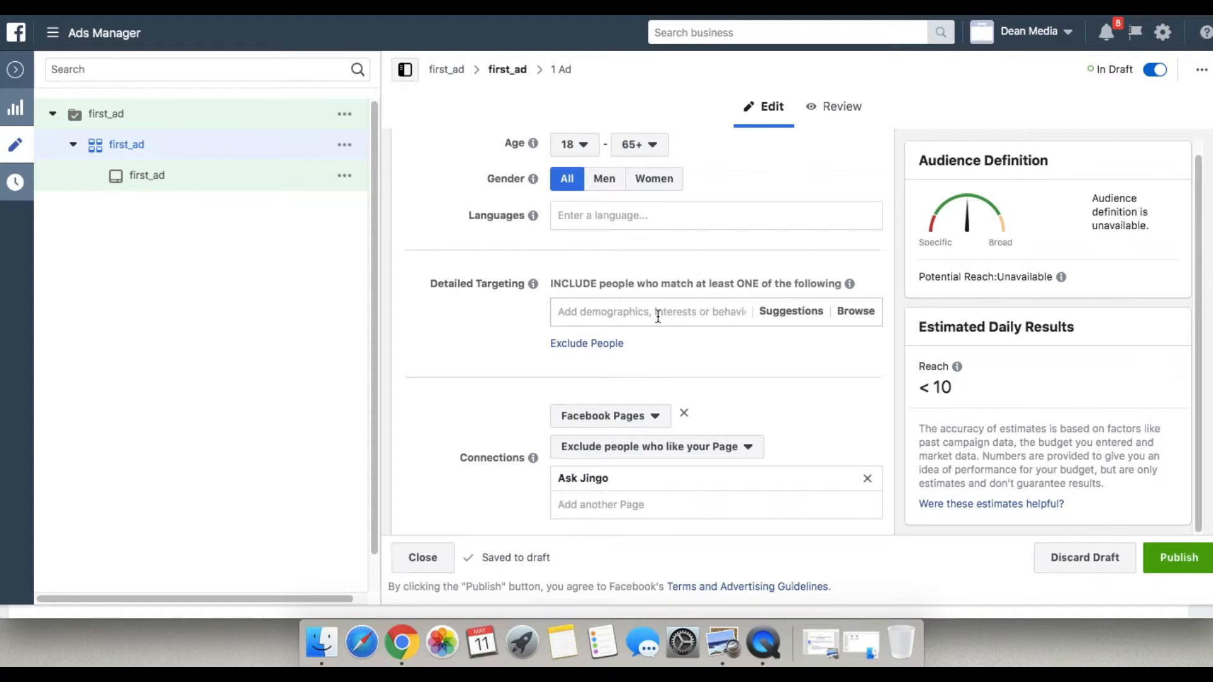
# Search detailed targeting for blog and add the Blog interest.
pyautogui.click(658, 313)
pyautogui.write('blogg')
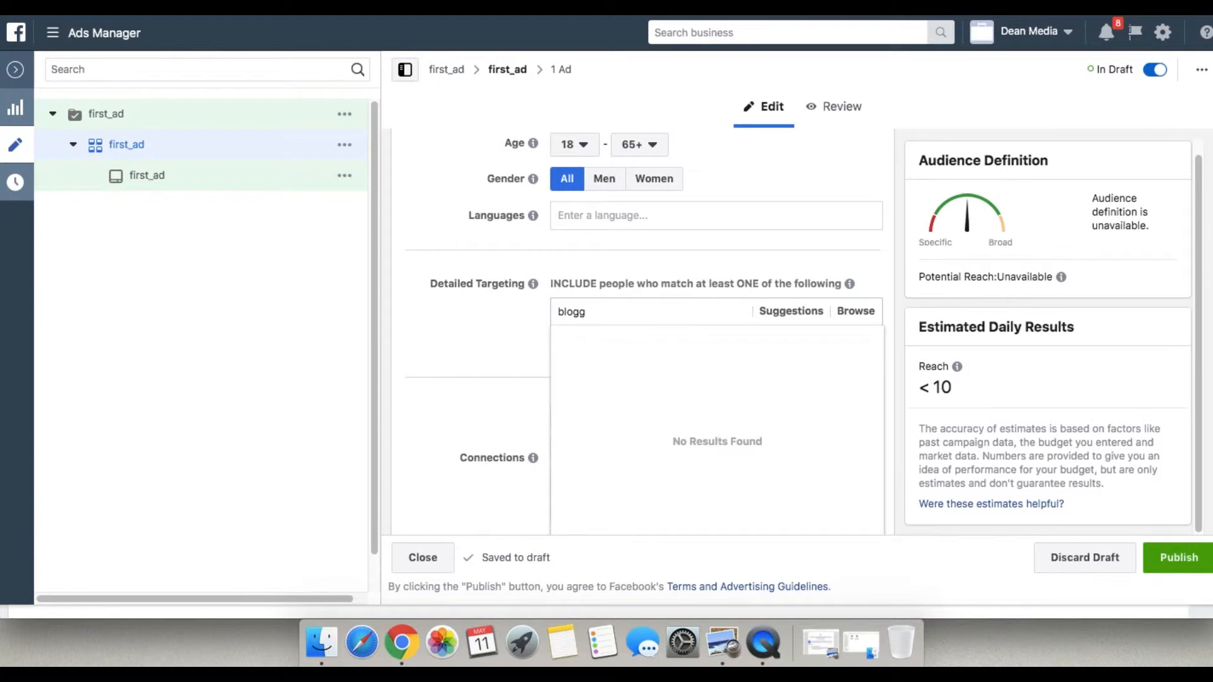
pyautogui.press('BackSpace')
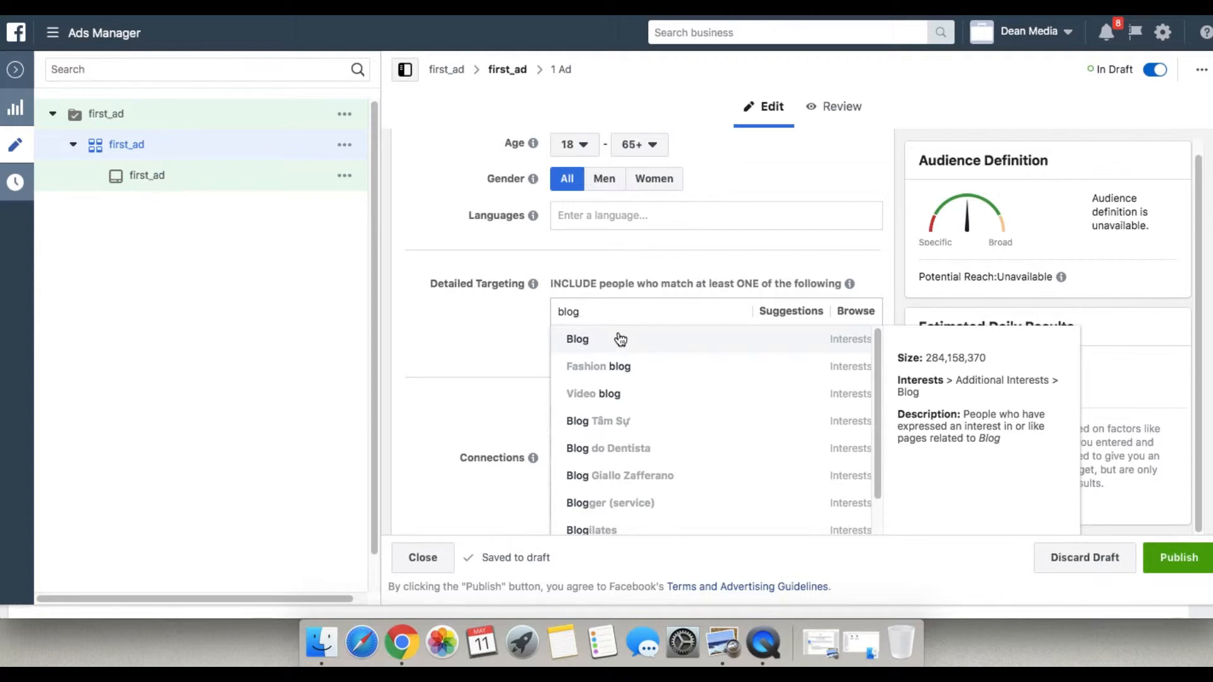
pyautogui.click(701, 348)
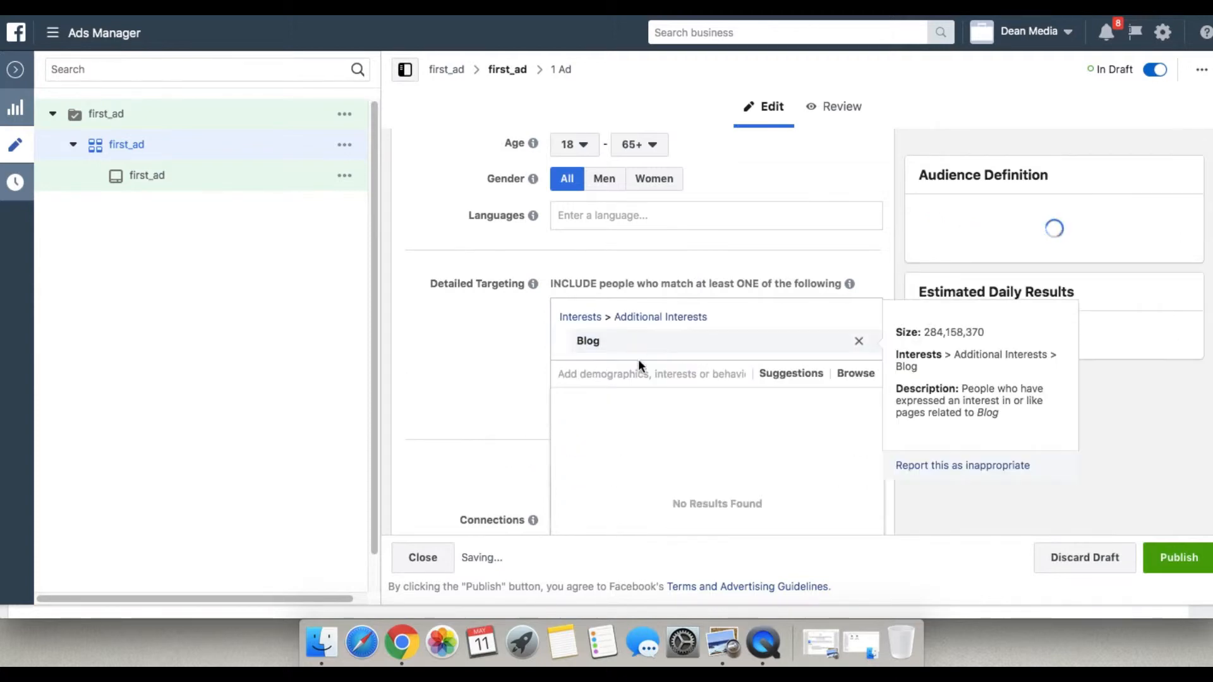
# Search detailed targeting for travel blogger and add the Travel Blogger interest.
pyautogui.click(612, 374)
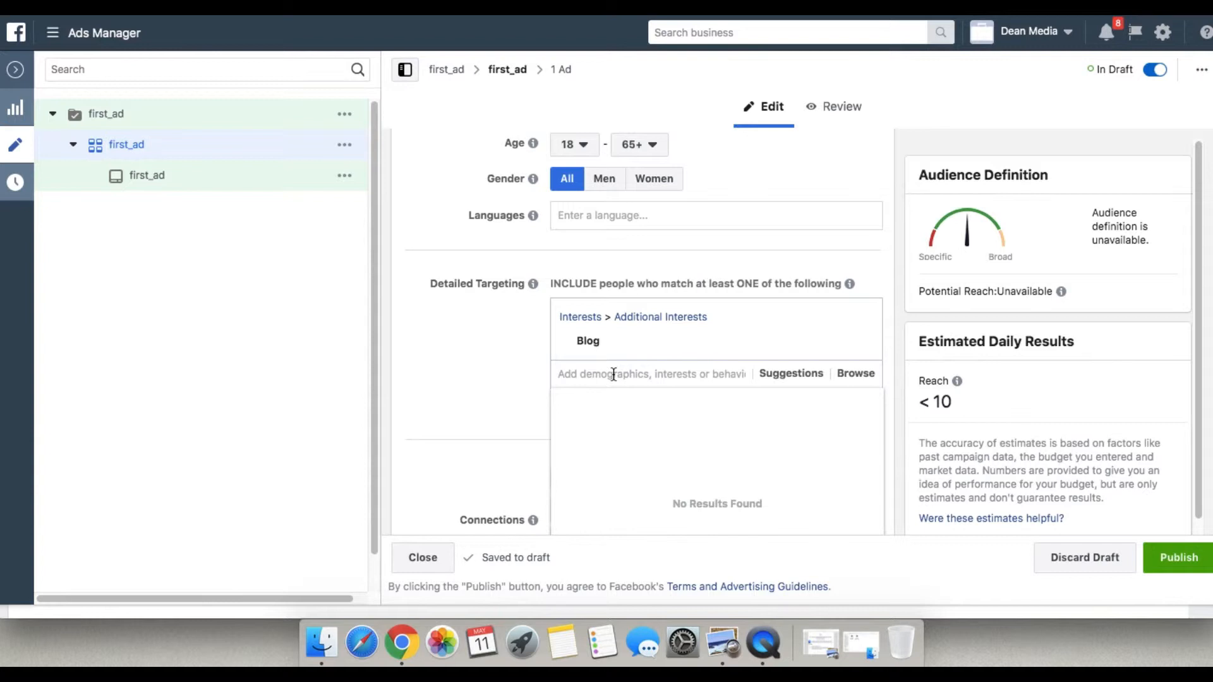
pyautogui.write('travel')
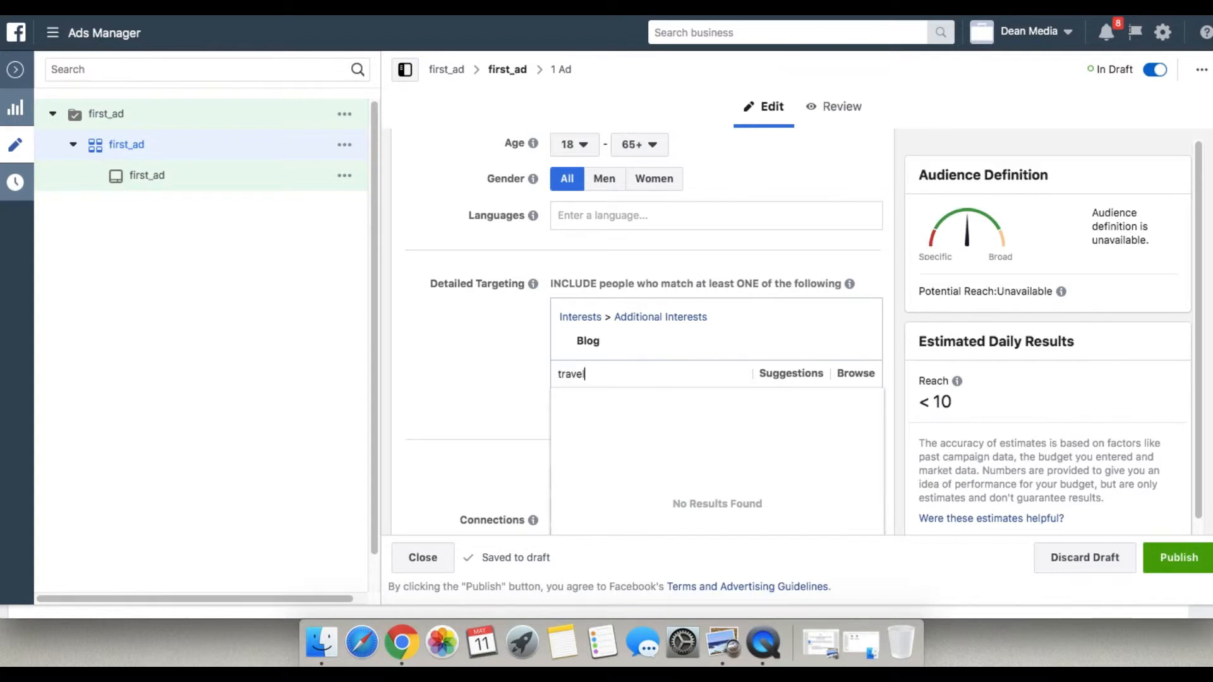
pyautogui.write(' blog')
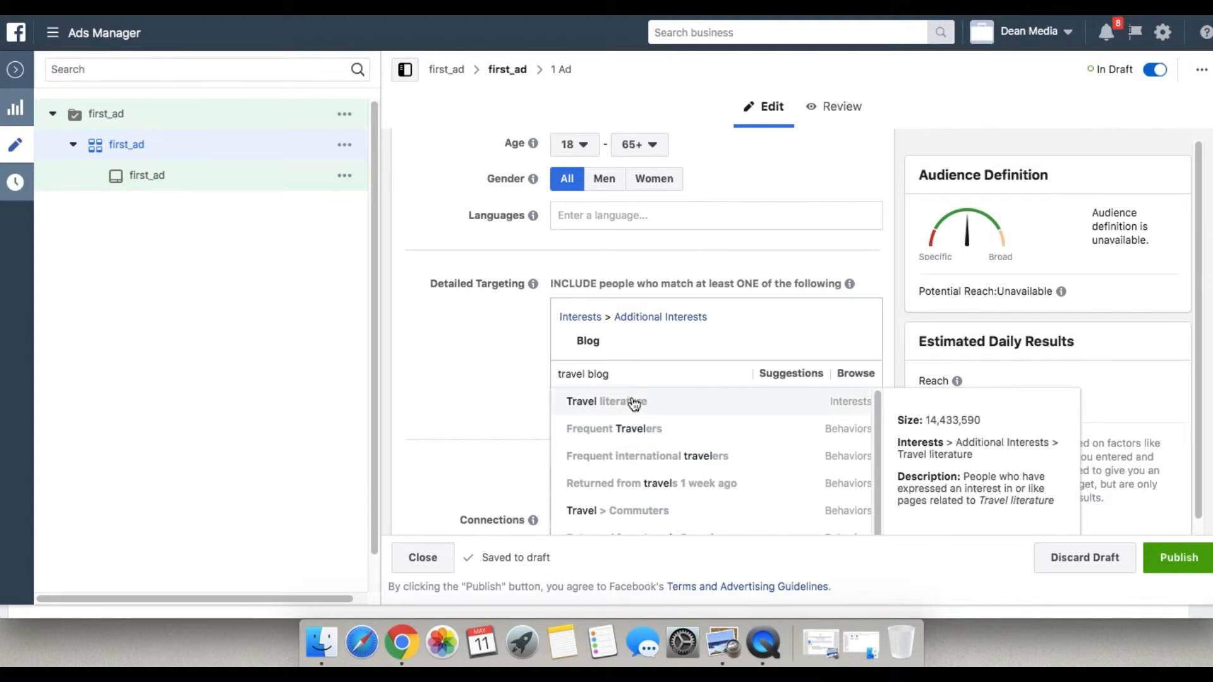
pyautogui.write('ger')
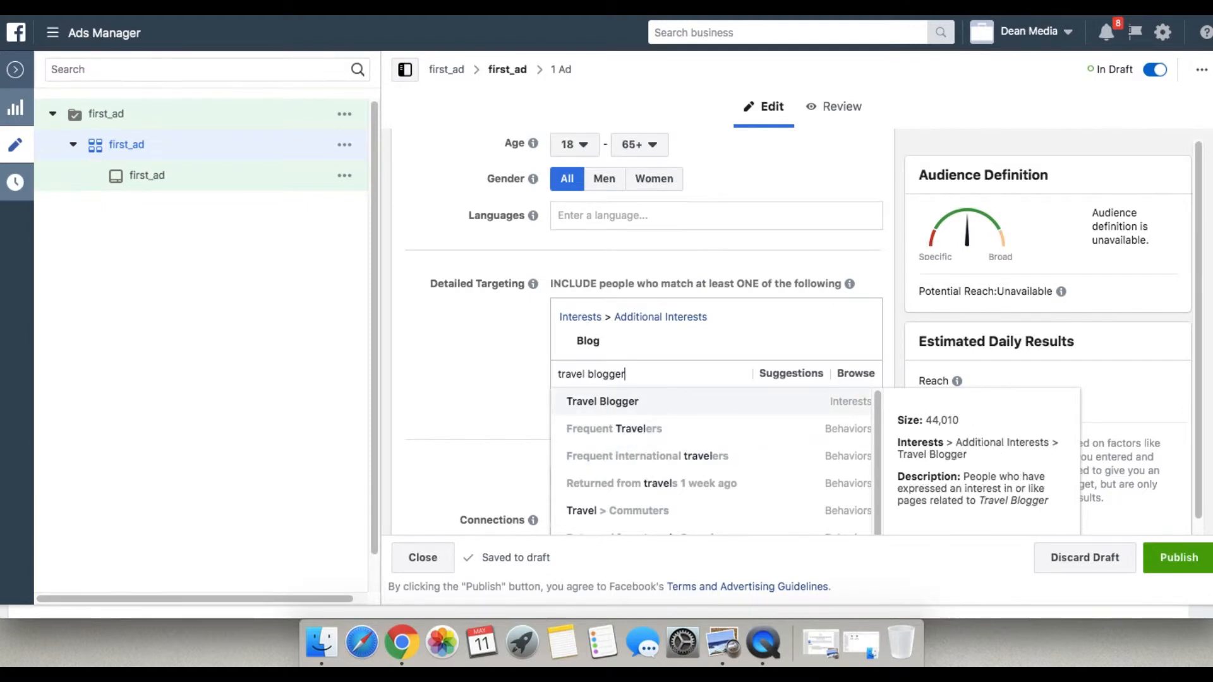
pyautogui.click(632, 406)
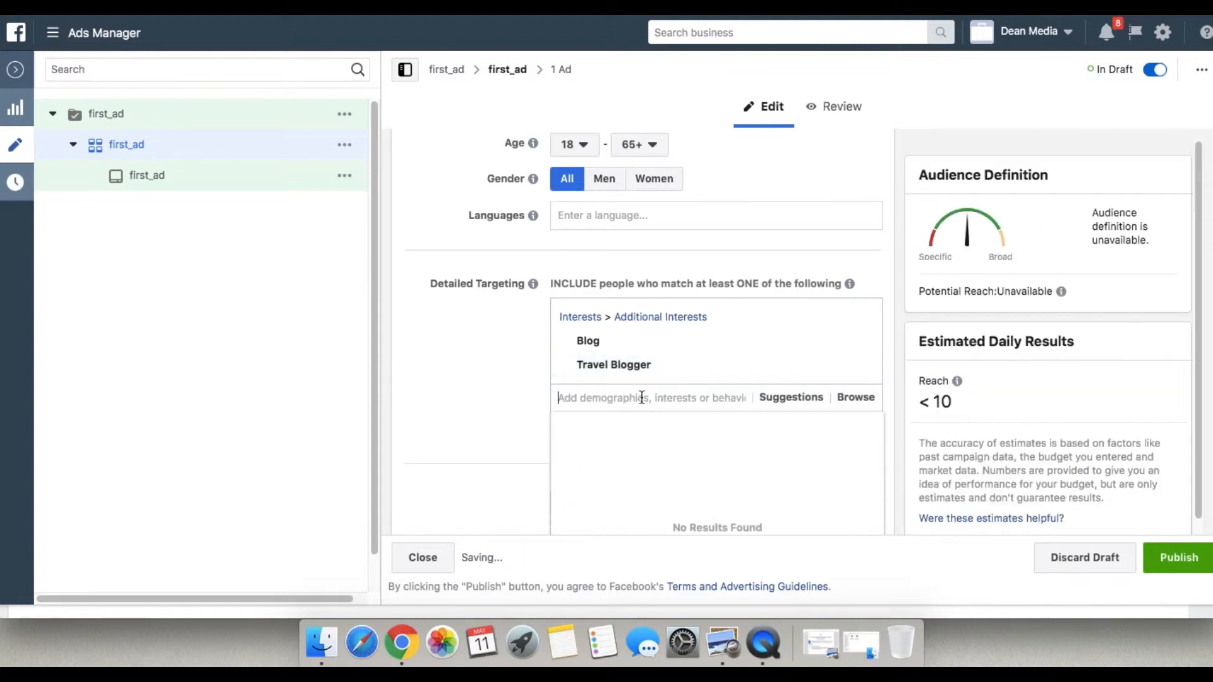
# Search detailed targeting for travel and add the general Travel interest.
pyautogui.write('travel')
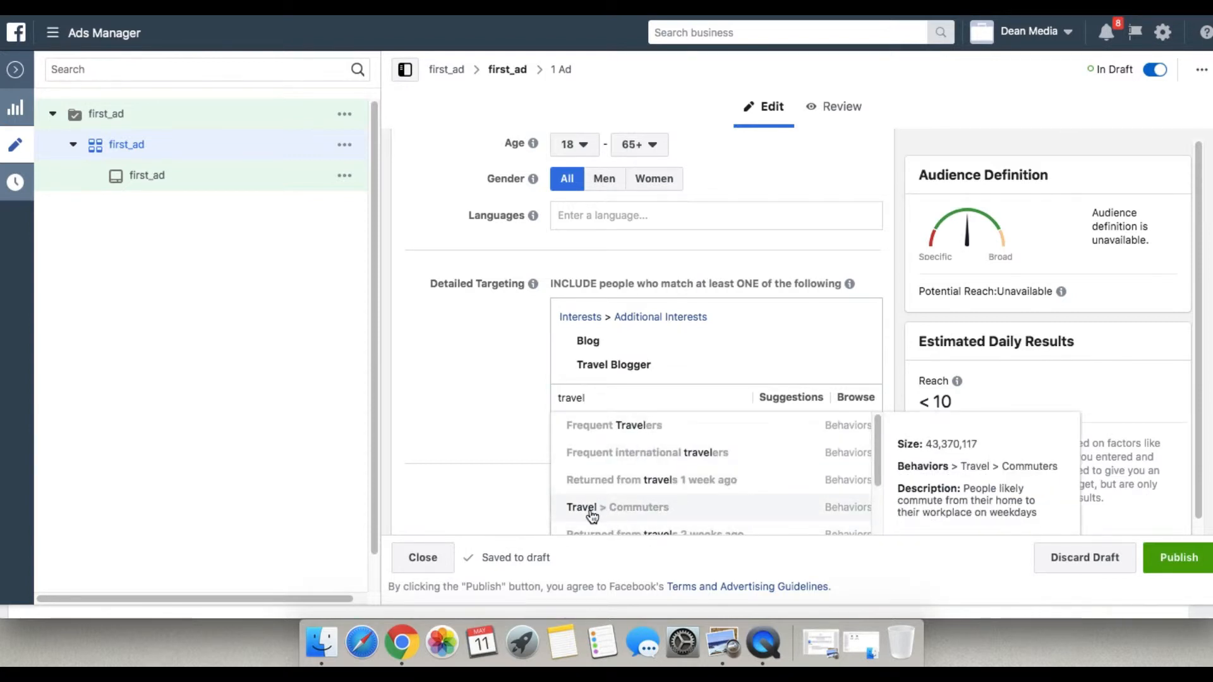
pyautogui.scroll(-2, 632, 513)
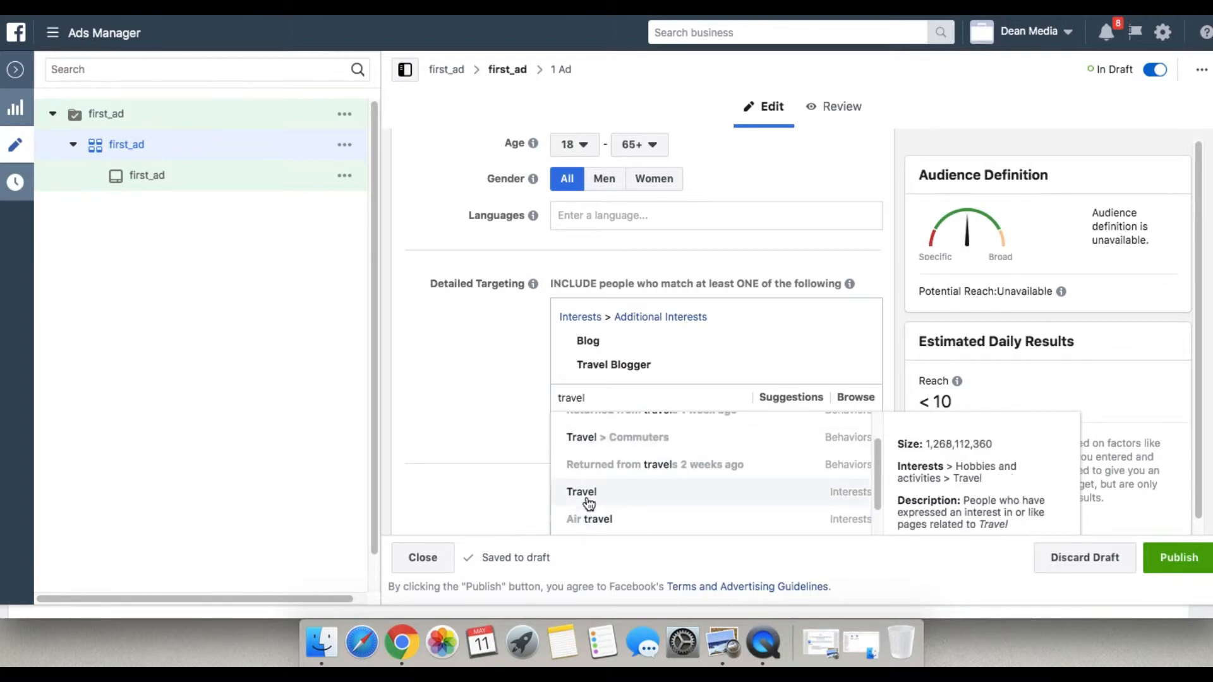
pyautogui.click(702, 490)
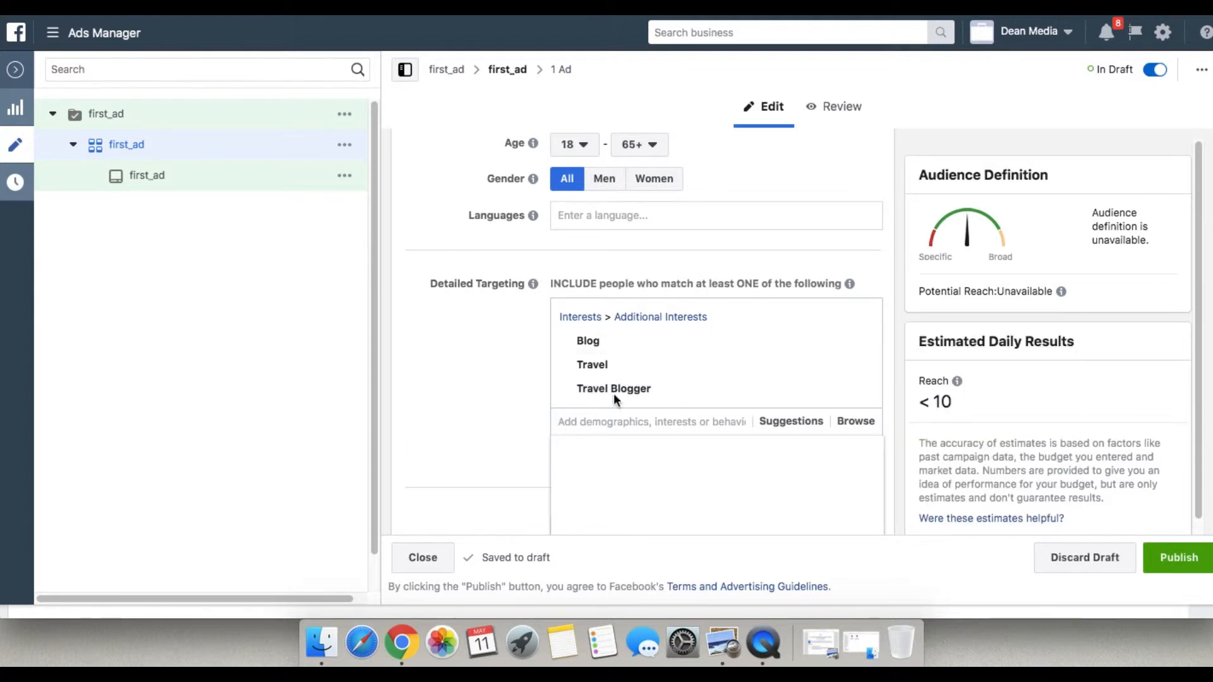
pyautogui.click(510, 395)
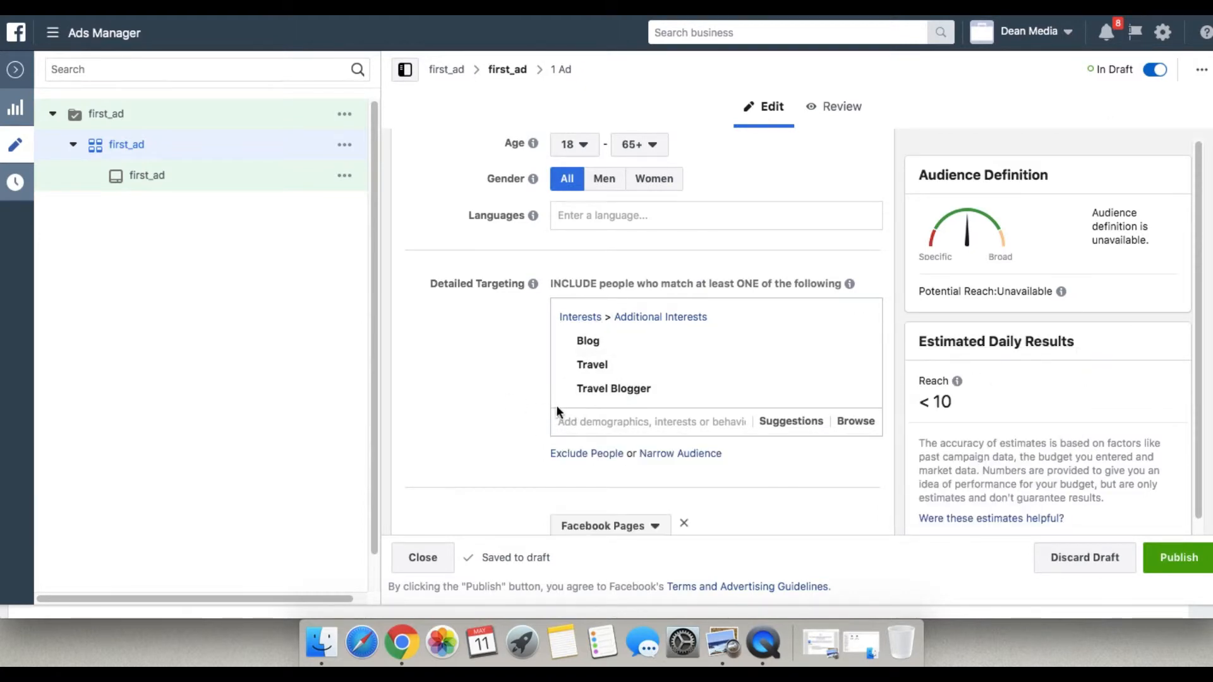
# Change the Ask Jingo page connection to target friends of people who like your Page.
pyautogui.scroll(-3, 689, 430)
pyautogui.scroll(-3, 688, 430)
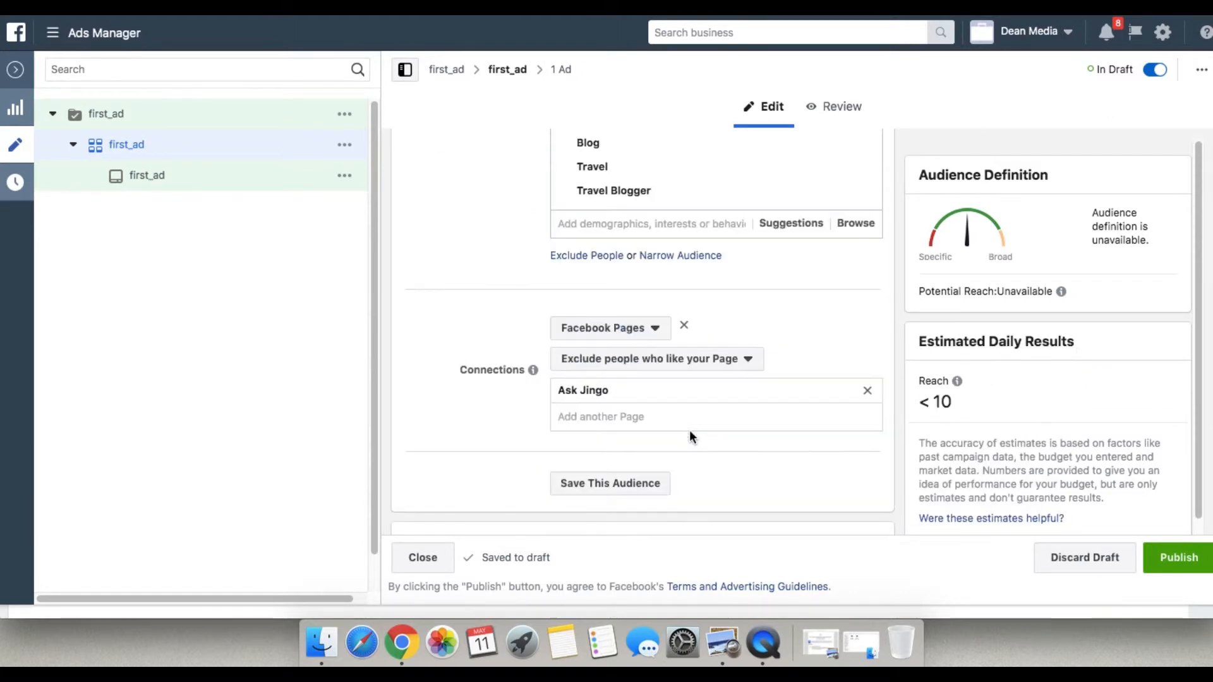
pyautogui.click(656, 330)
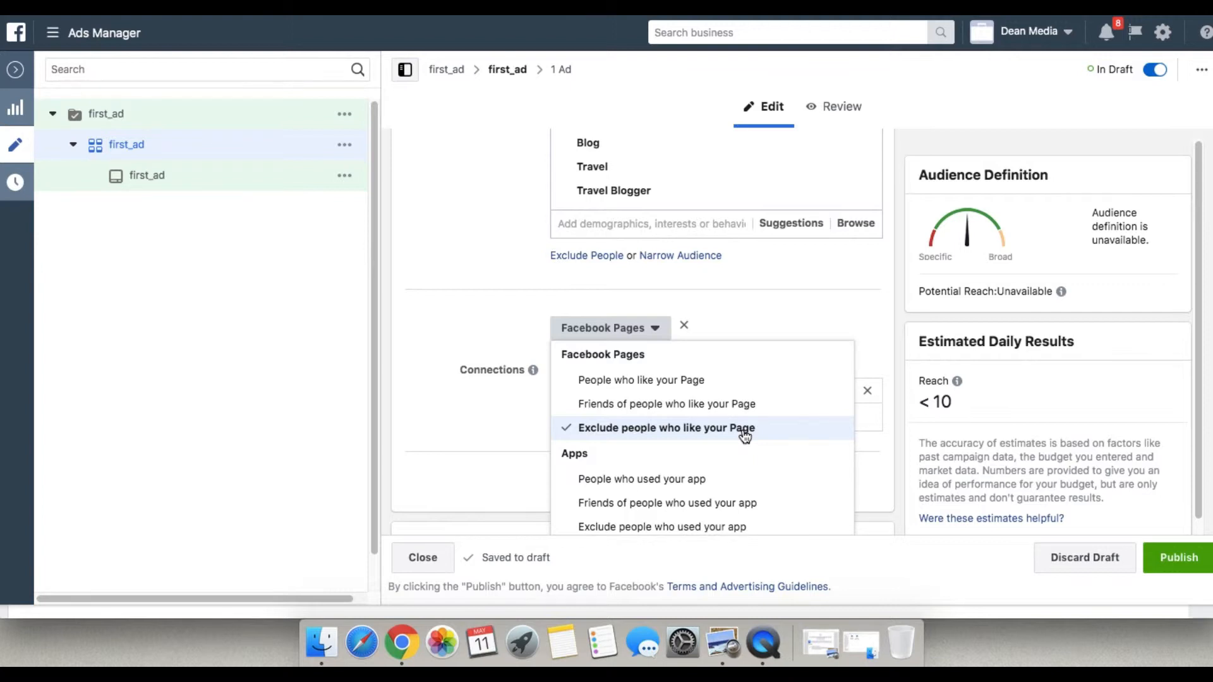
pyautogui.click(589, 411)
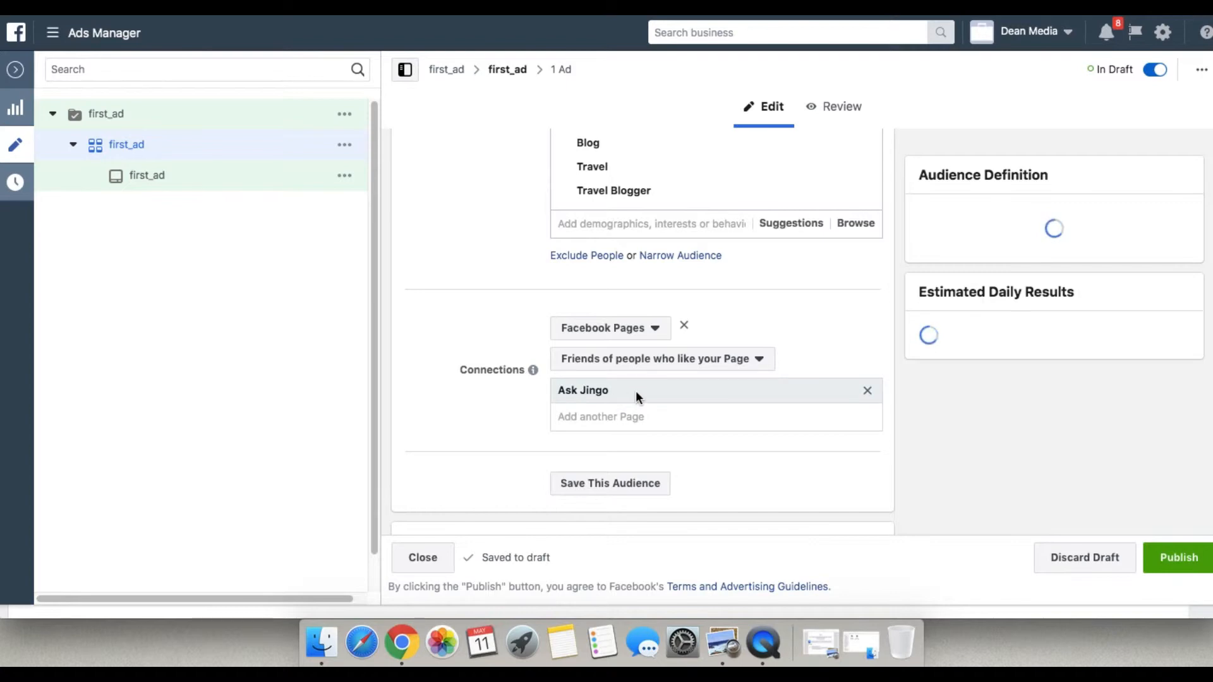
# Save the ad set's targeting as a reusable audience, editing the end of its suggested name.
pyautogui.click(610, 433)
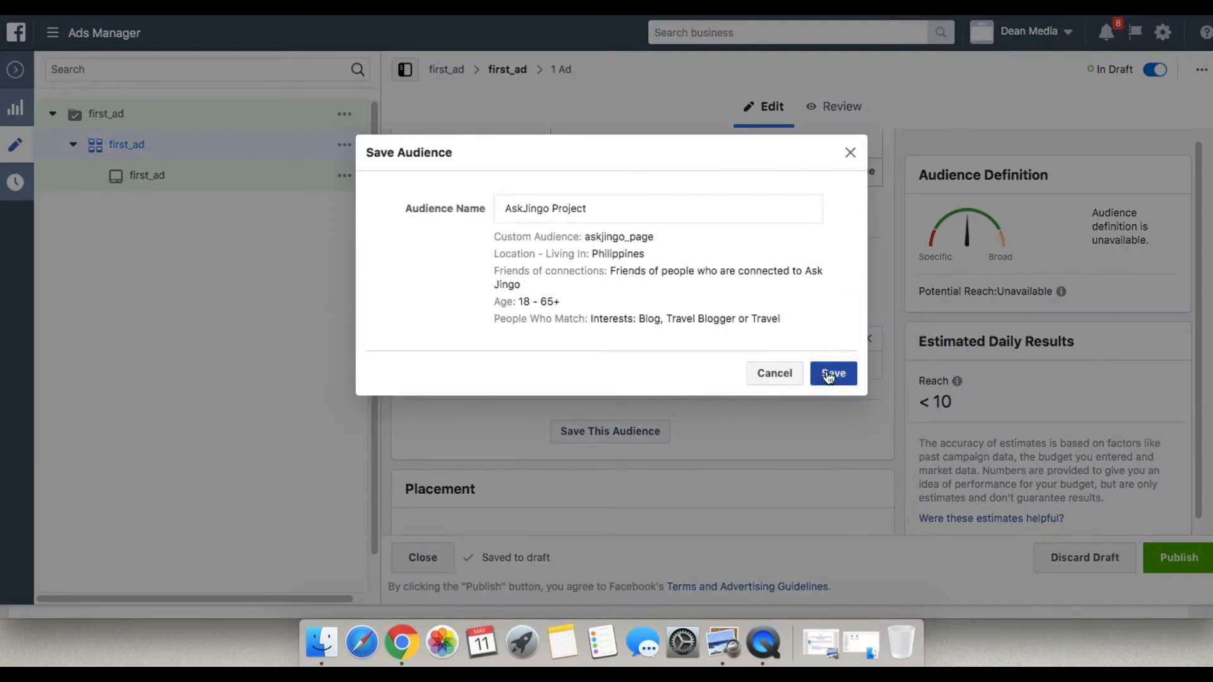
pyautogui.click(648, 207)
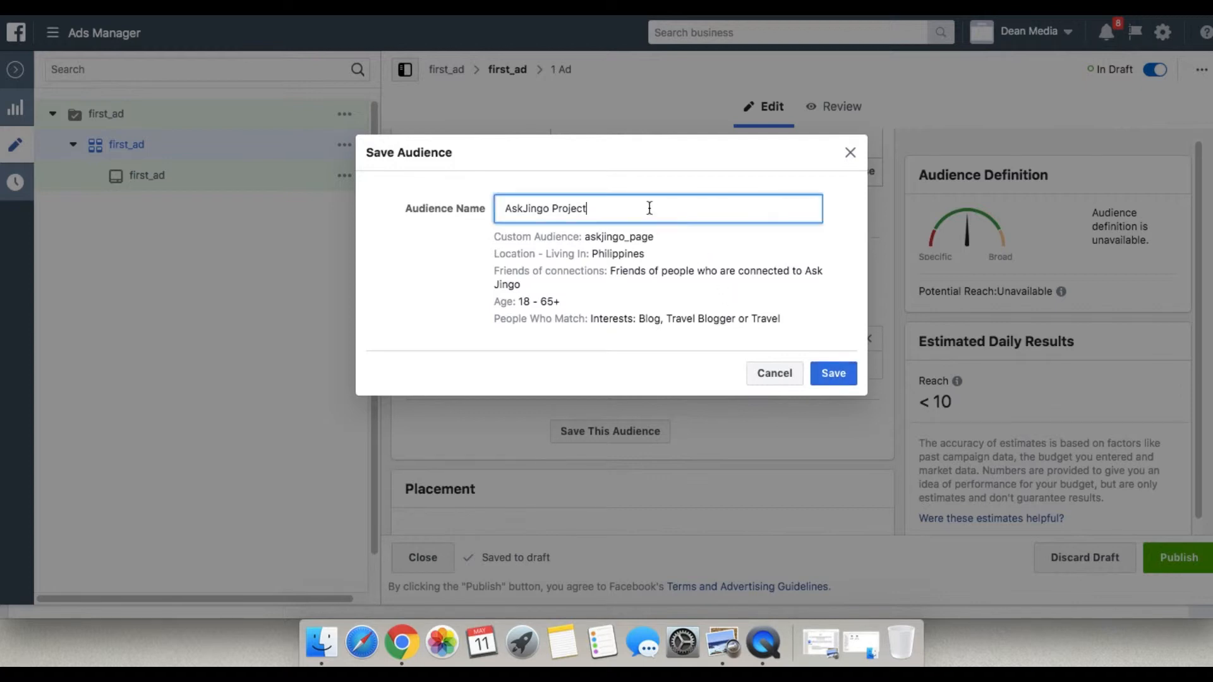
pyautogui.press('BackSpace')
pyautogui.press('BackSpace')
pyautogui.press('BackSpace')
pyautogui.press('BackSpace')
pyautogui.press('BackSpace')
pyautogui.press('BackSpace')
pyautogui.press('BackSpace')
pyautogui.press('BackSpace')
pyautogui.click(833, 376)
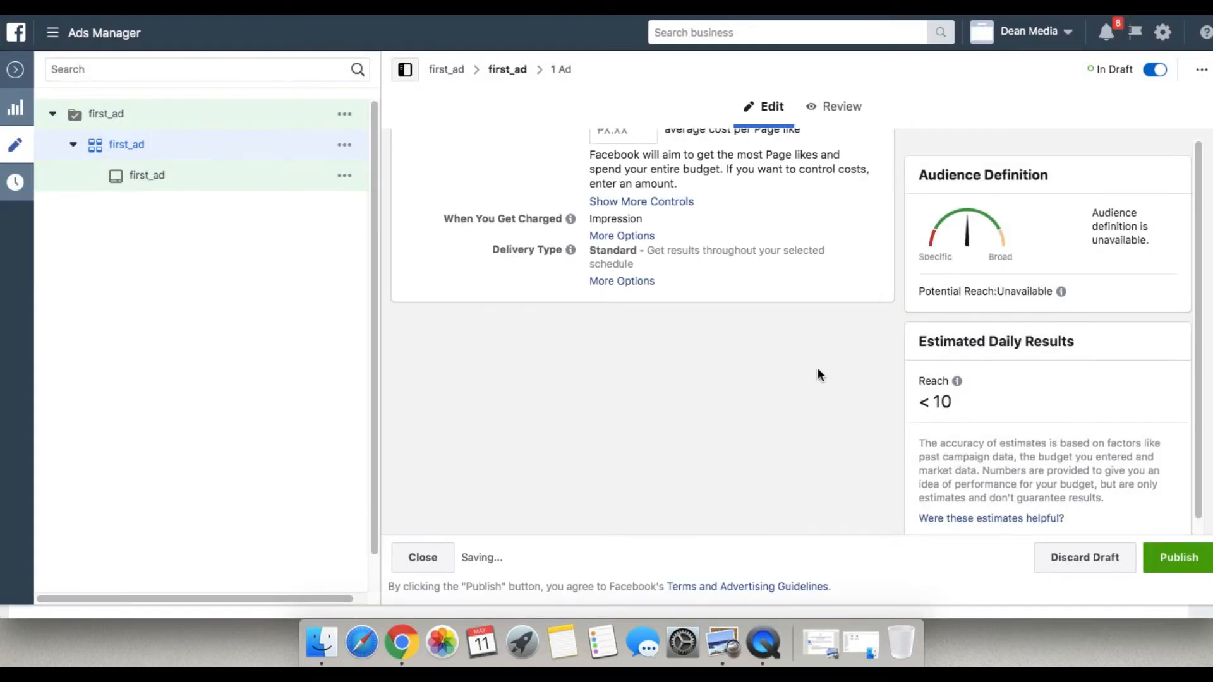
pyautogui.scroll(3, 534, 332)
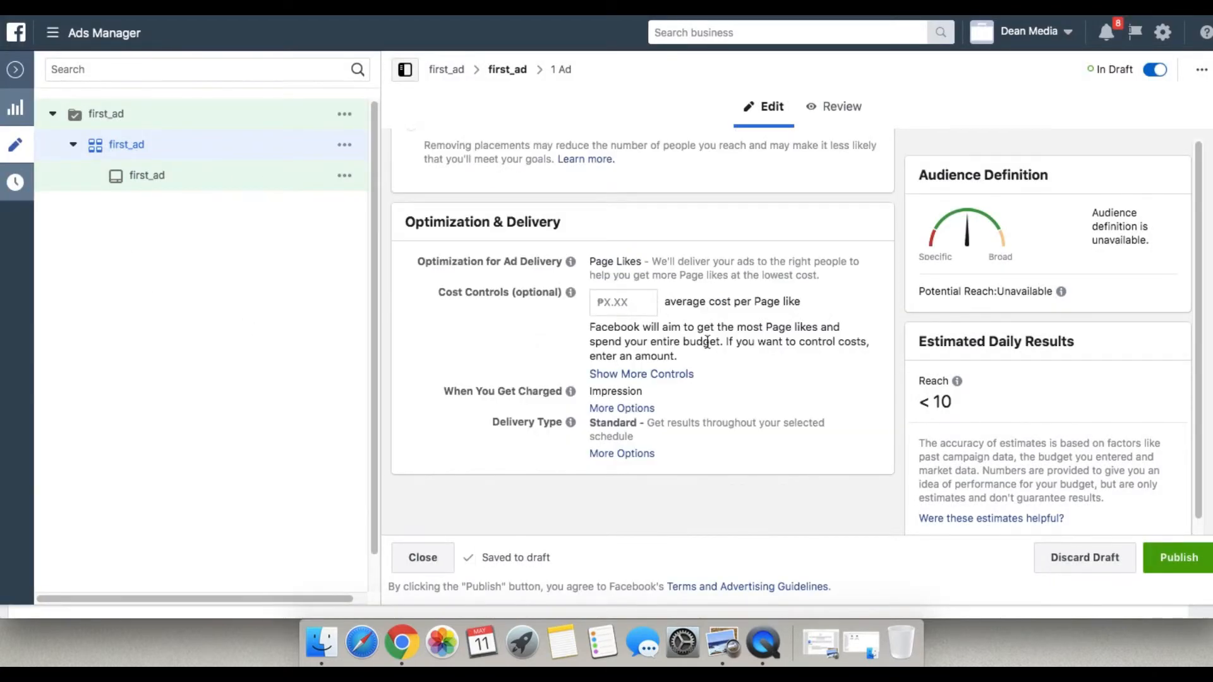
pyautogui.scroll(10, 706, 341)
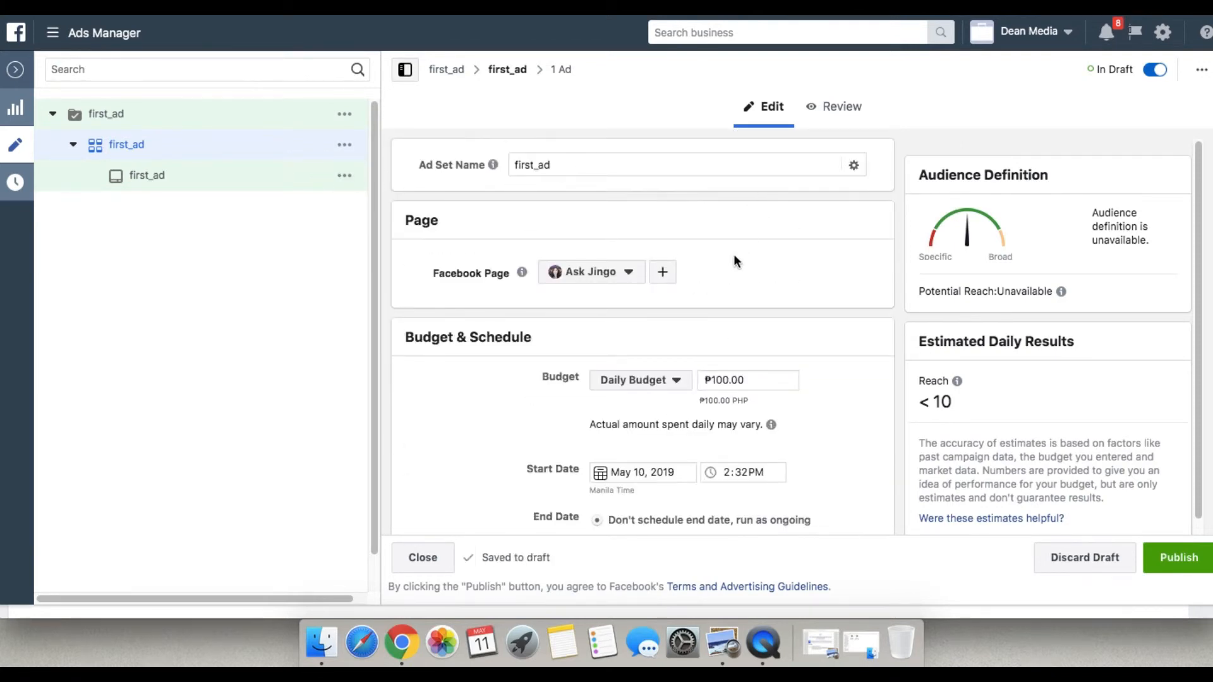
# Open the first_ad ad under the ad set and open the image library to change its creative image.
pyautogui.scroll(-1, 757, 256)
pyautogui.click(271, 177)
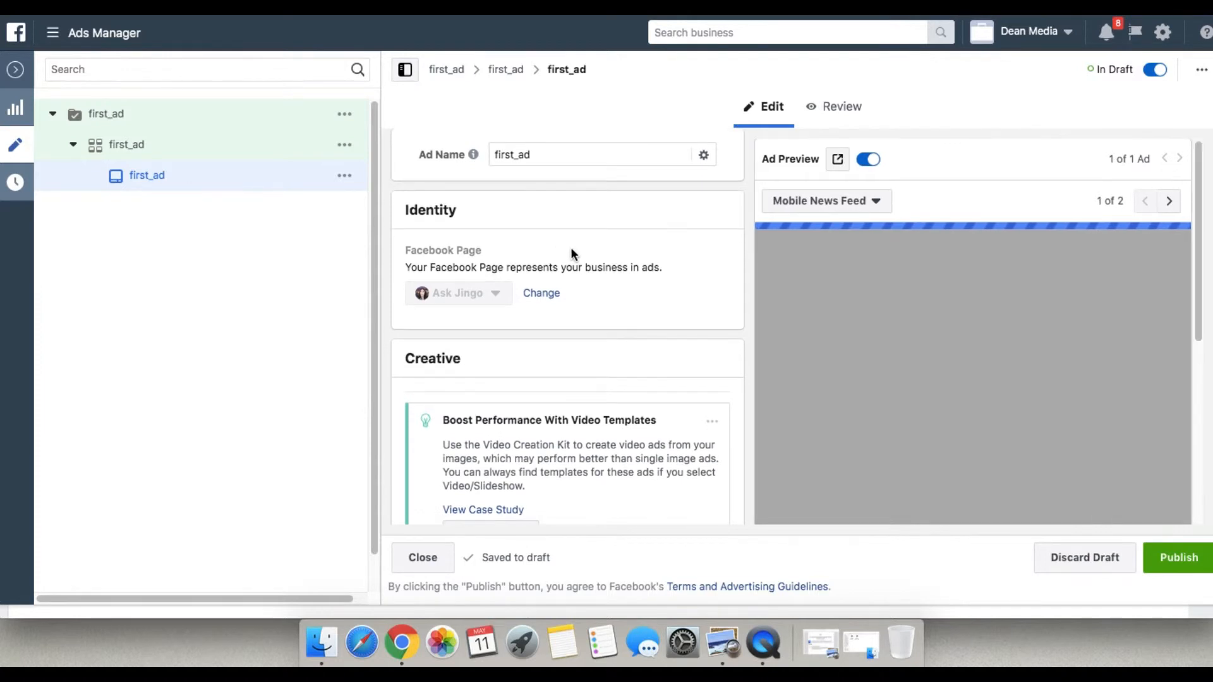
pyautogui.scroll(-3, 568, 284)
pyautogui.scroll(-7, 567, 325)
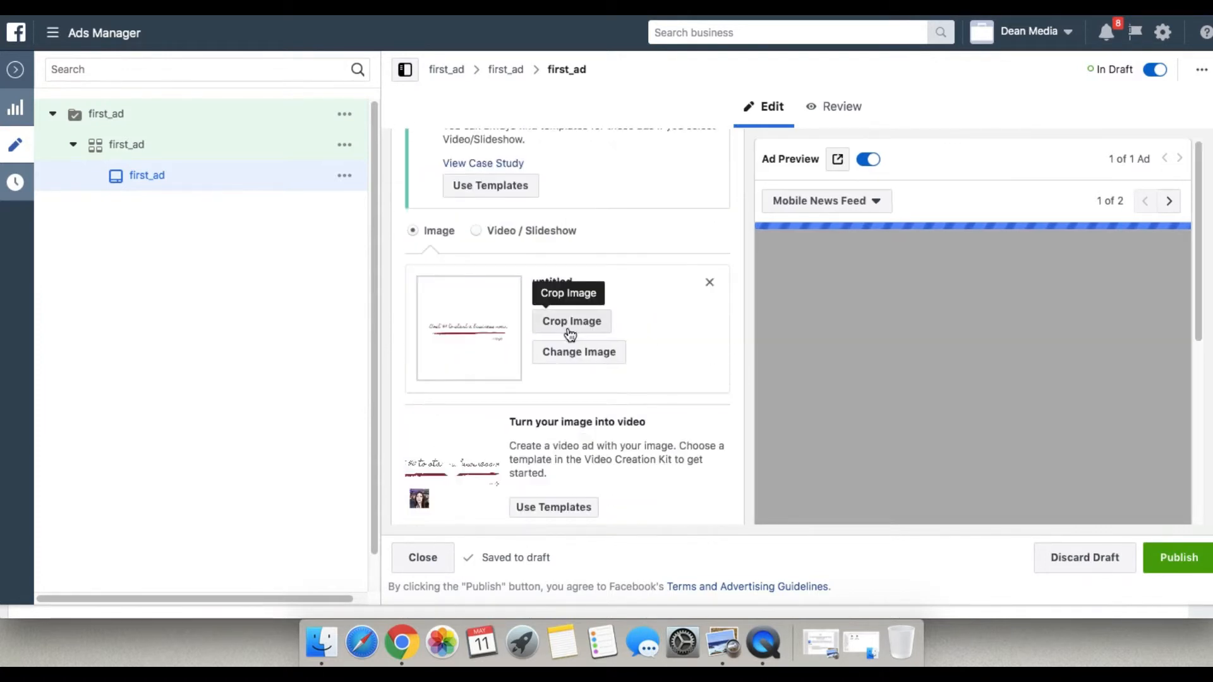
pyautogui.scroll(-1, 645, 329)
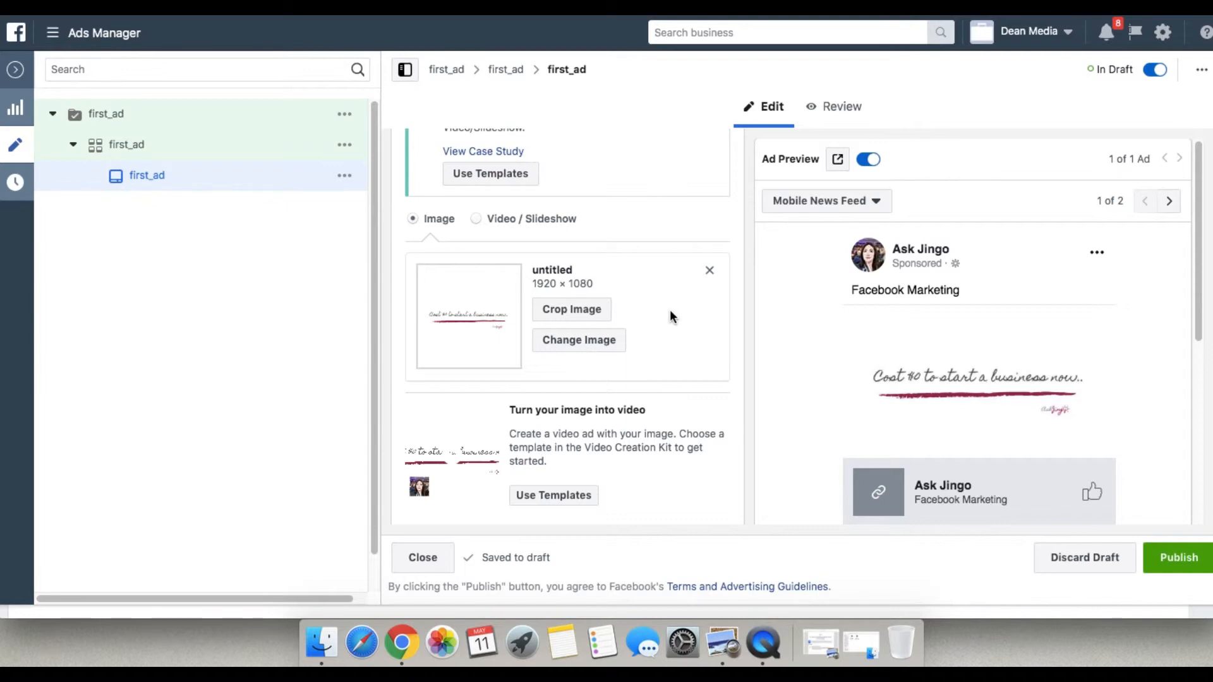
pyautogui.click(590, 341)
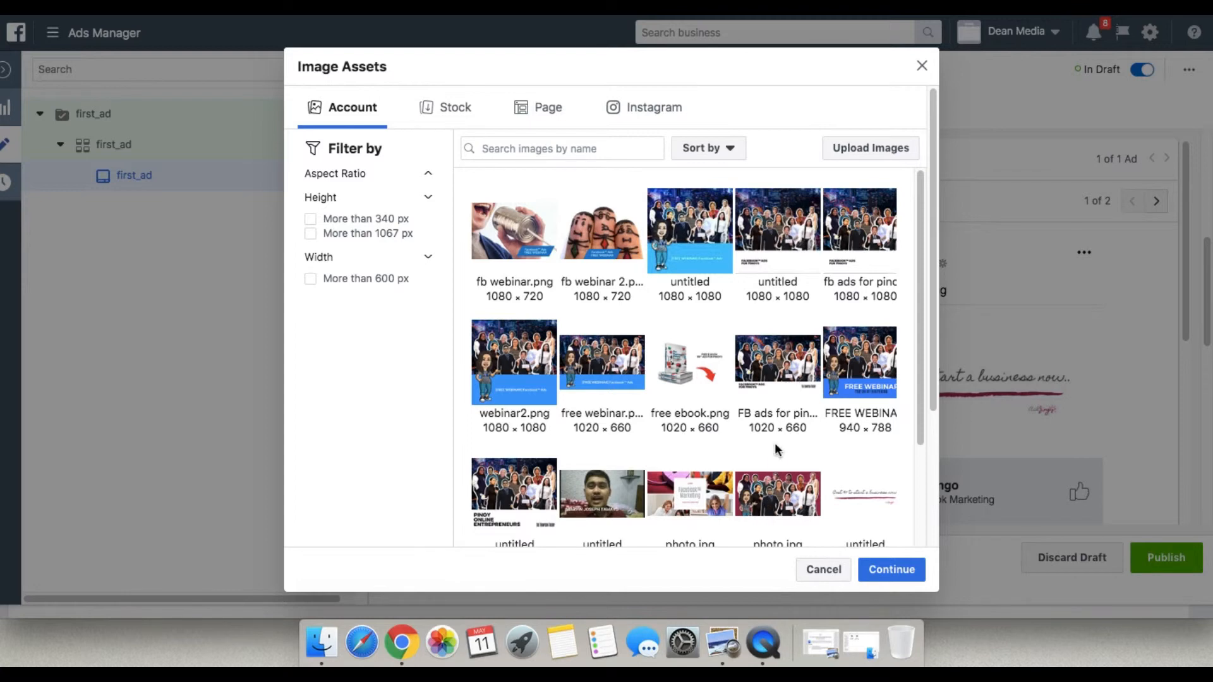
# Browse the account's image assets and use the coffee shop picture 5.jpg as the ad's image.
pyautogui.scroll(-5, 774, 442)
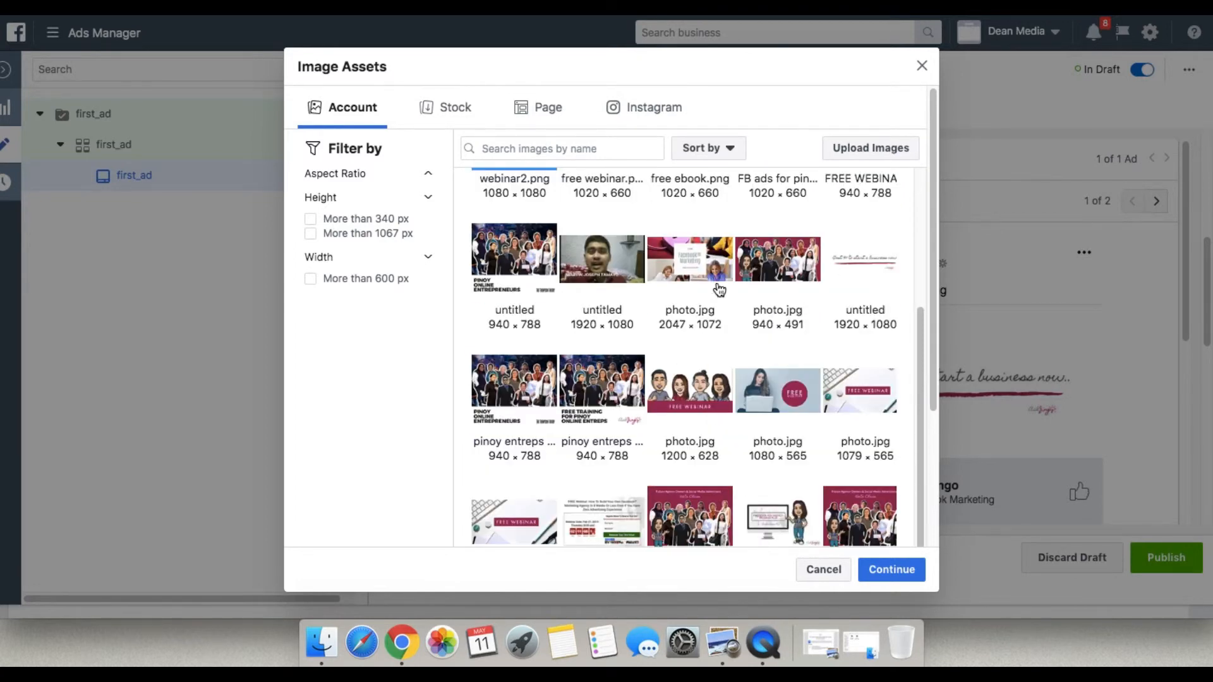
pyautogui.scroll(-5, 720, 293)
pyautogui.scroll(-2, 700, 346)
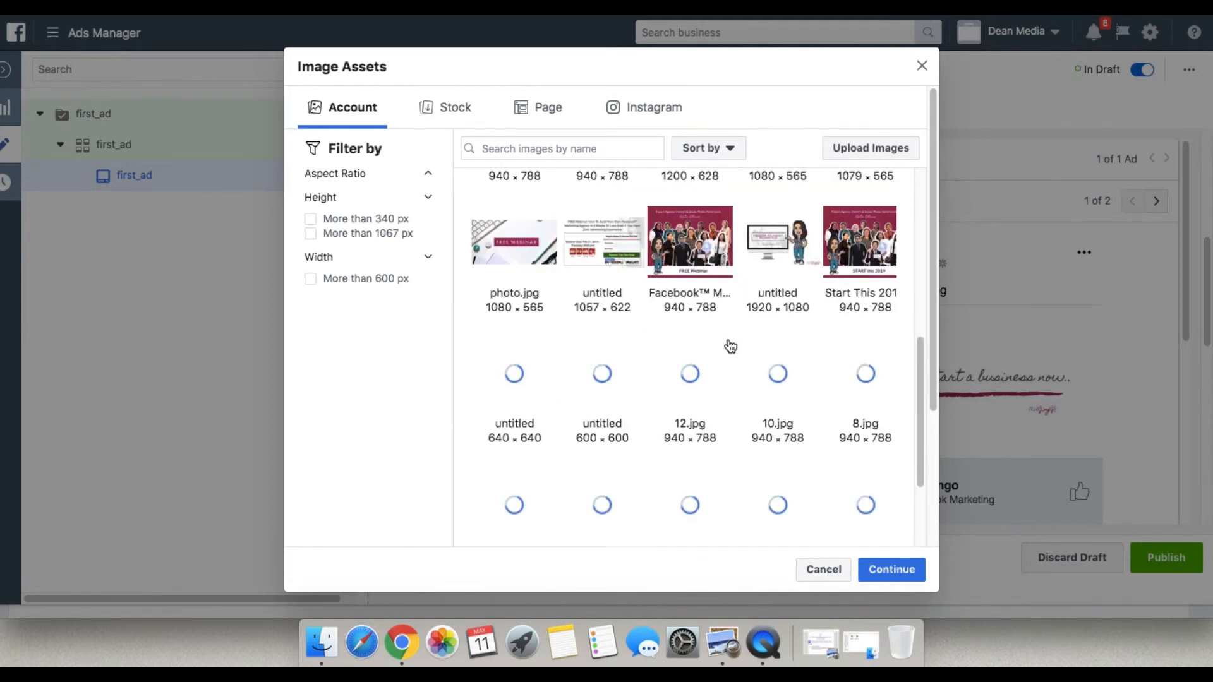
pyautogui.scroll(-3, 753, 401)
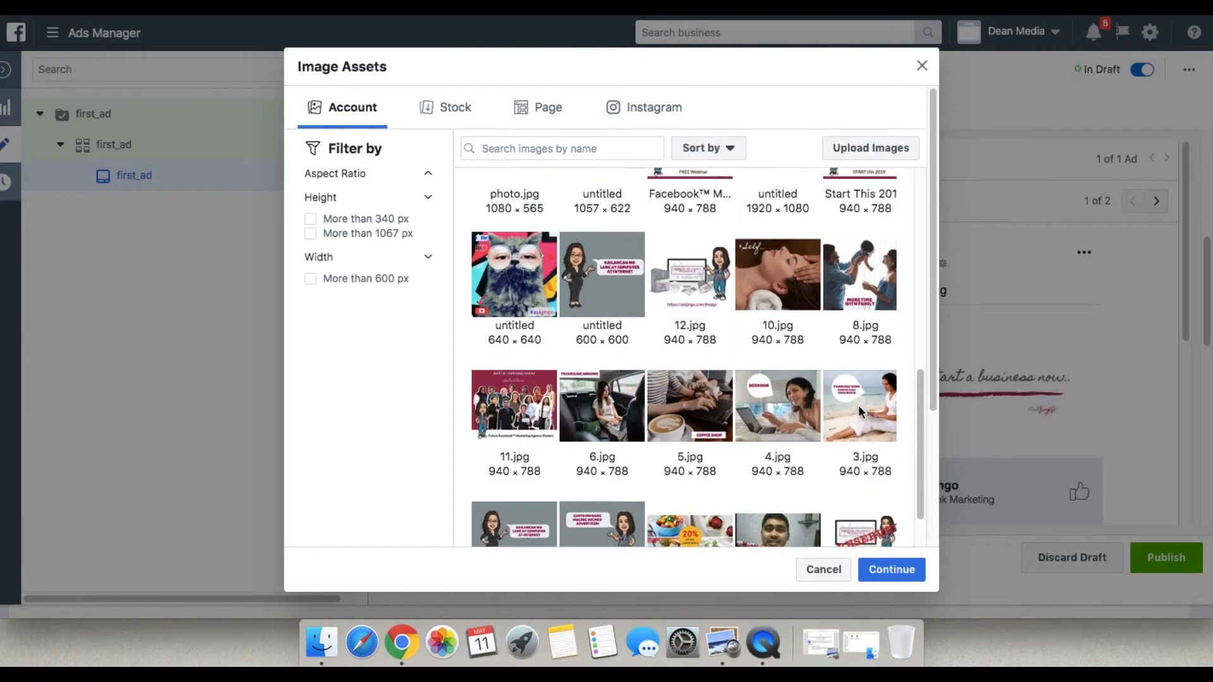
pyautogui.scroll(-5, 822, 385)
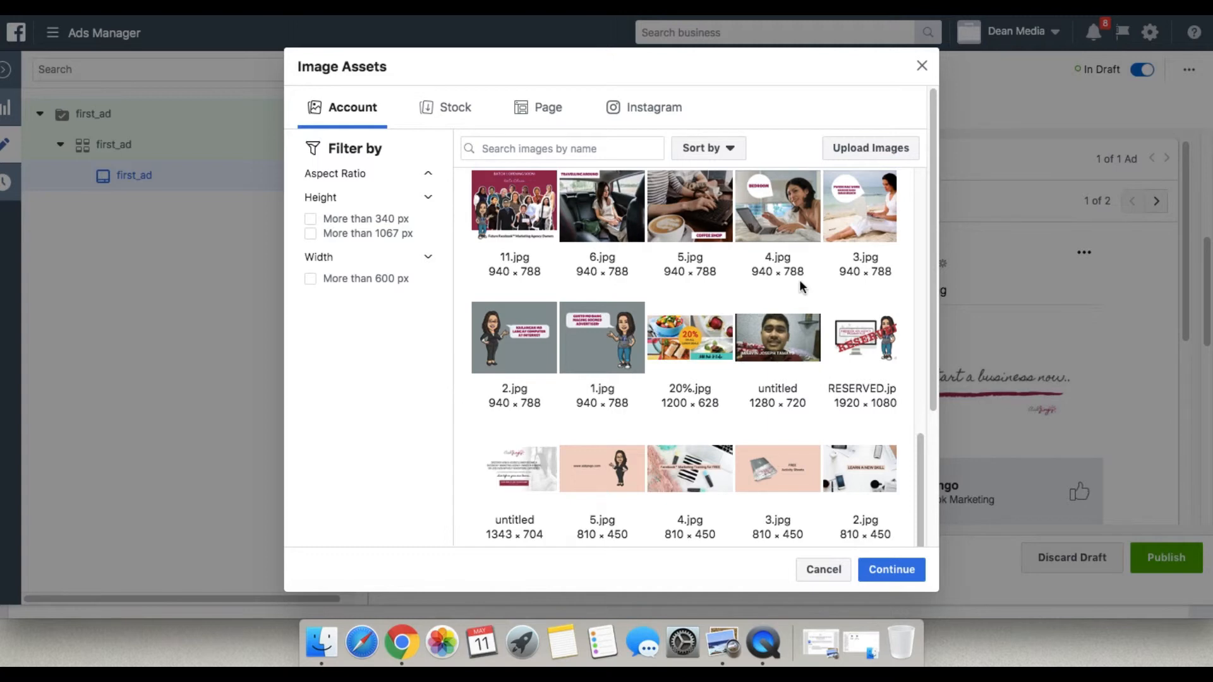
pyautogui.scroll(3, 799, 281)
pyautogui.scroll(1, 762, 290)
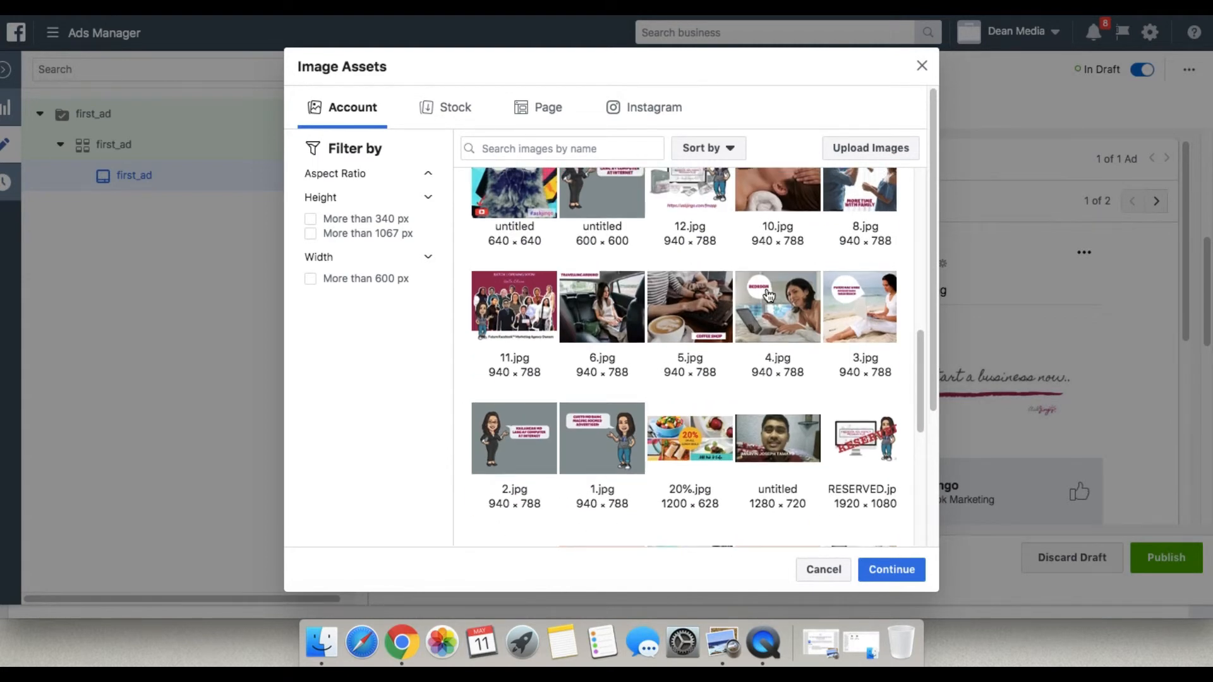
pyautogui.click(687, 302)
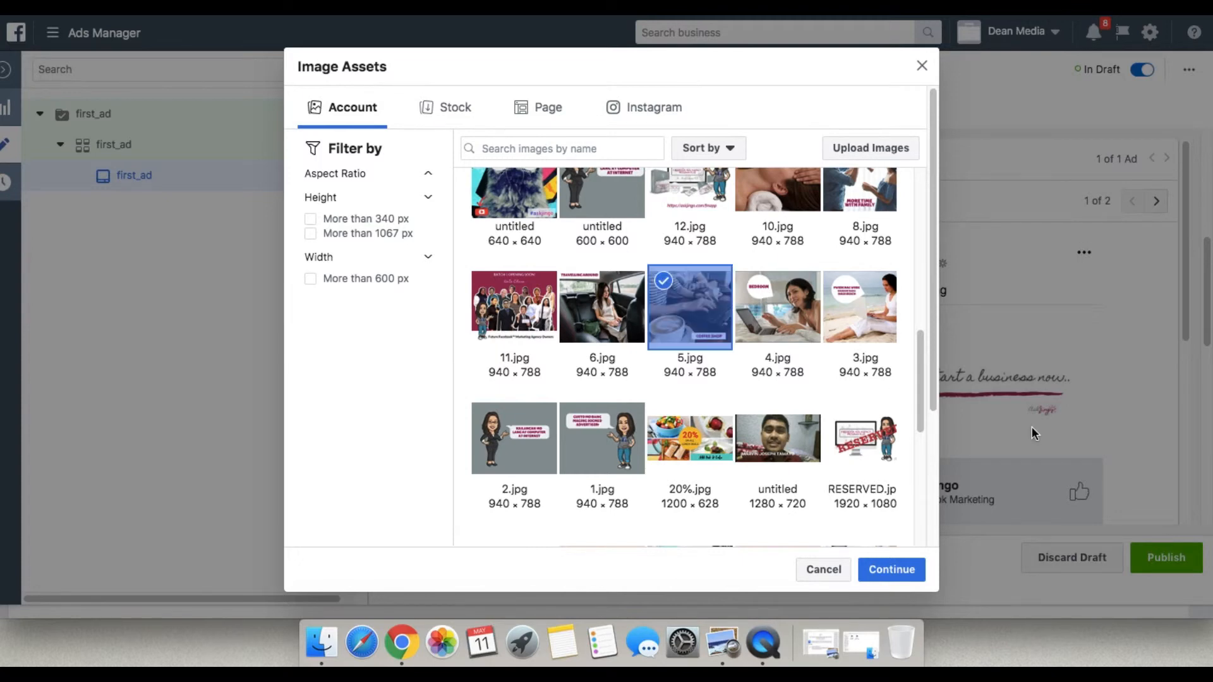
pyautogui.click(905, 573)
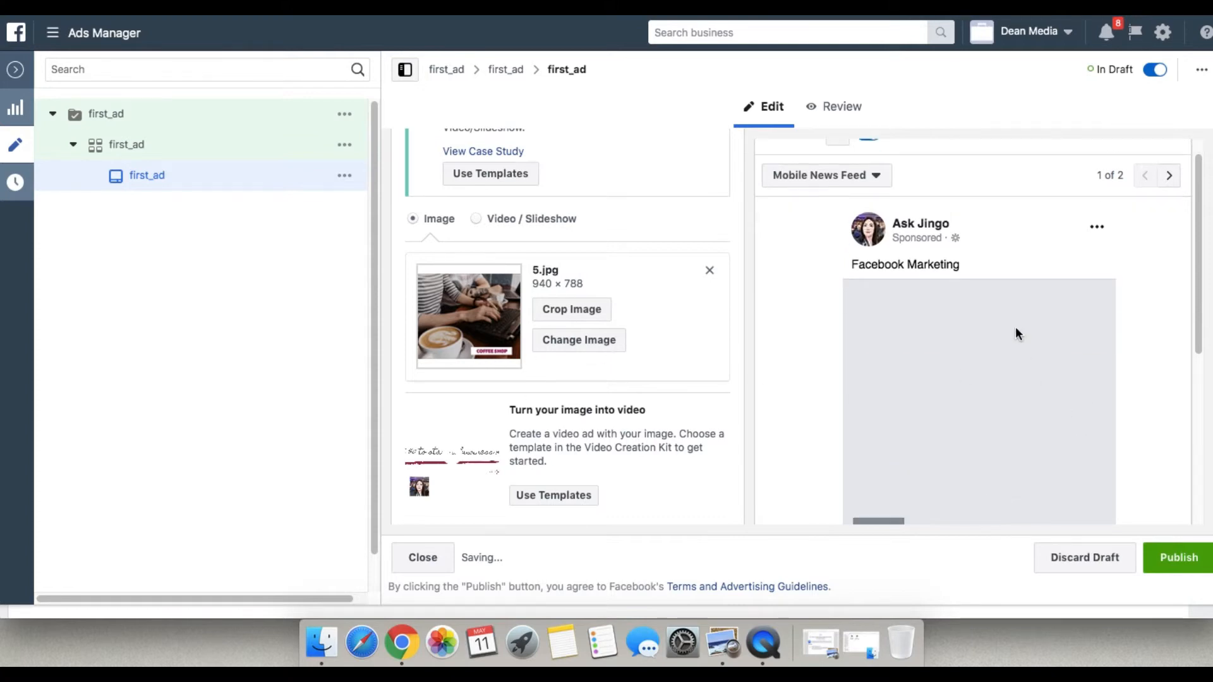
# Examine the whole Mobile News Feed preview of the ad with its new image.
pyautogui.scroll(-3, 1036, 404)
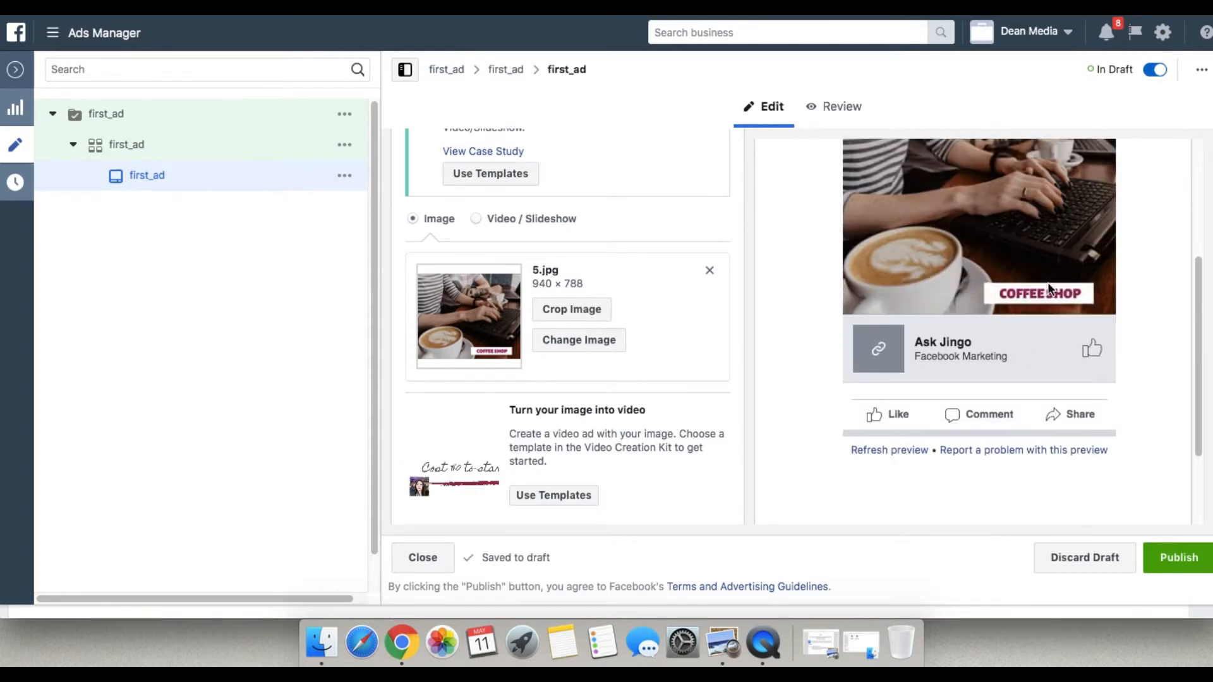
pyautogui.scroll(5, 1073, 278)
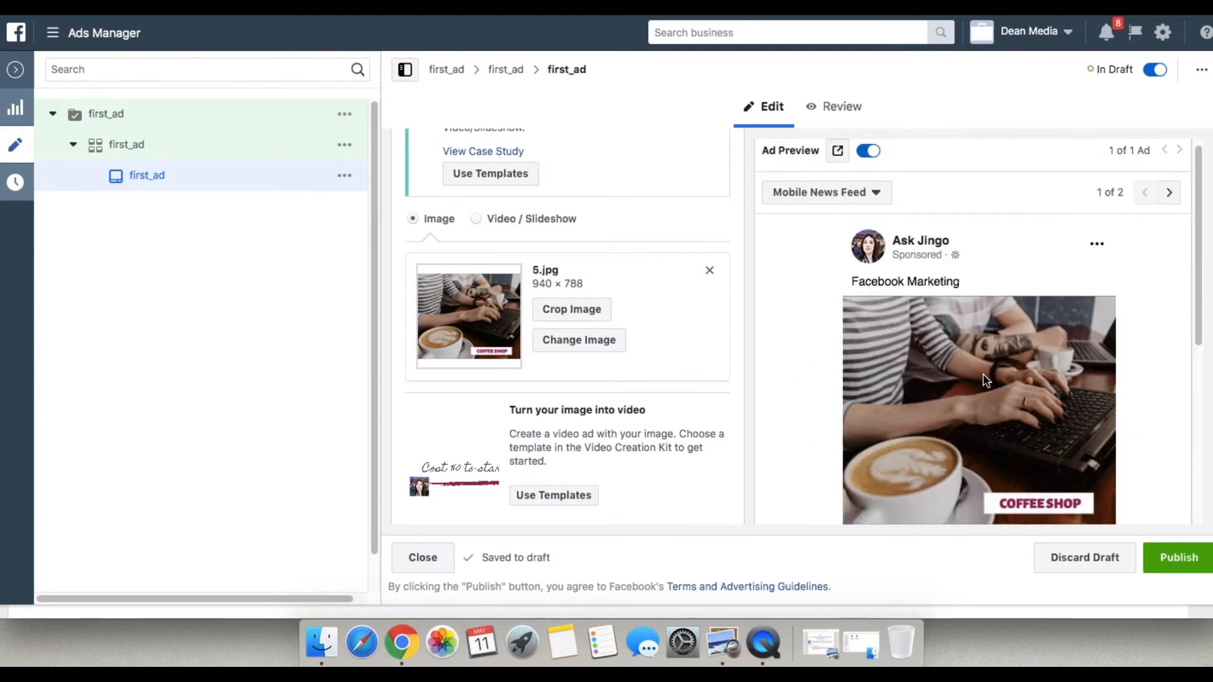
pyautogui.scroll(-1, 1093, 422)
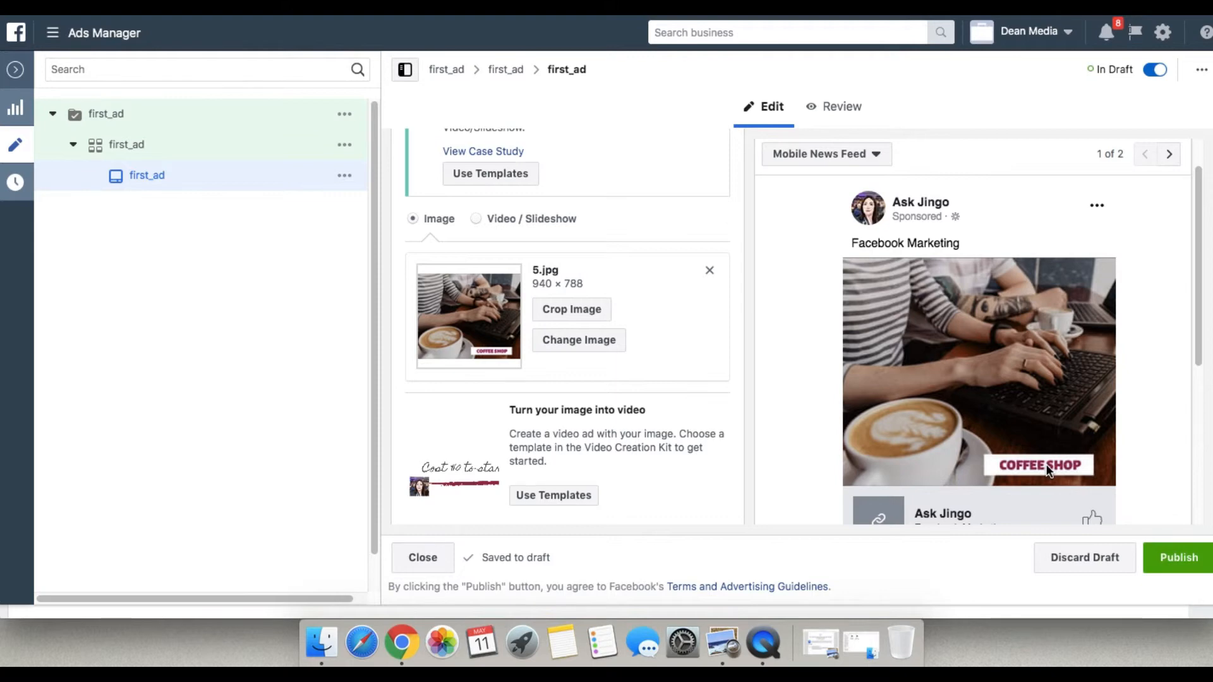
pyautogui.scroll(-1, 1067, 437)
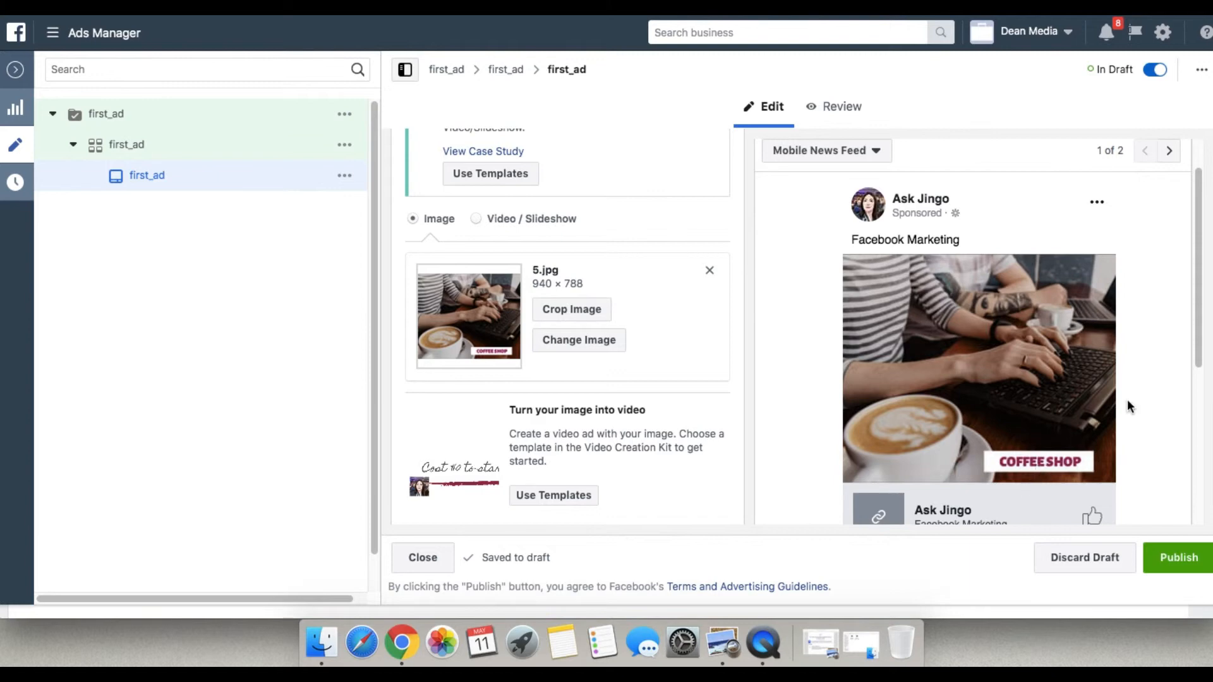
pyautogui.scroll(5, 818, 362)
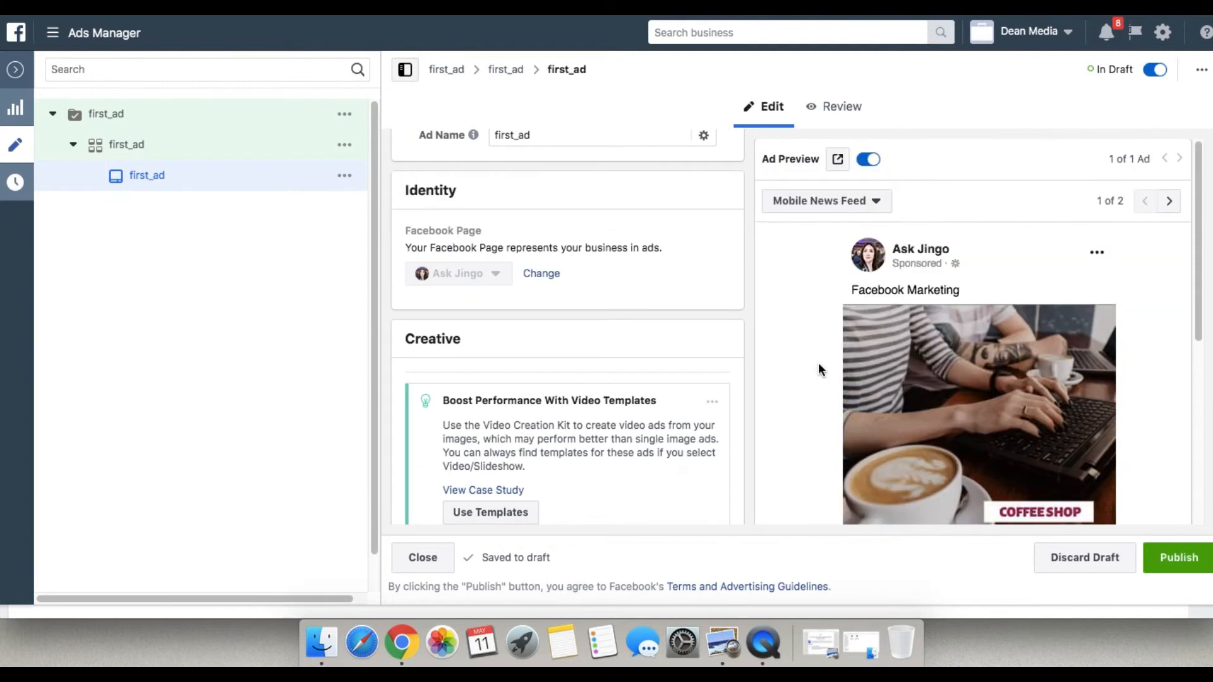
# Replace the ad's text with "Are You Wondering How Bloggers Do Their Stuff?".
pyautogui.scroll(-8, 683, 372)
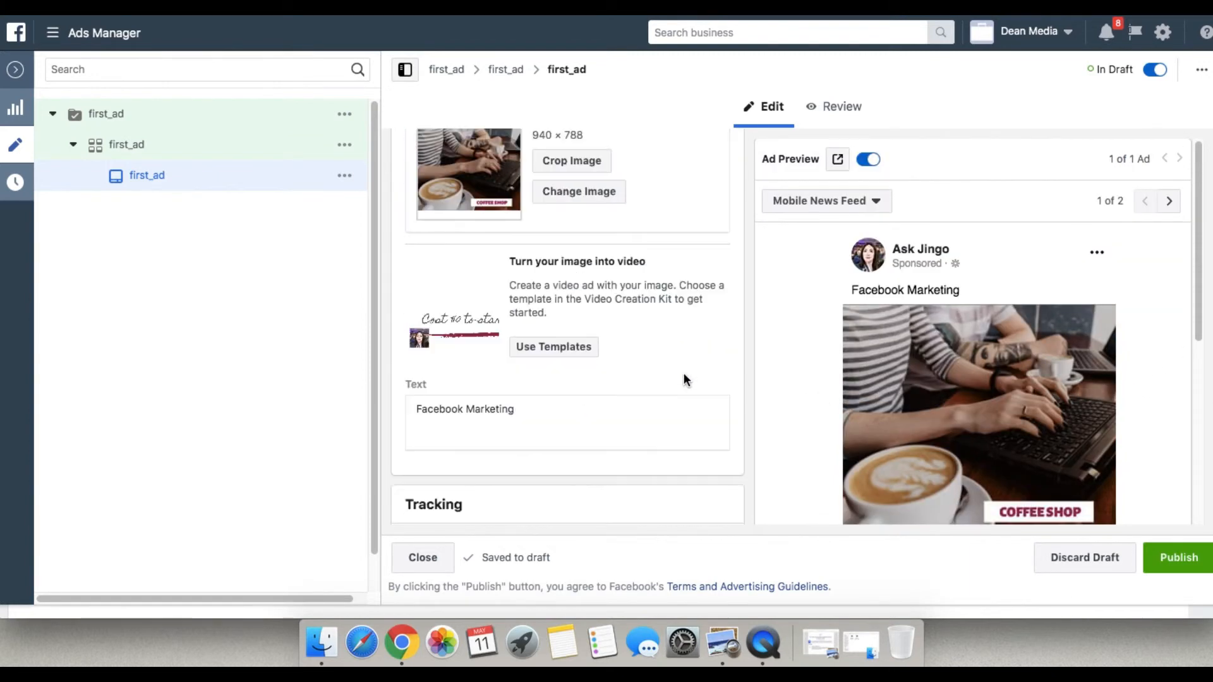
pyautogui.scroll(-2, 684, 379)
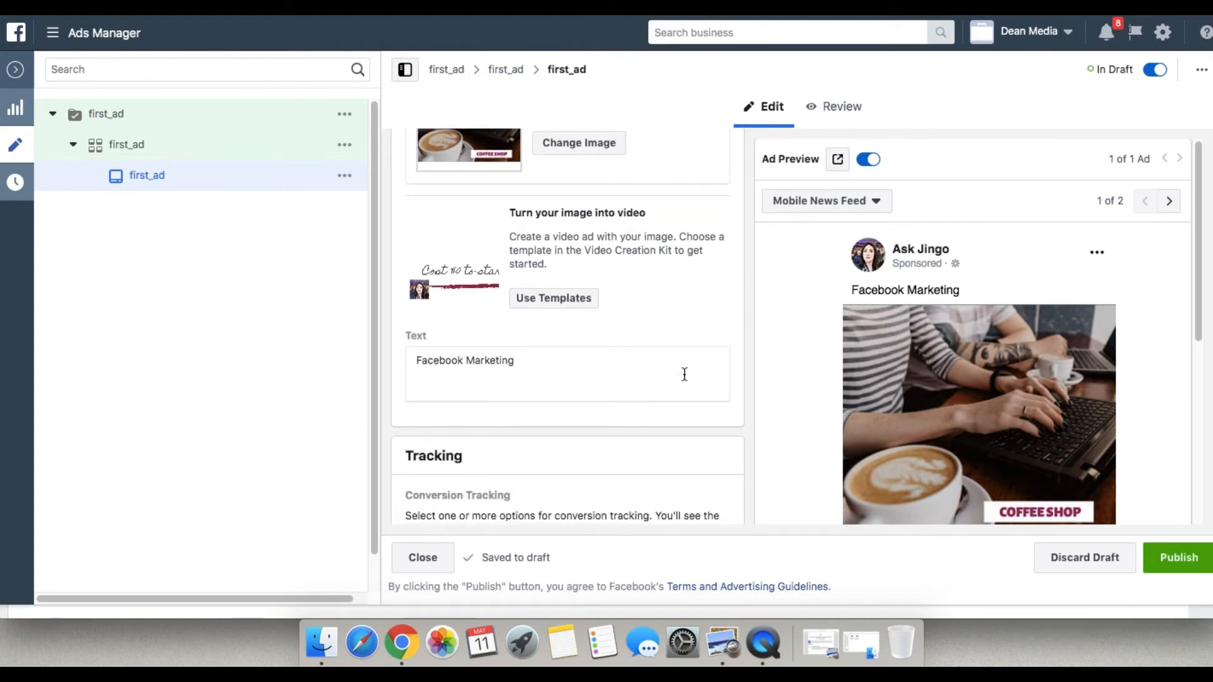
pyautogui.scroll(-3, 684, 374)
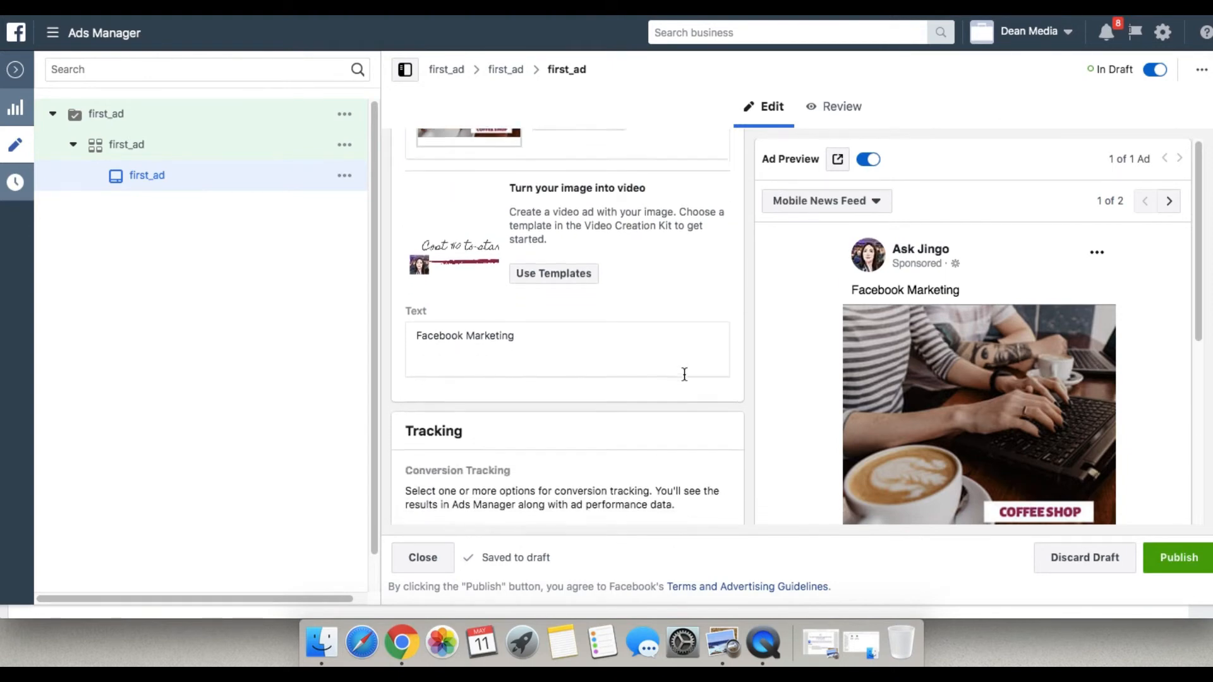
pyautogui.click(534, 290)
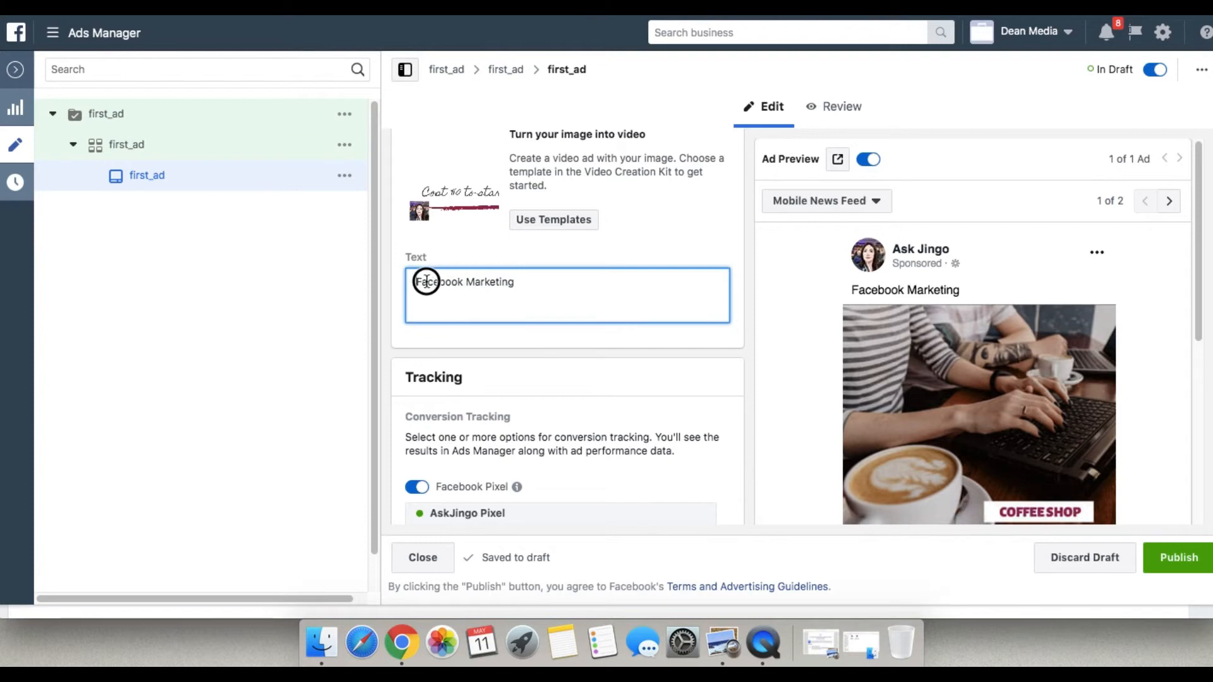
pyautogui.moveTo(528, 284); pyautogui.dragTo(406, 281)
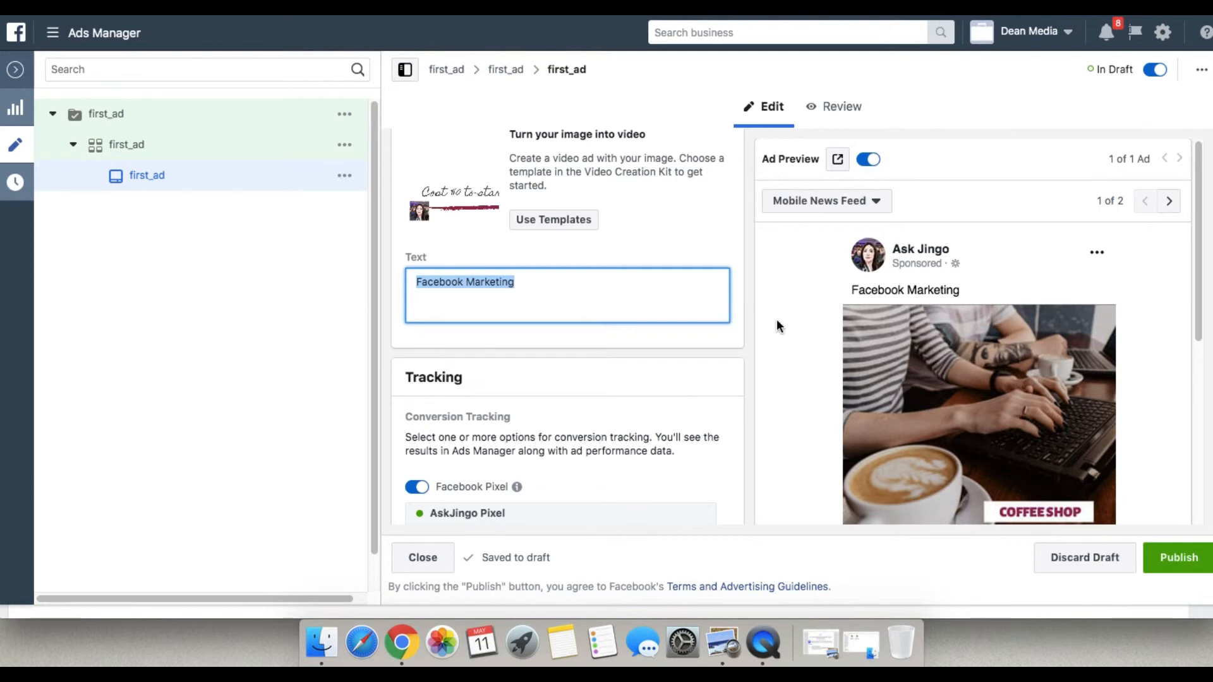
pyautogui.write('Are you in')
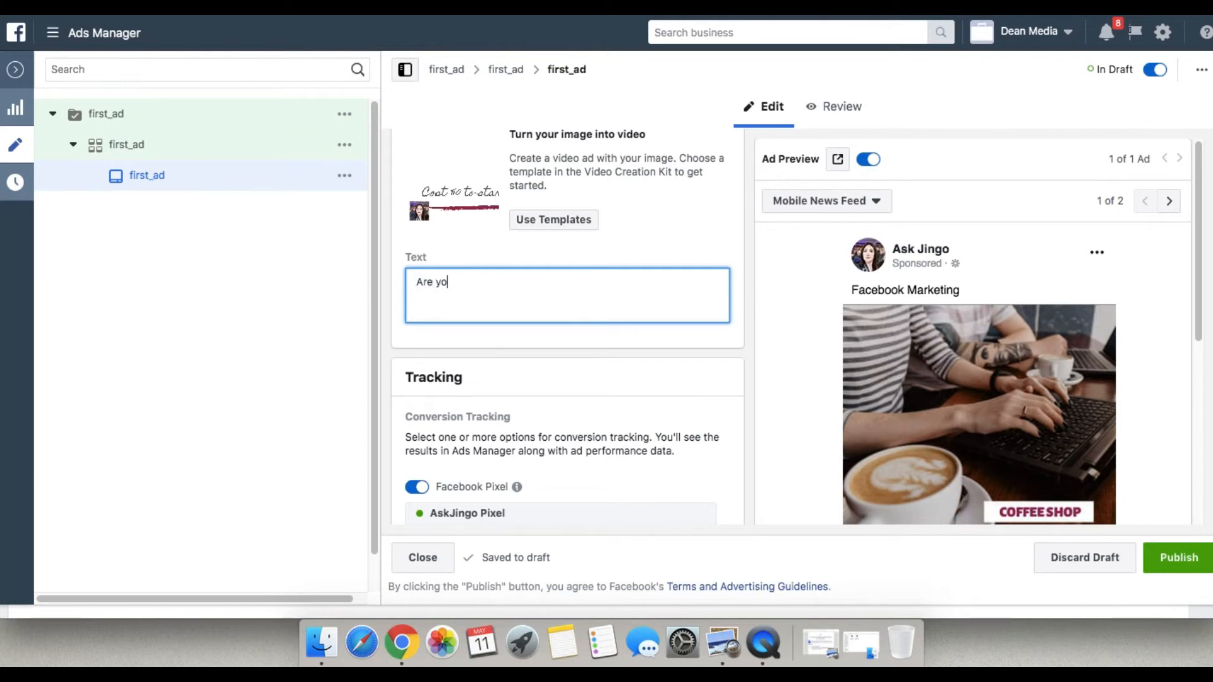
pyautogui.press('BackSpace')
pyautogui.press('BackSpace')
pyautogui.press('BackSpace')
pyautogui.press('BackSpace')
pyautogui.press('BackSpace')
pyautogui.press('BackSpace')
pyautogui.press('BackSpace')
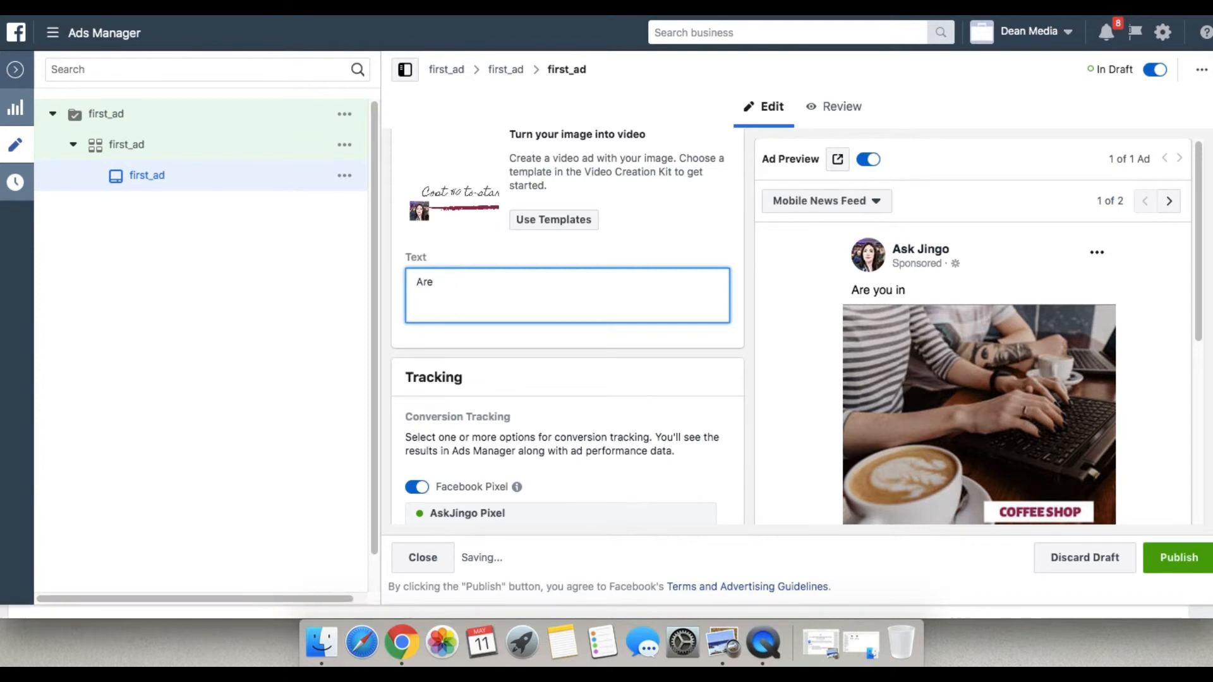
pyautogui.write('You Wondering')
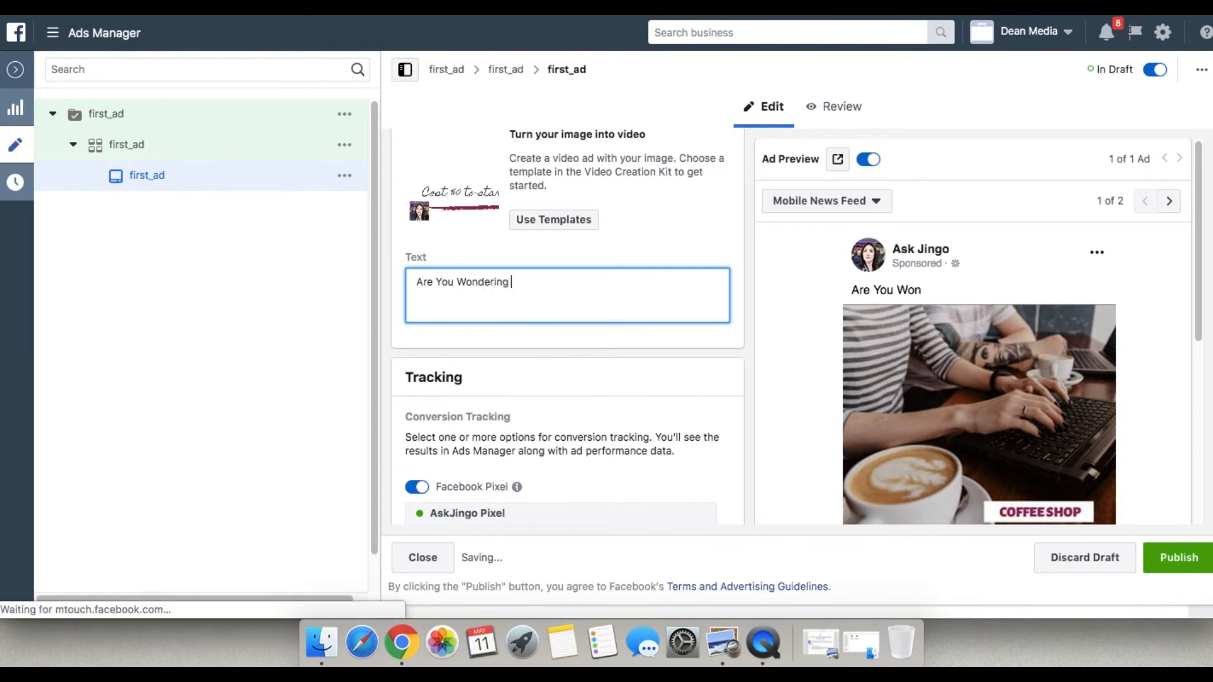
pyautogui.write(' How')
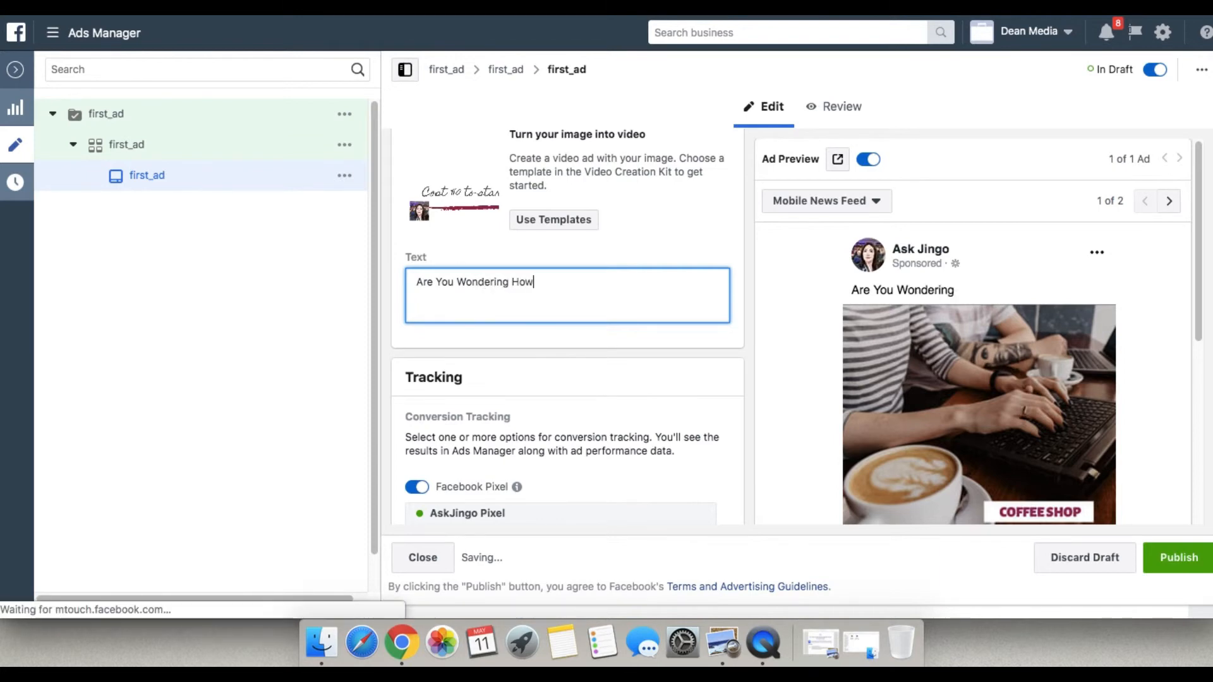
pyautogui.write(' Bloggers d')
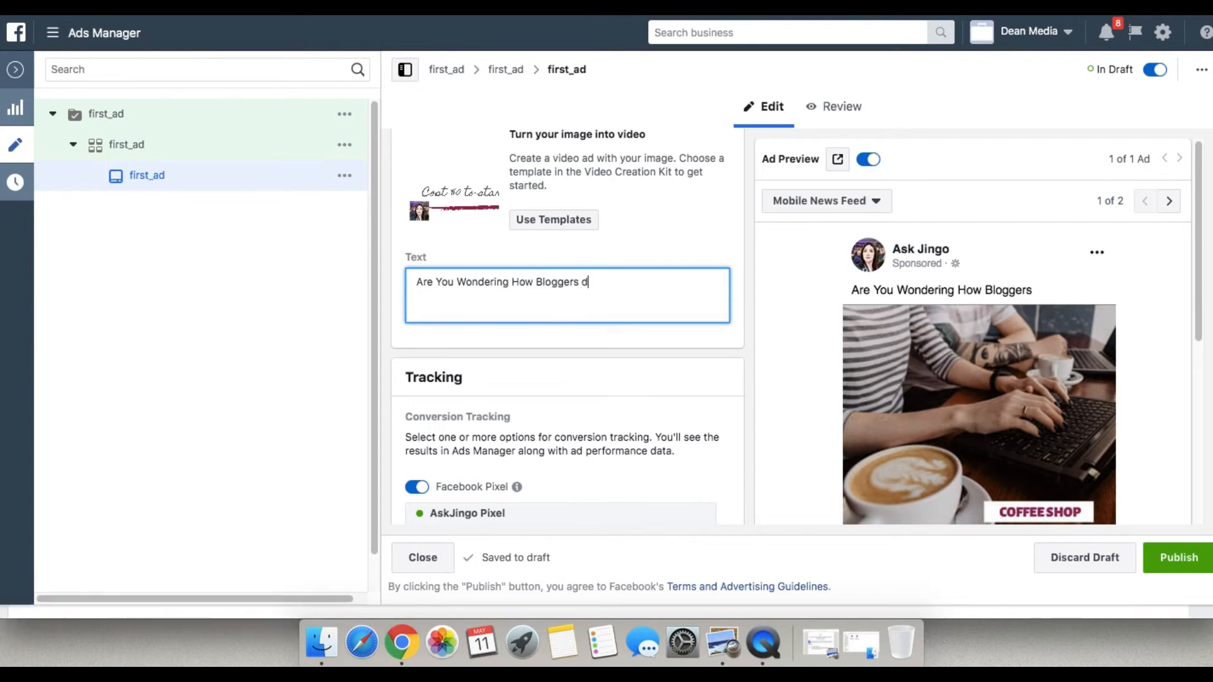
pyautogui.press('BackSpace')
pyautogui.write('Do Their Stu')
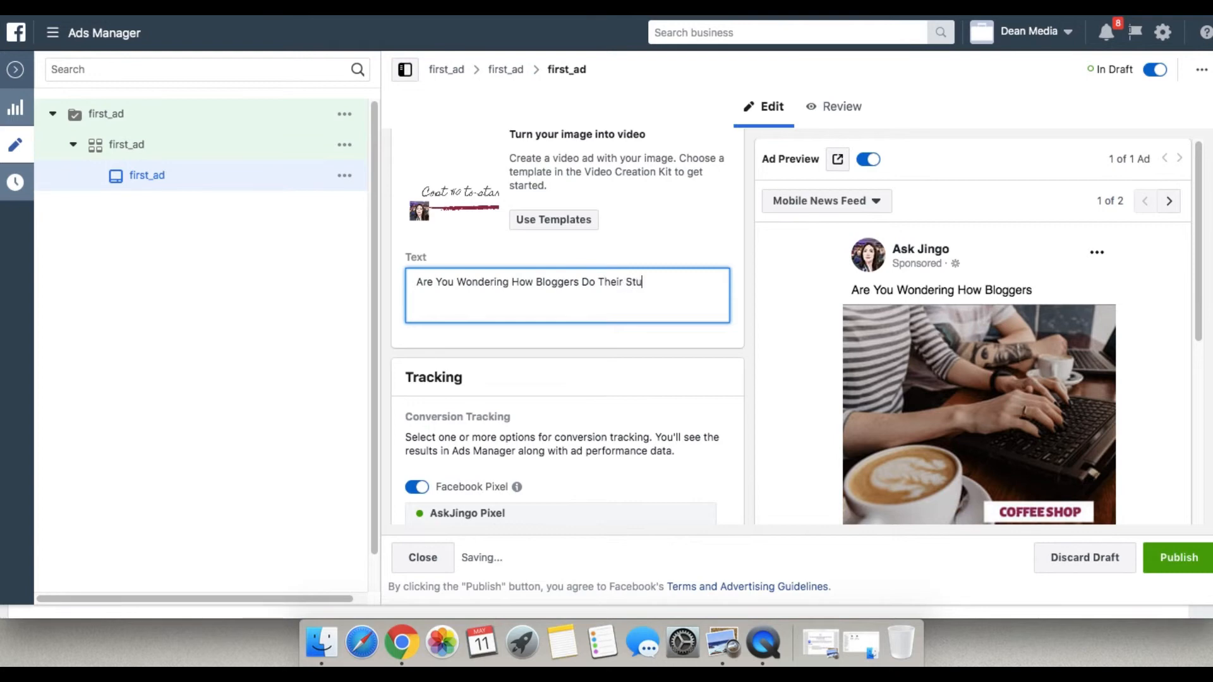
pyautogui.write('ff?')
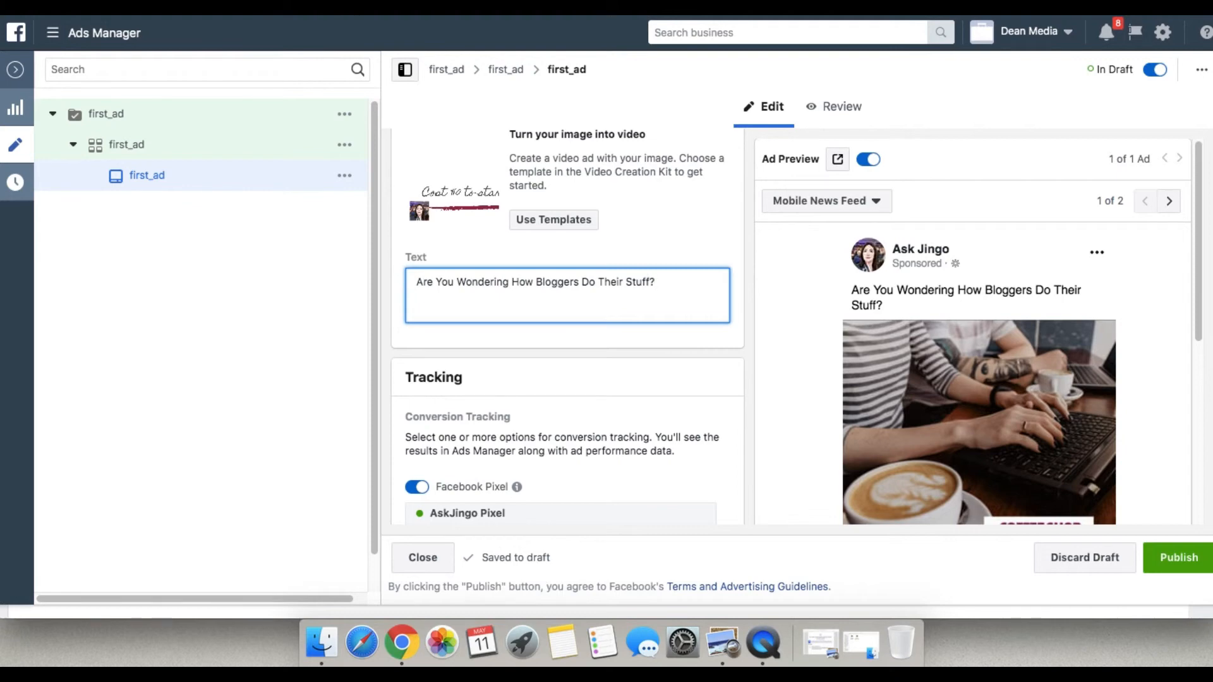
# Add a second paragraph to the ad text after a blank line: "I have a FREE eBook to serve as your guide.".
pyautogui.press('Return')
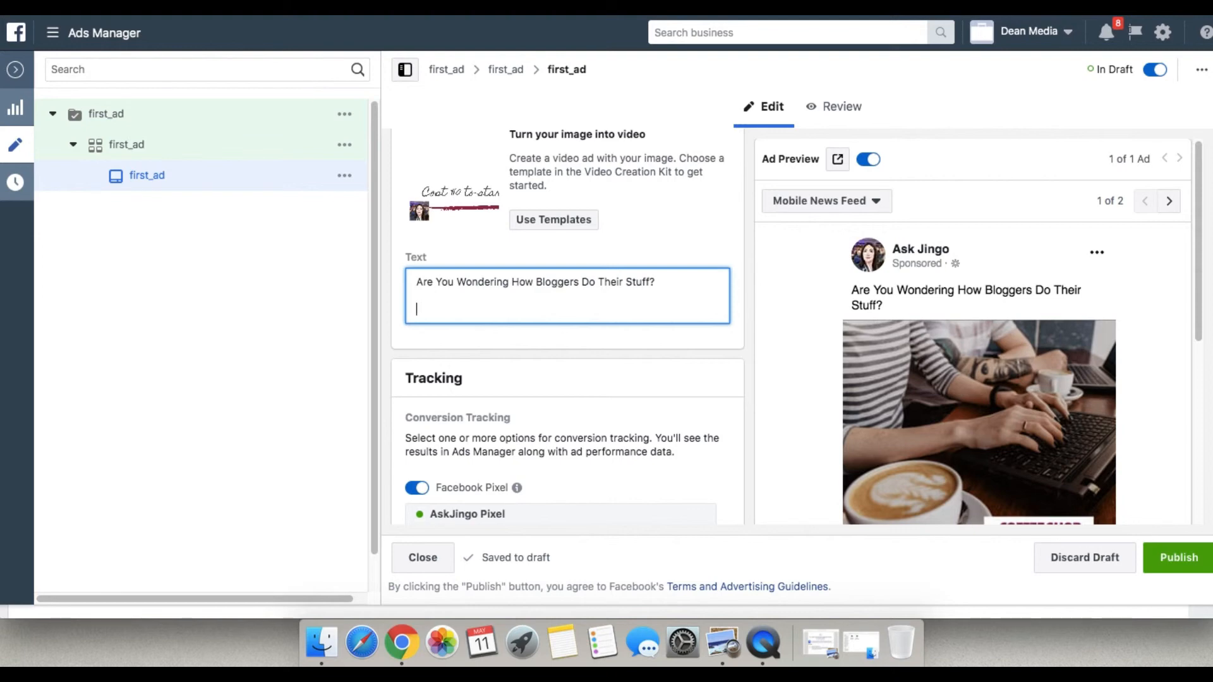
pyautogui.write('I have a free')
pyautogui.press('BackSpace')
pyautogui.press('BackSpace')
pyautogui.press('BackSpace')
pyautogui.press('BackSpace')
pyautogui.write('F')
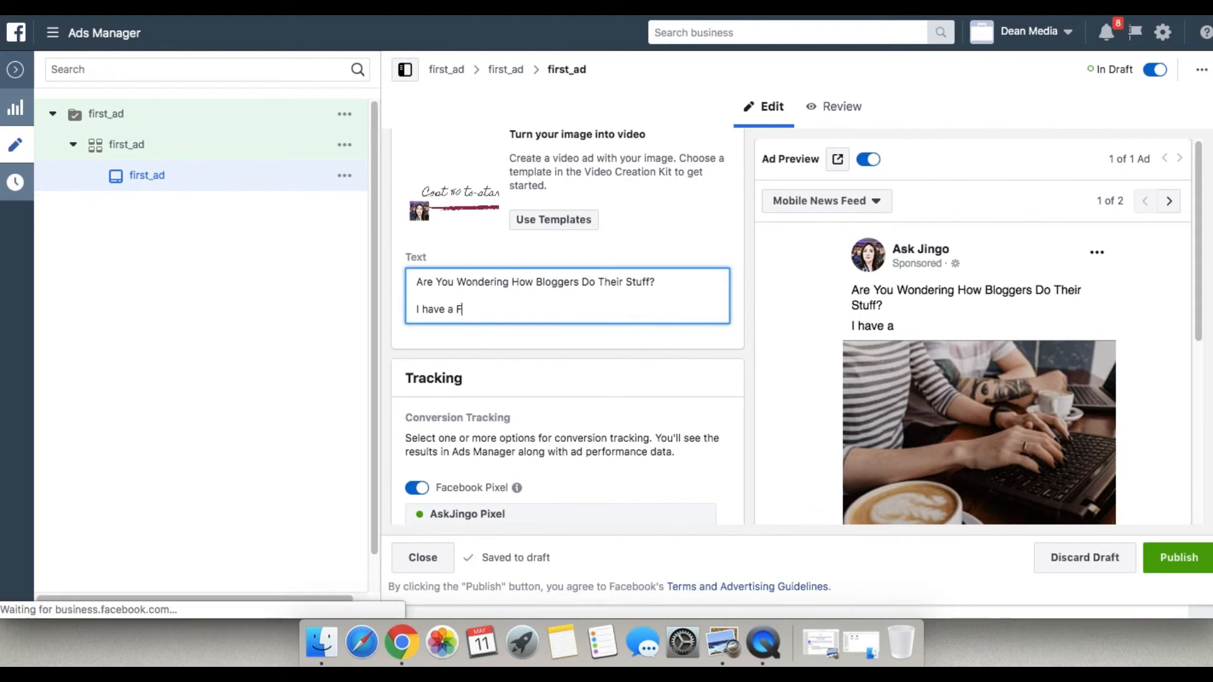
pyautogui.write('REE')
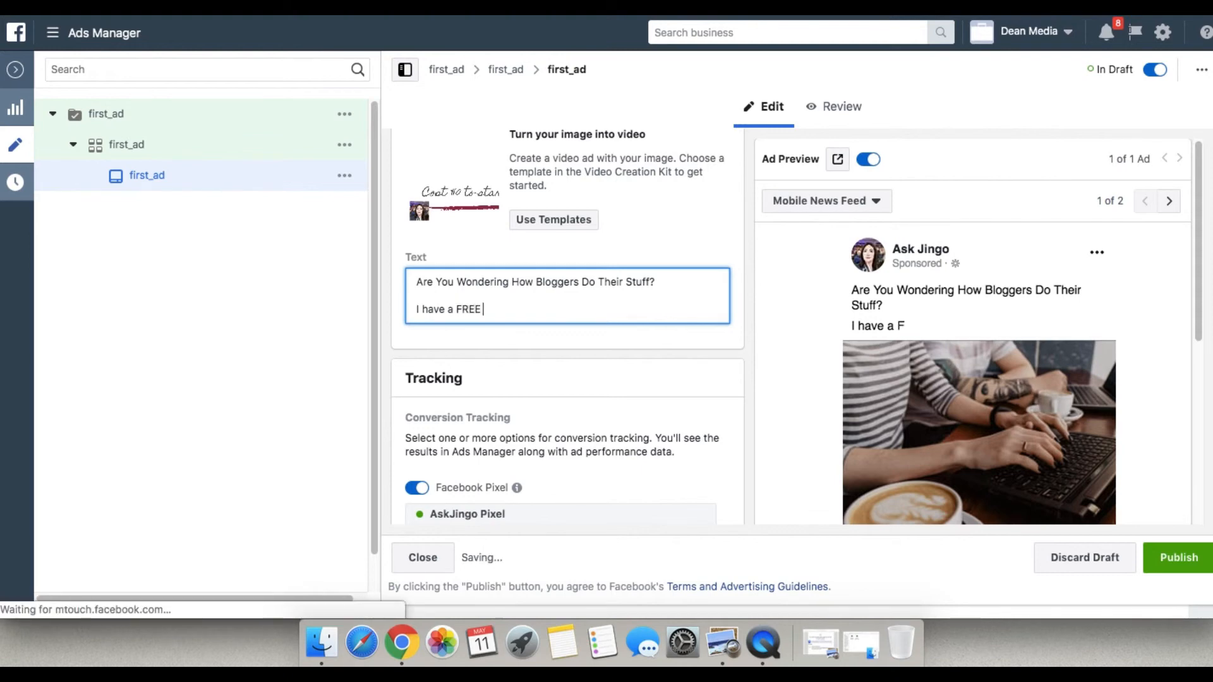
pyautogui.write(' eBook')
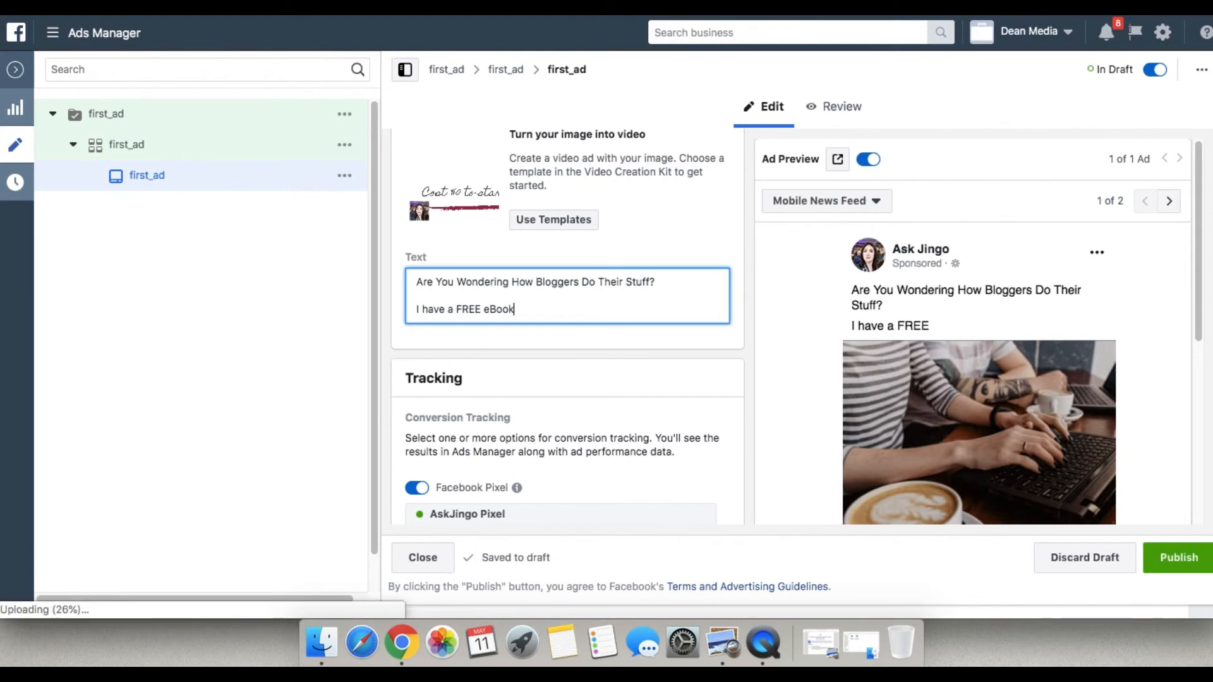
pyautogui.write(' to serve as your guide.')
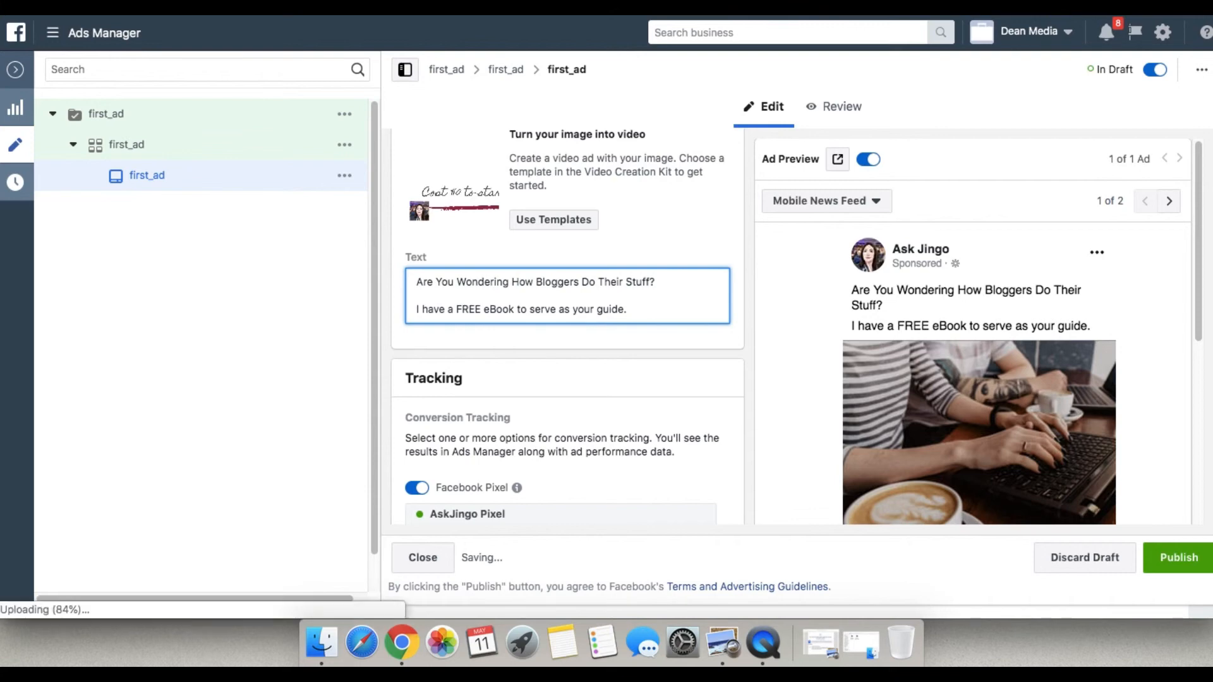
# Start a third paragraph of the ad text after a blank line with "The ebook contains", single-spaced.
pyautogui.press('Return')
pyautogui.press('Return')
pyautogui.write('The')
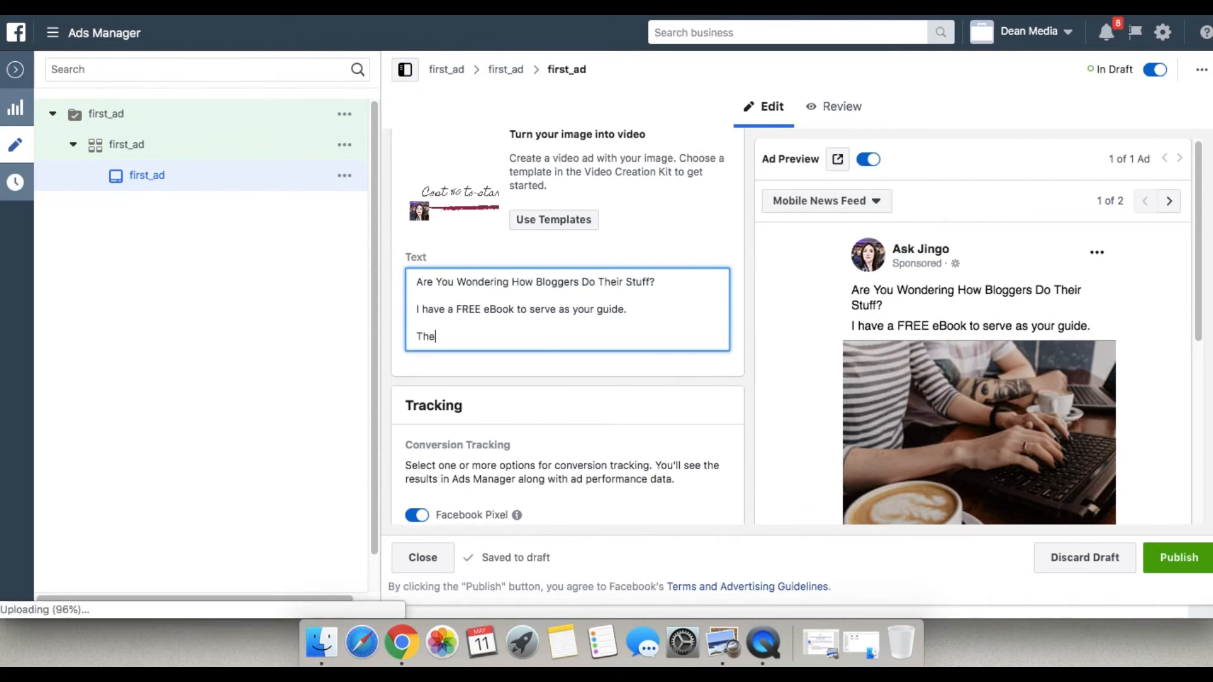
pyautogui.write(' ebook is')
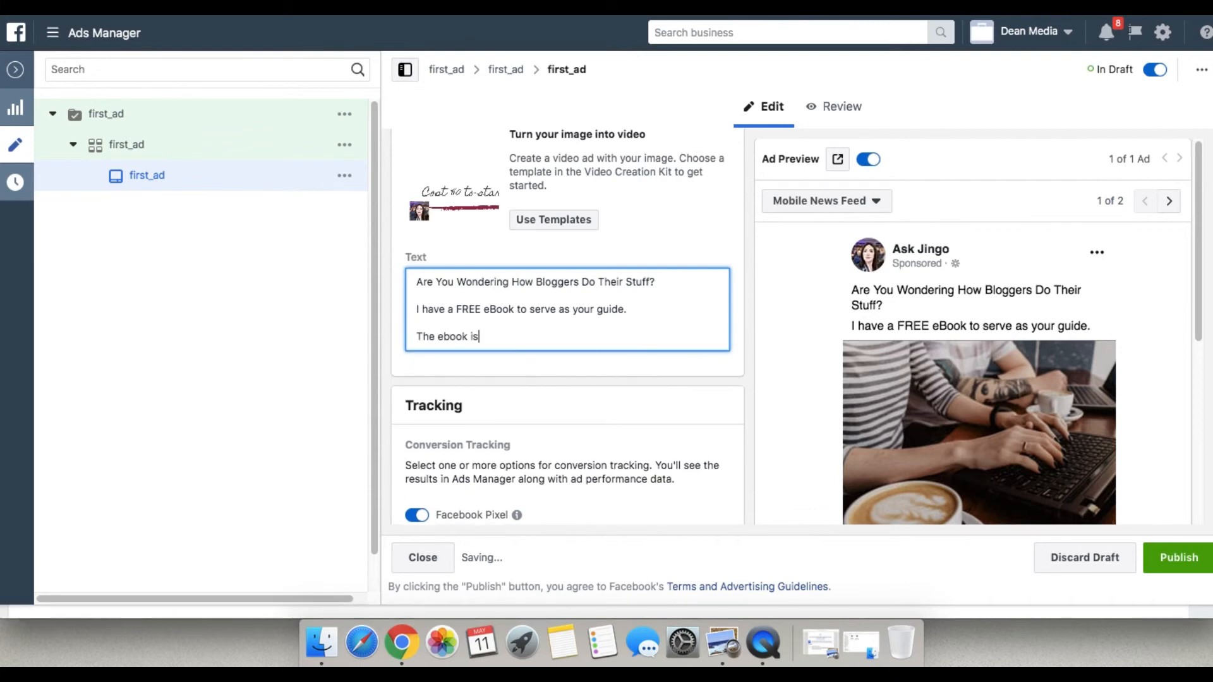
pyautogui.press('BackSpace')
pyautogui.press('BackSpace')
pyautogui.write('co')
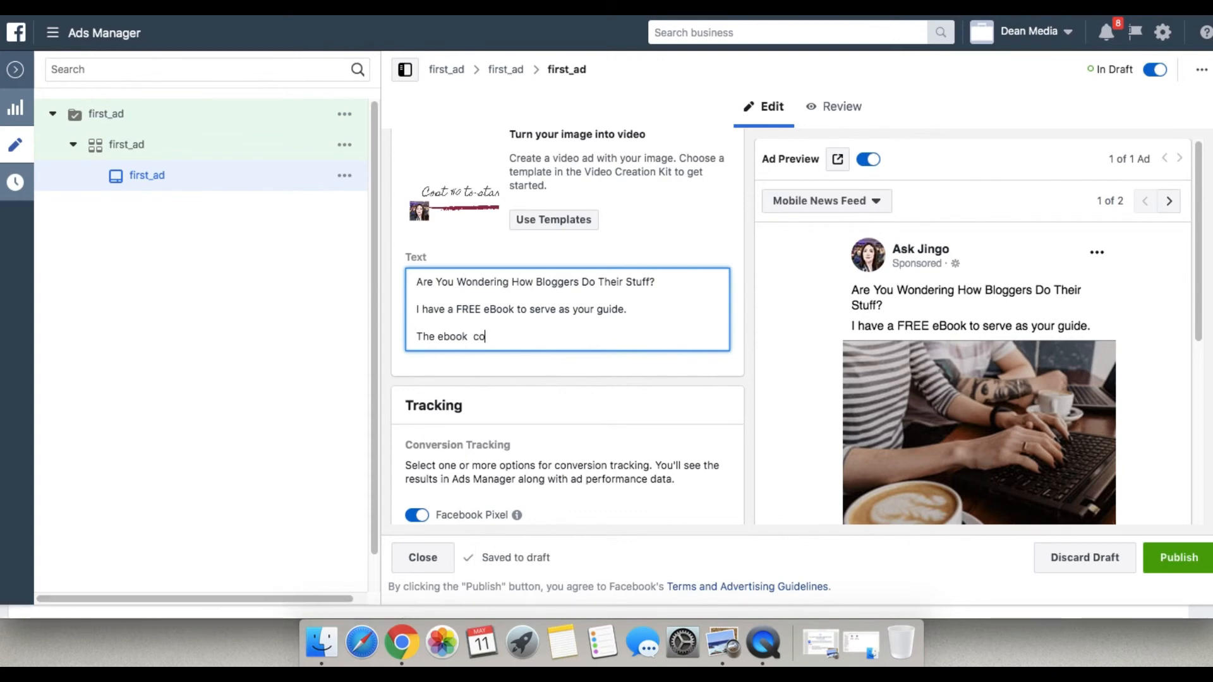
pyautogui.write('ntains')
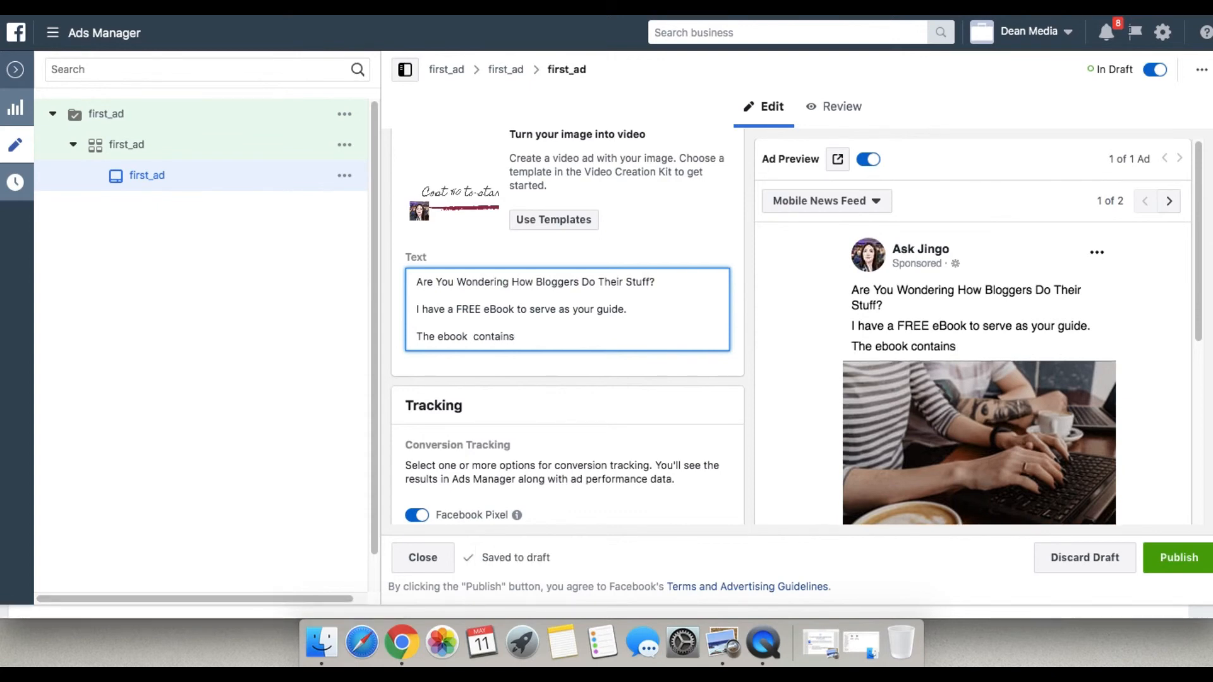
pyautogui.press('Left')
pyautogui.press('Left')
pyautogui.press('Left')
pyautogui.press('Left')
pyautogui.press('Left')
pyautogui.press('Left')
pyautogui.press('Left')
pyautogui.press('Left')
pyautogui.press('BackSpace')
pyautogui.press('Right')
pyautogui.press('Right')
pyautogui.press('Right')
# Complete the third paragraph of the ad text with "everything that you need to jumpstart blogging career.".
pyautogui.write('everythin')
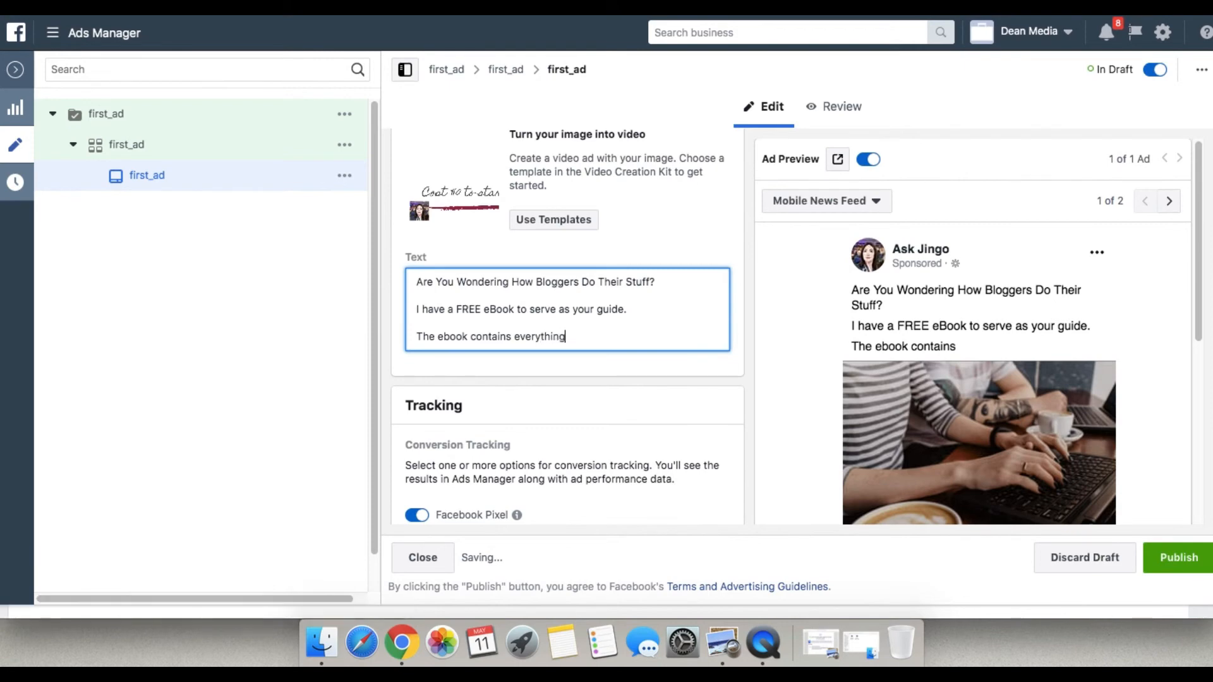
pyautogui.write('g that you need to ')
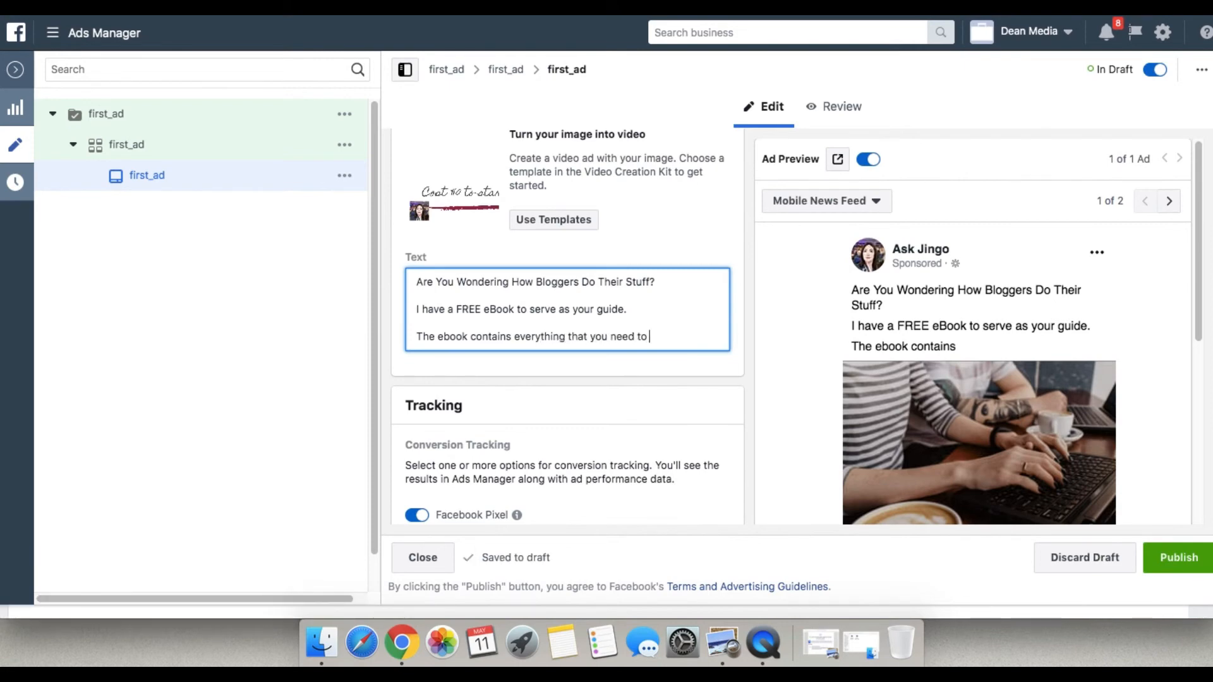
pyautogui.write('jumpstart blo')
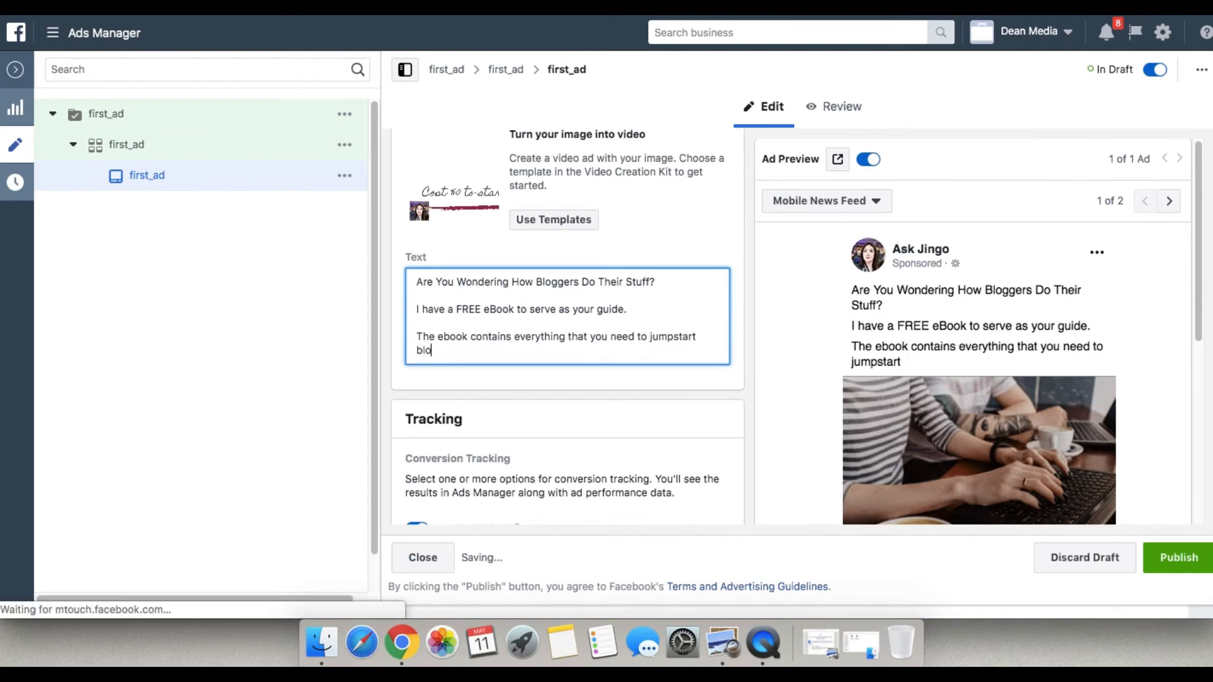
pyautogui.write('gging car')
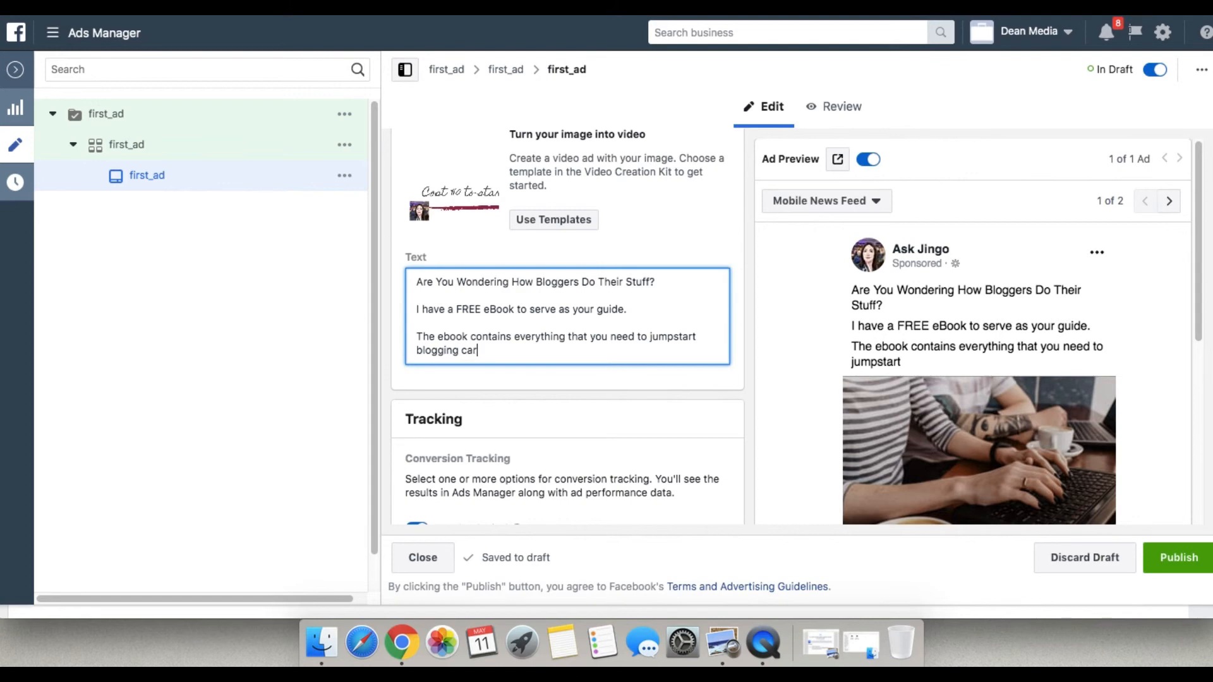
pyautogui.write('eer.')
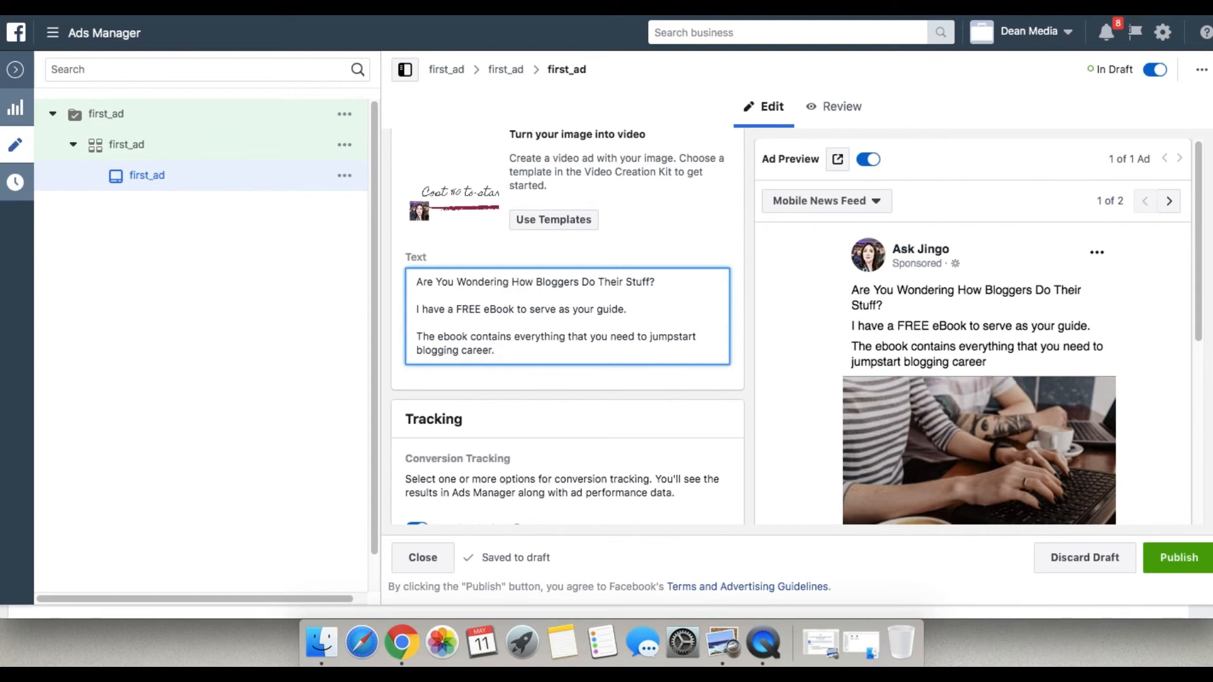
# Turn off Facebook Pixel conversion tracking for the ad.
pyautogui.scroll(-1, 724, 293)
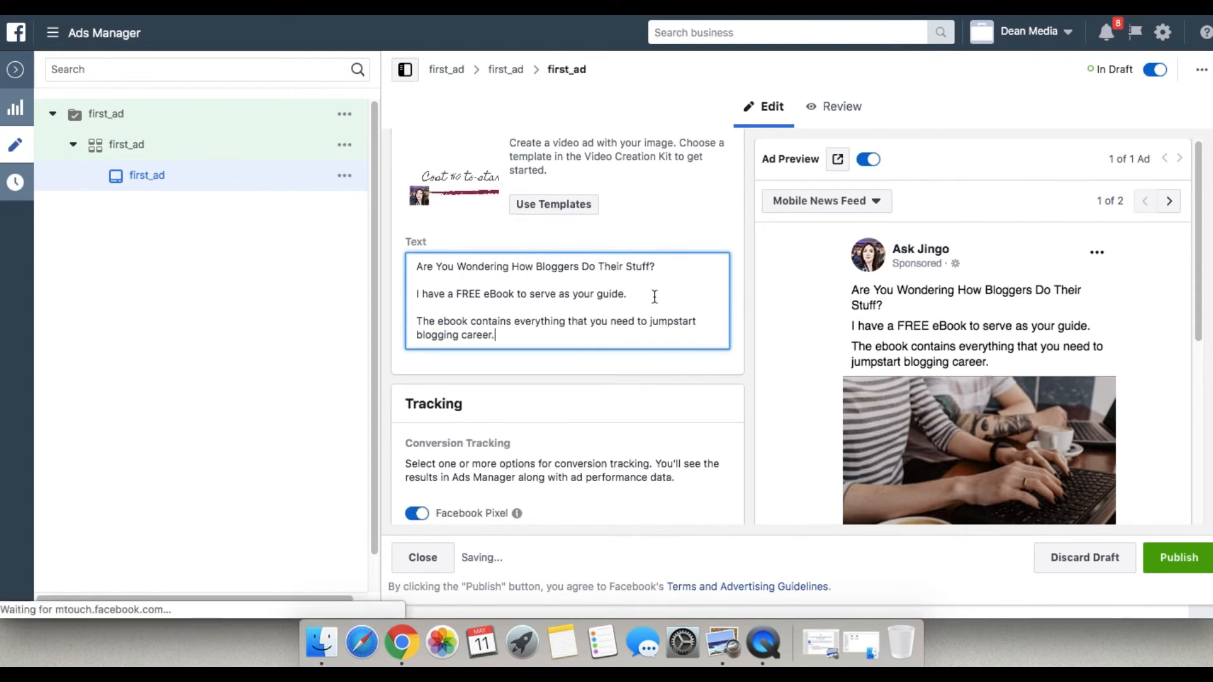
pyautogui.scroll(-5, 654, 296)
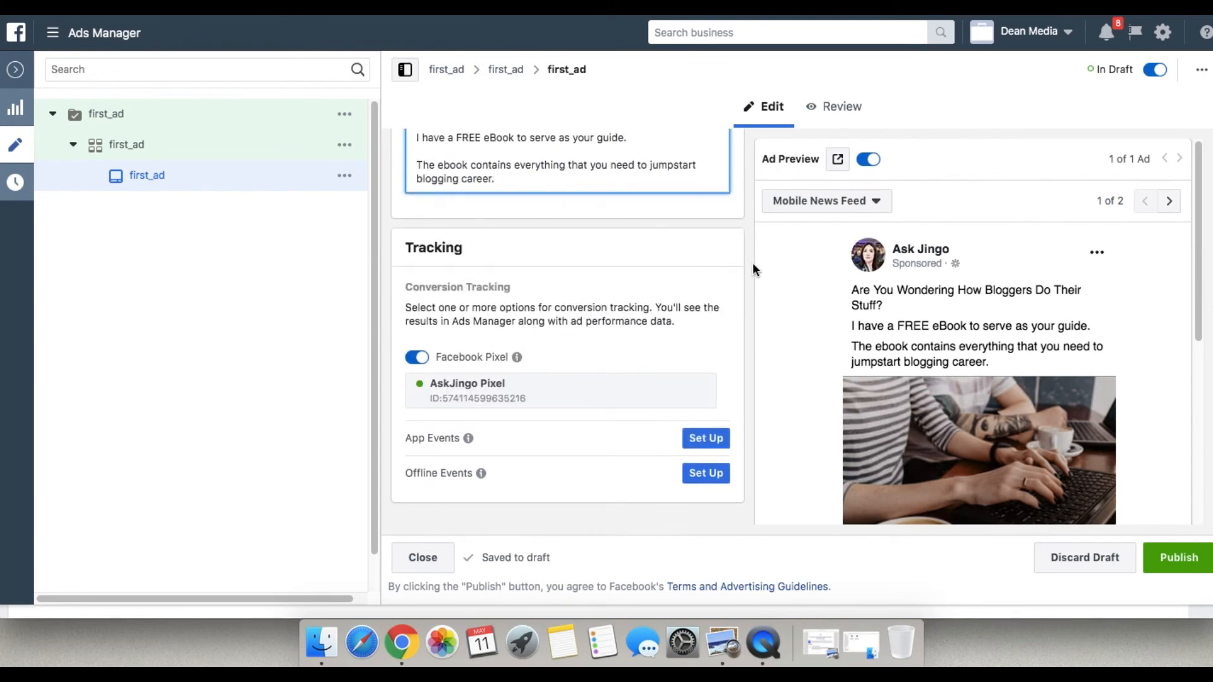
pyautogui.click(417, 358)
pyautogui.moveTo(517, 357)
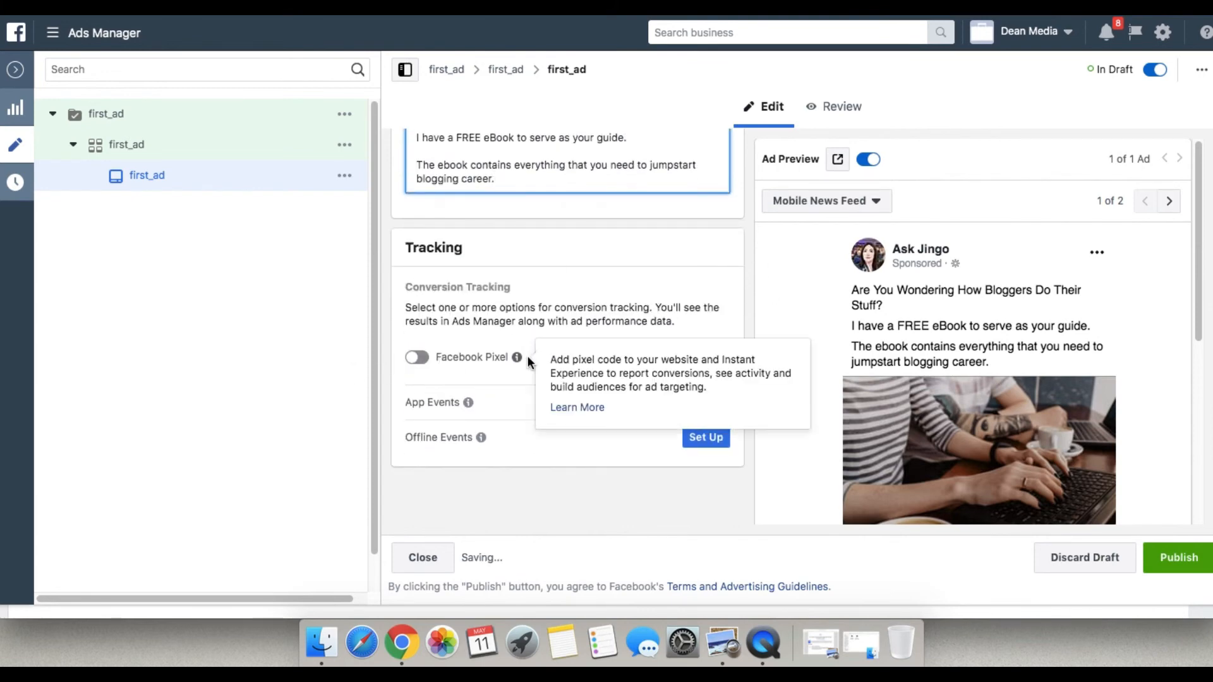
pyautogui.click(417, 357)
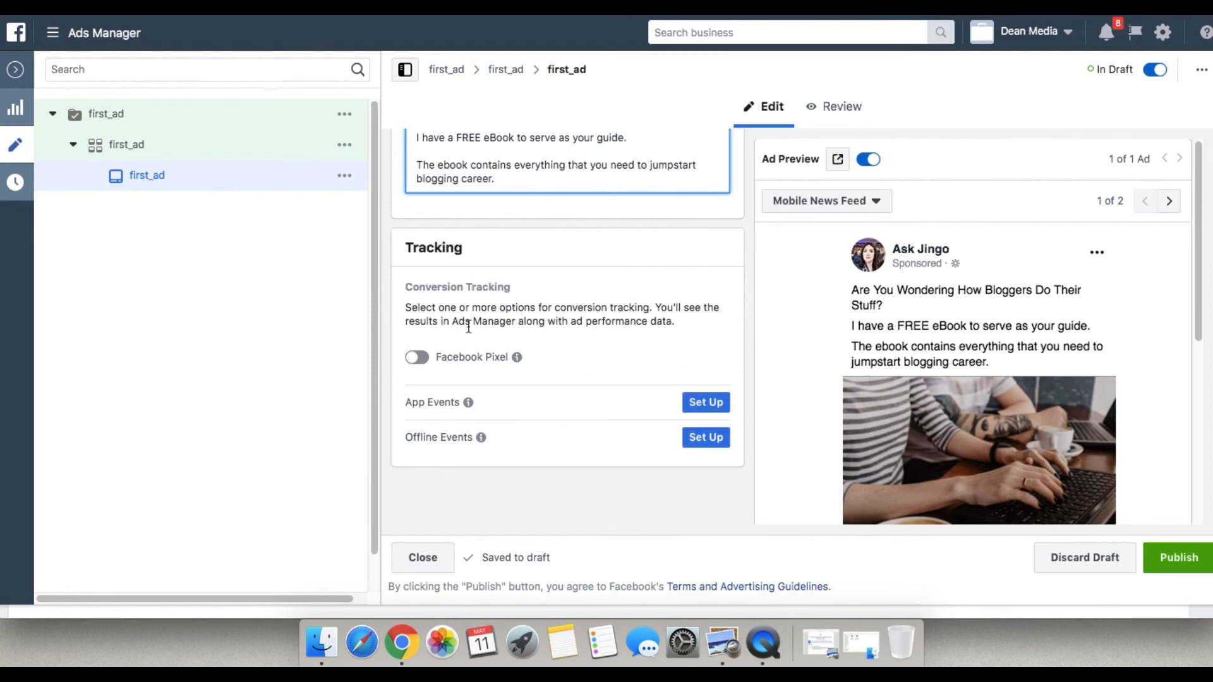
# Check the finished ad's preview and settings, and publish the first_ad campaign with its ad set and ad.
pyautogui.scroll(-2, 559, 303)
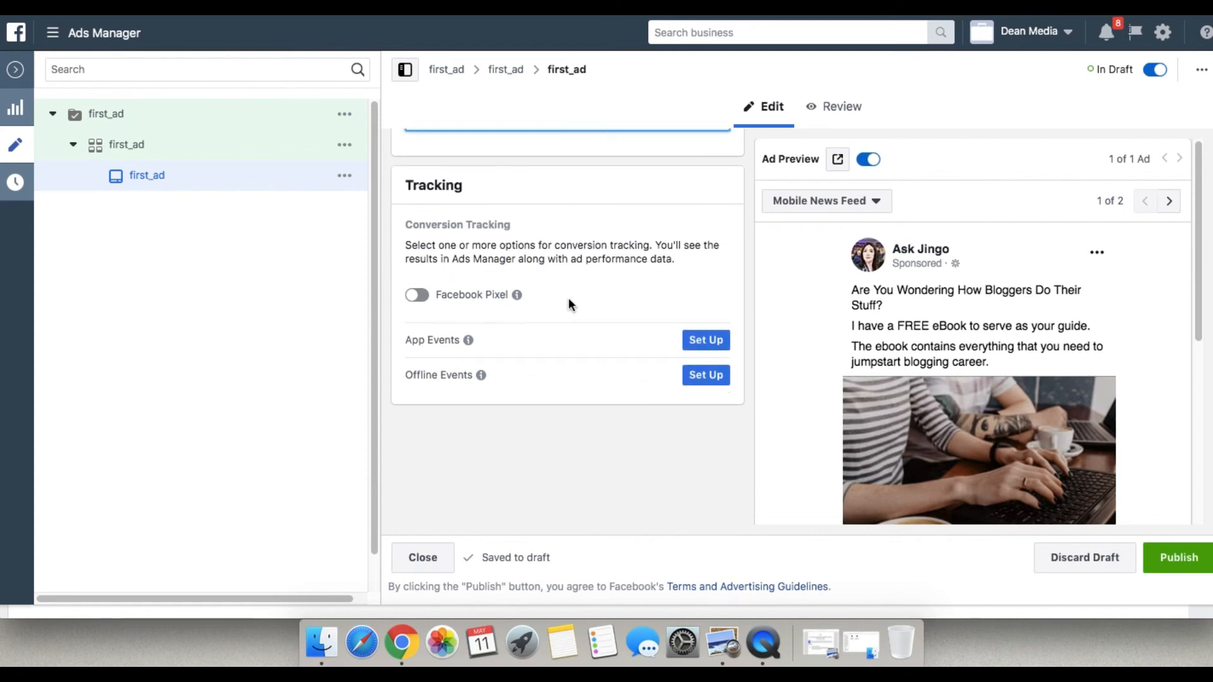
pyautogui.scroll(-3, 568, 297)
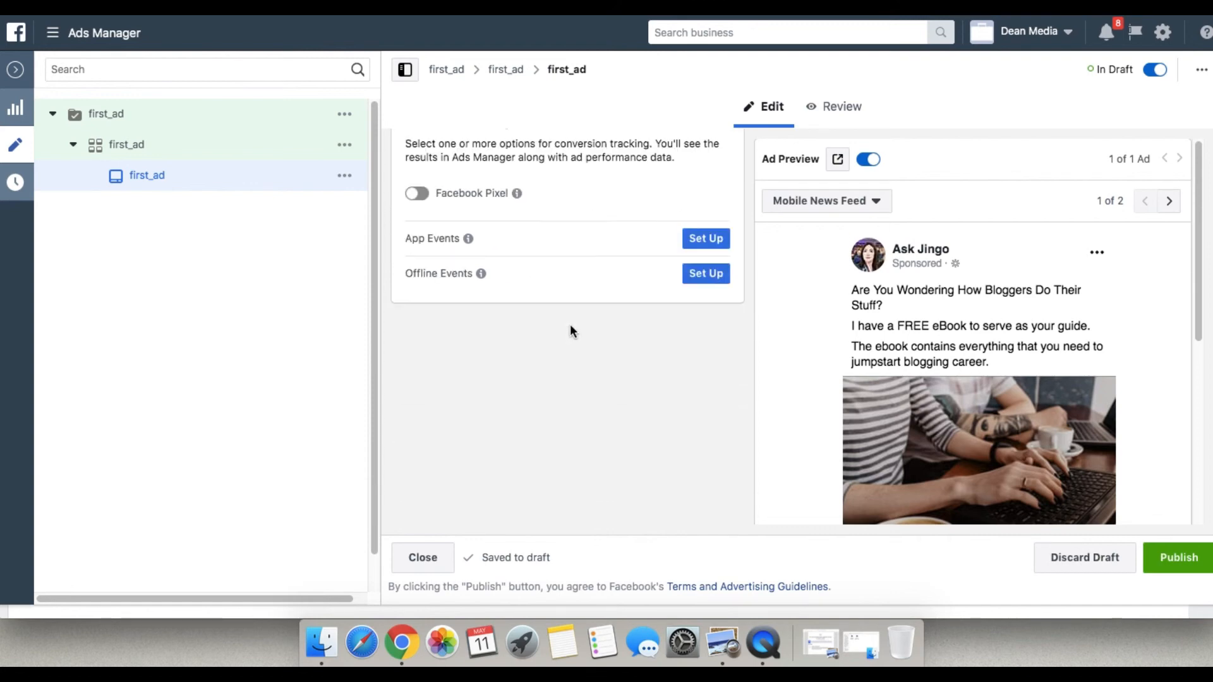
pyautogui.scroll(-6, 1137, 408)
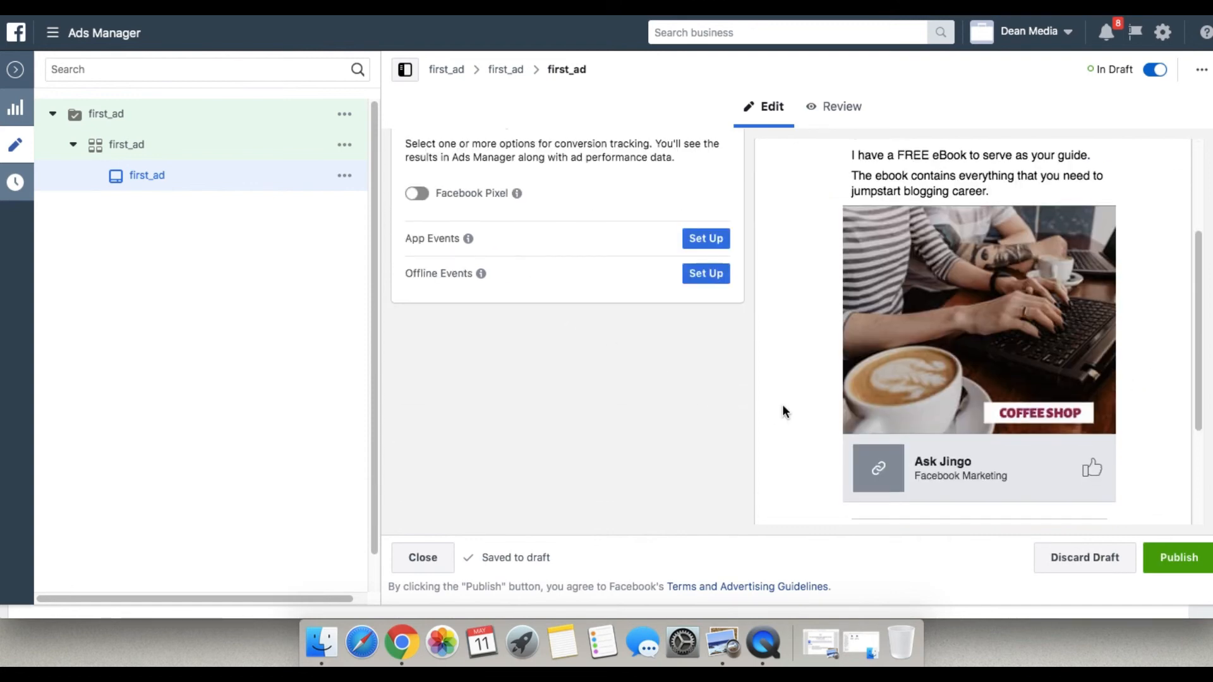
pyautogui.scroll(7, 607, 396)
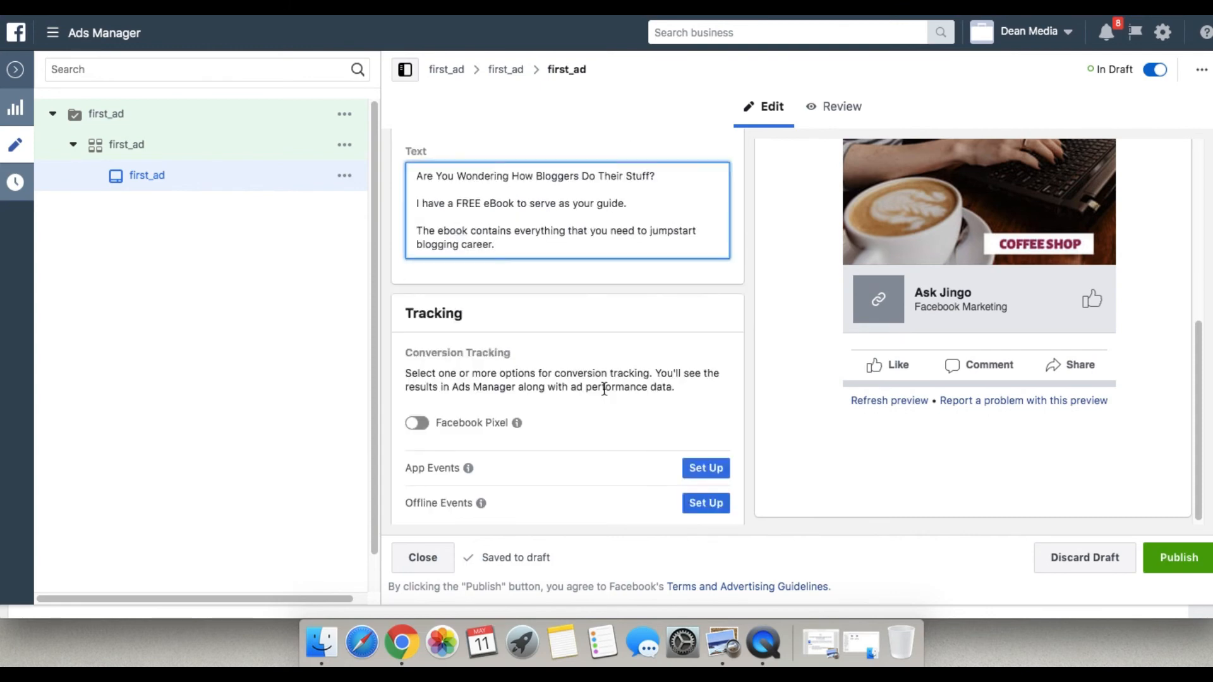
pyautogui.scroll(8, 604, 388)
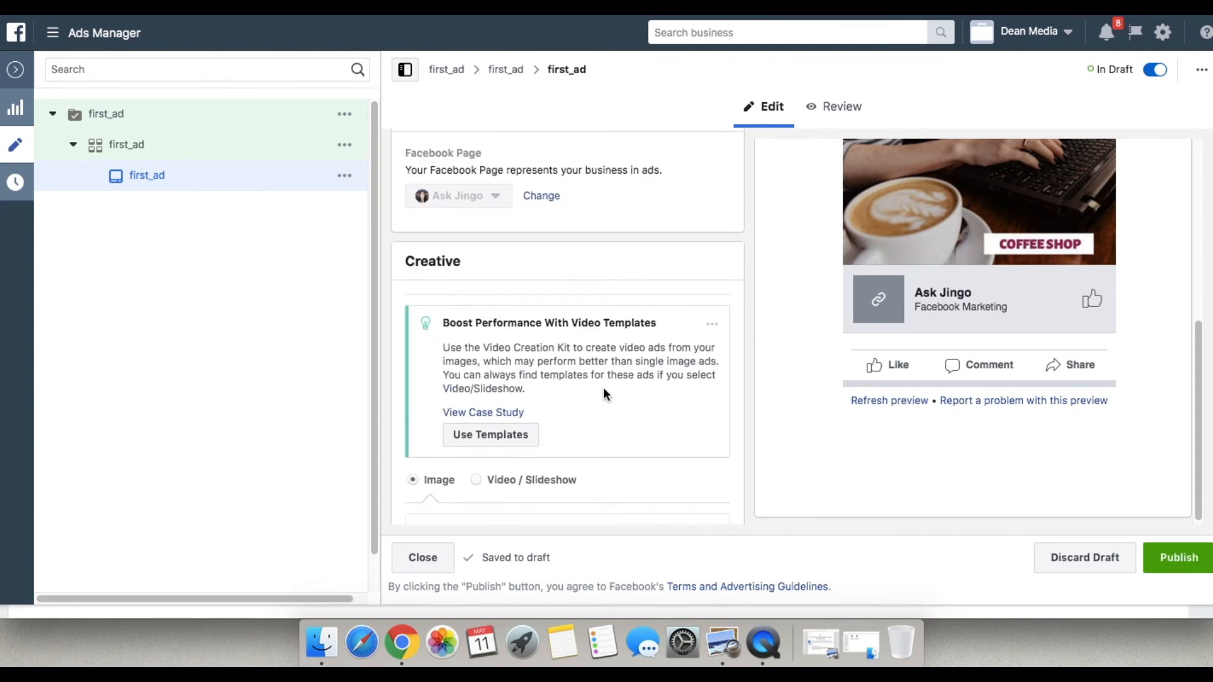
pyautogui.scroll(-15, 604, 388)
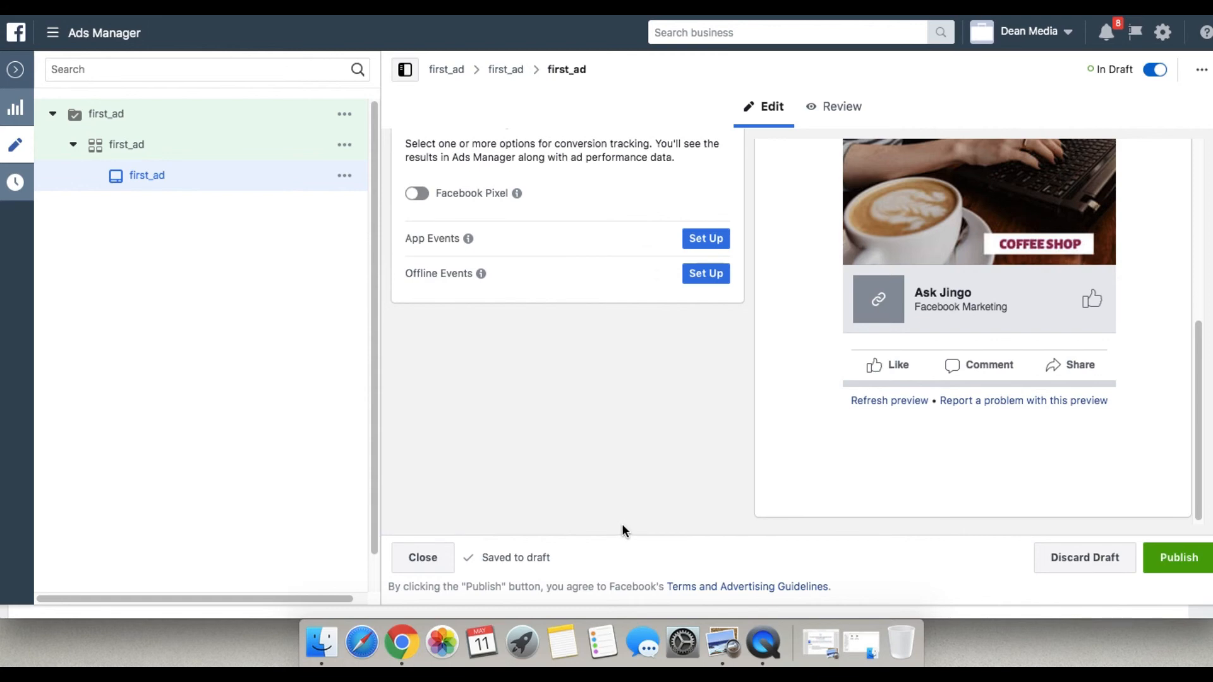
pyautogui.click(1172, 563)
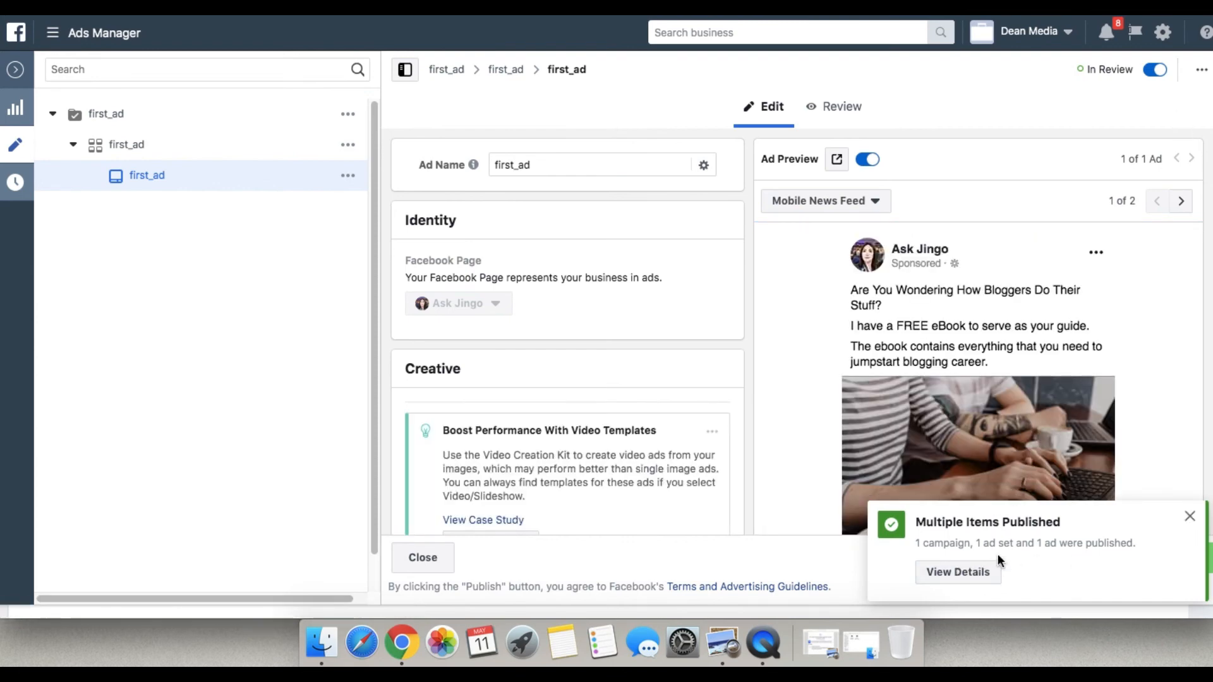
# Switch off the published first_ad ad and close the editor to return to the ads list.
pyautogui.click(1152, 72)
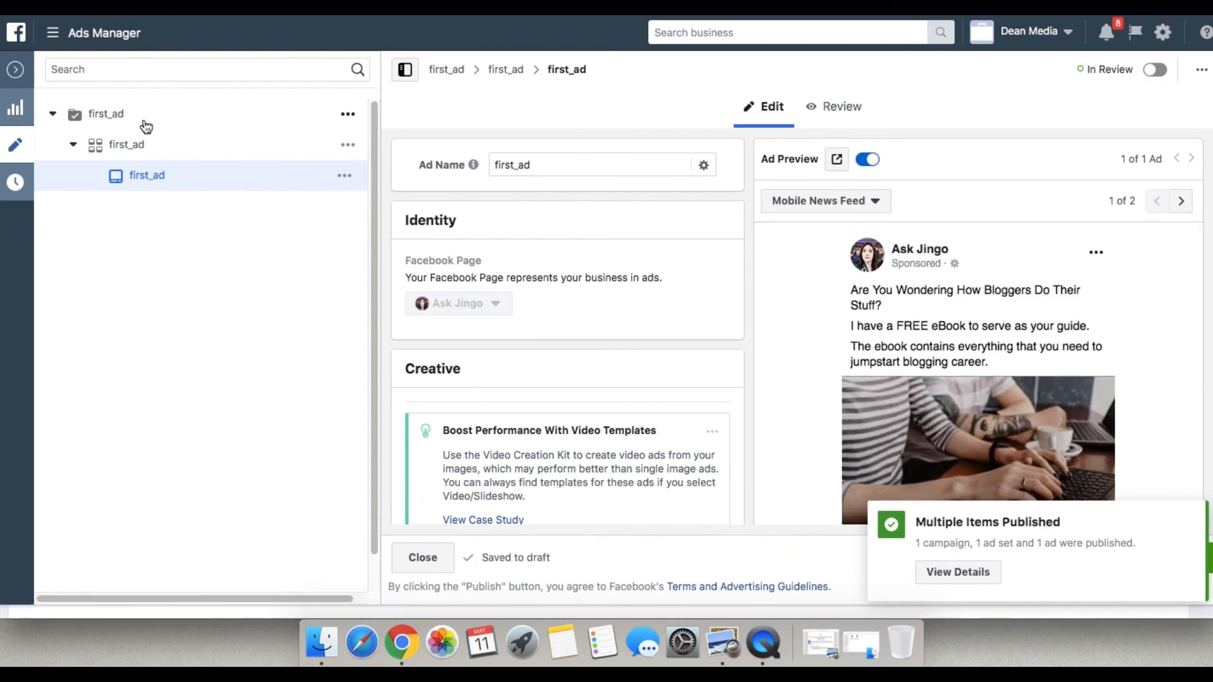
pyautogui.click(16, 69)
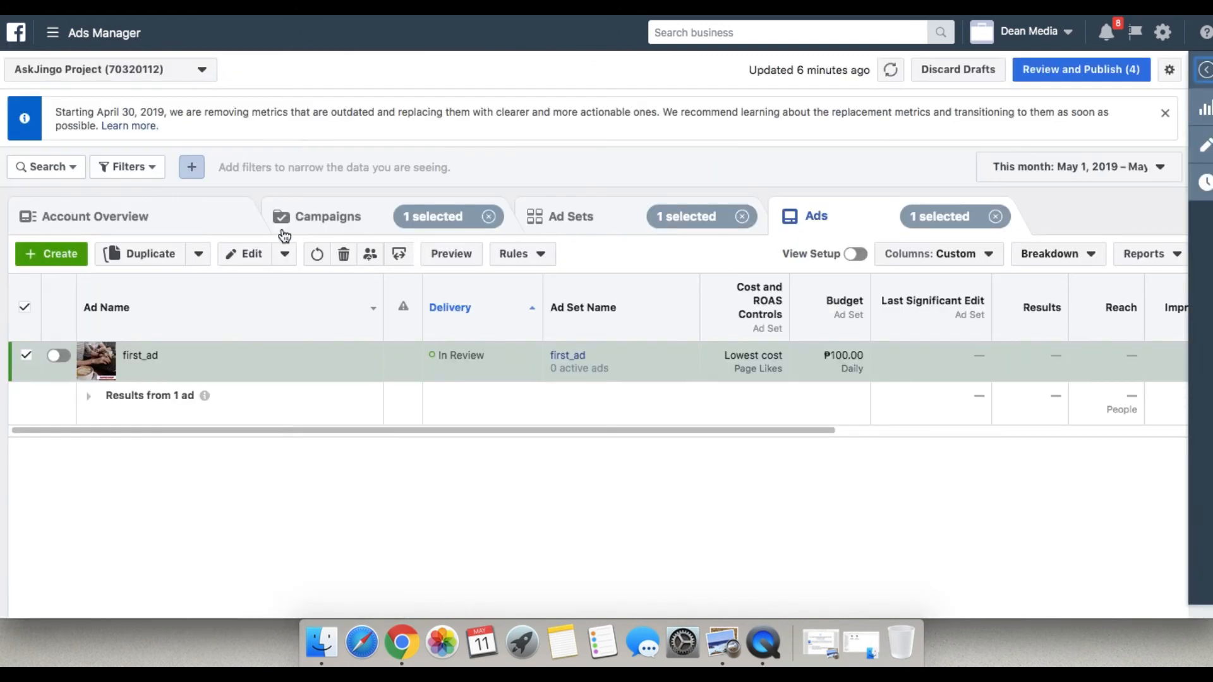
# Clear the campaign, ad set and ad selections, and switch off the first_ad campaign in the campaigns list.
pyautogui.click(488, 217)
pyautogui.click(743, 217)
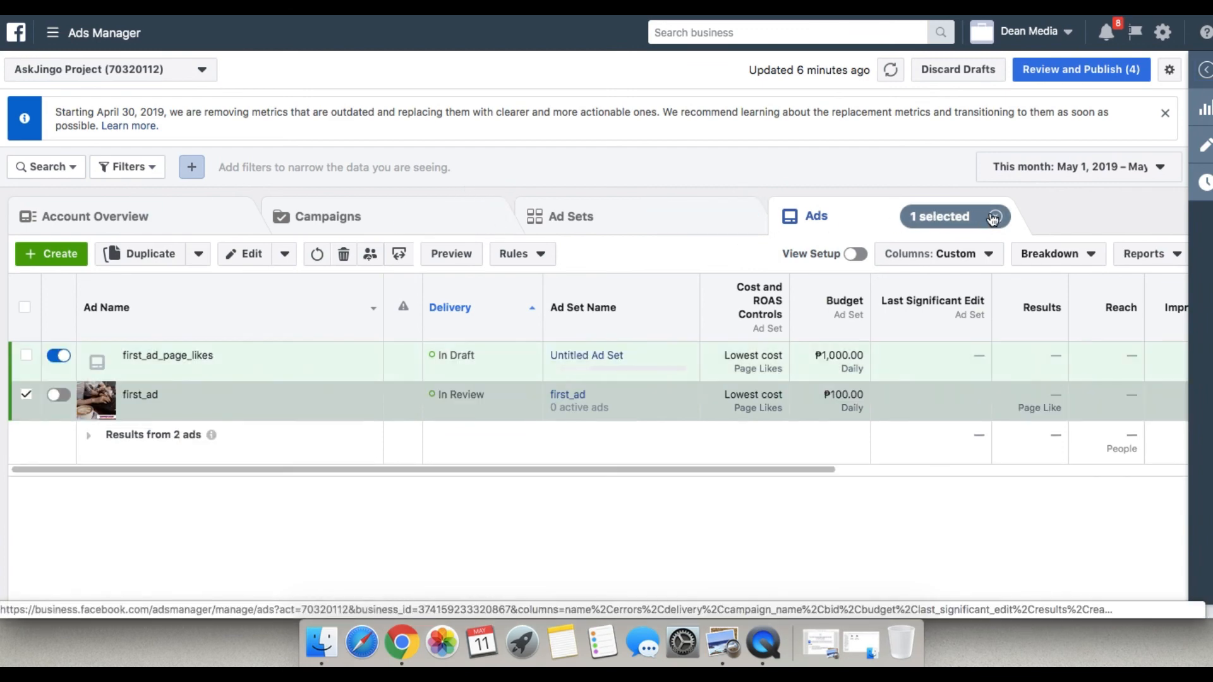
pyautogui.click(933, 218)
pyautogui.click(329, 216)
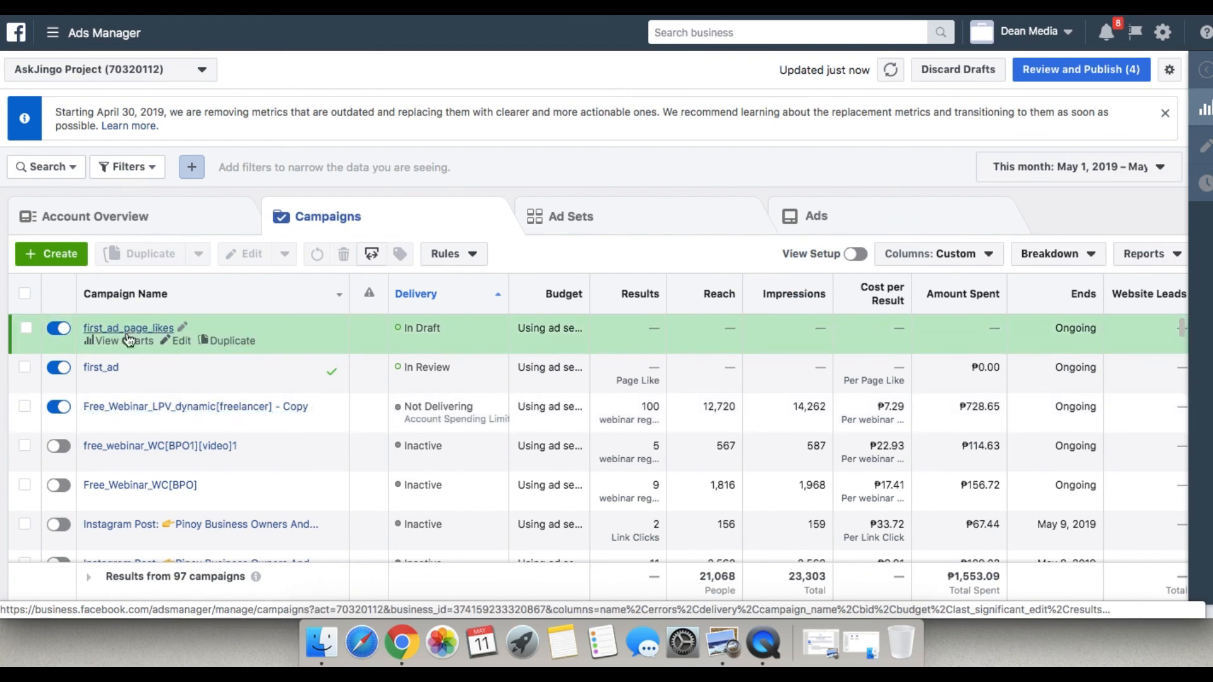
pyautogui.click(59, 371)
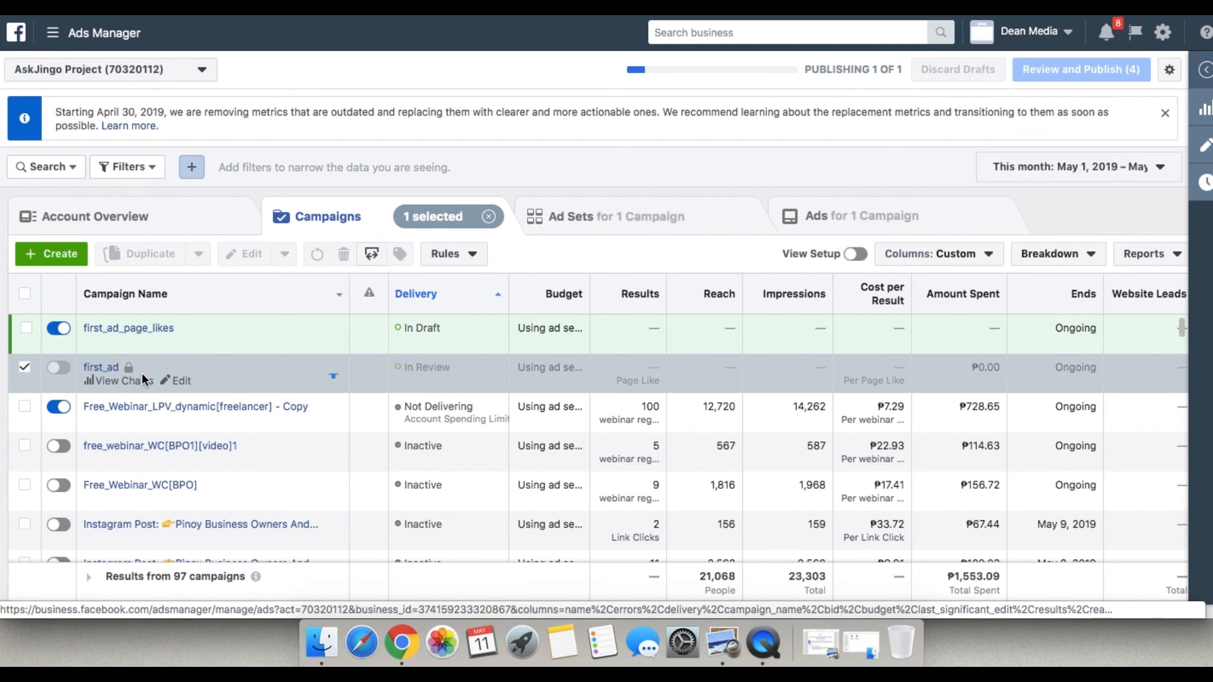